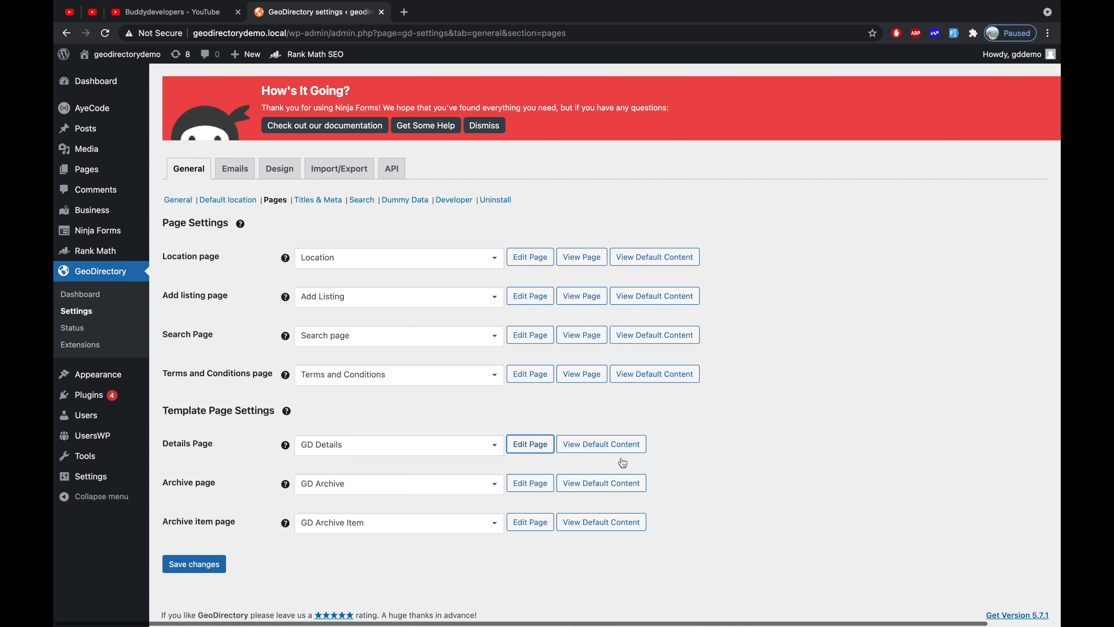
Step: Open the GD Details template page for editing in a new browser tab and dismiss the autosave notice
right_click(532, 444)
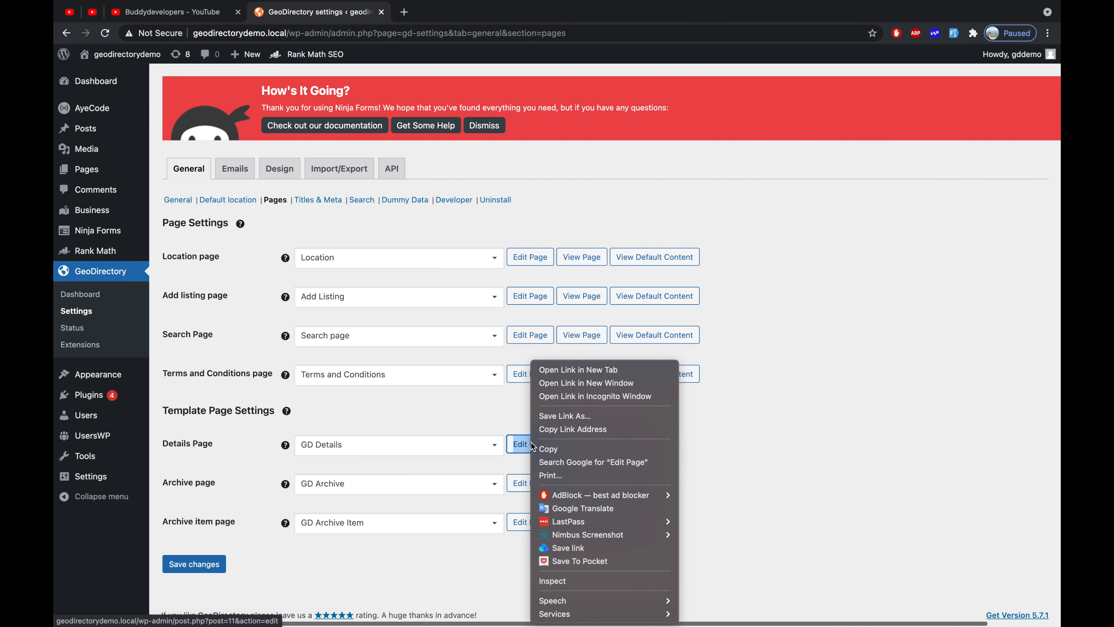
left_click(578, 370)
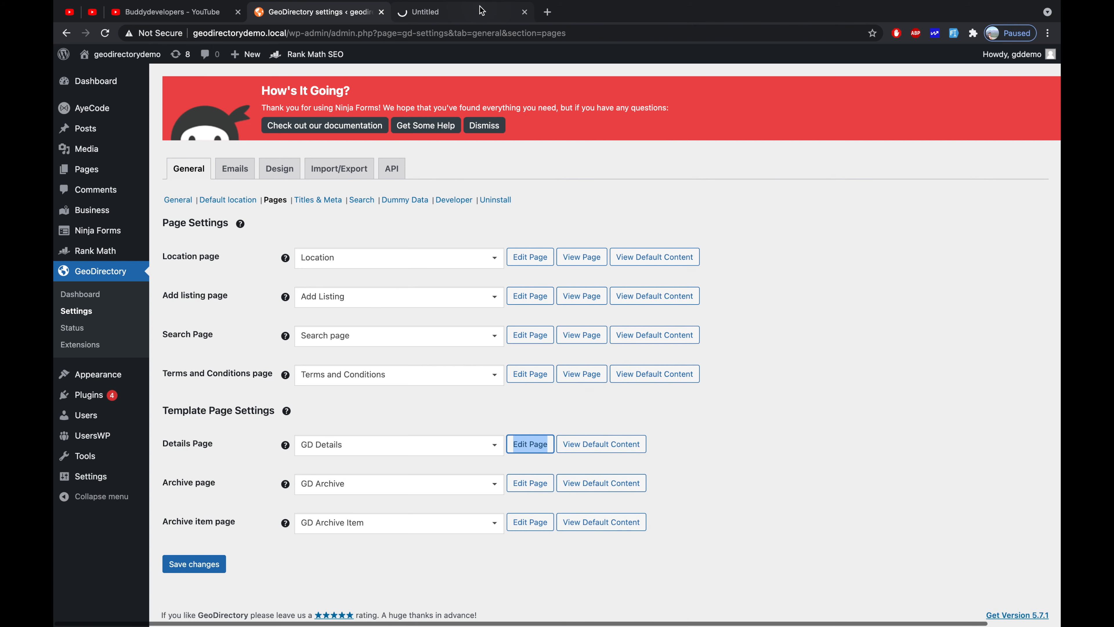
left_click(481, 11)
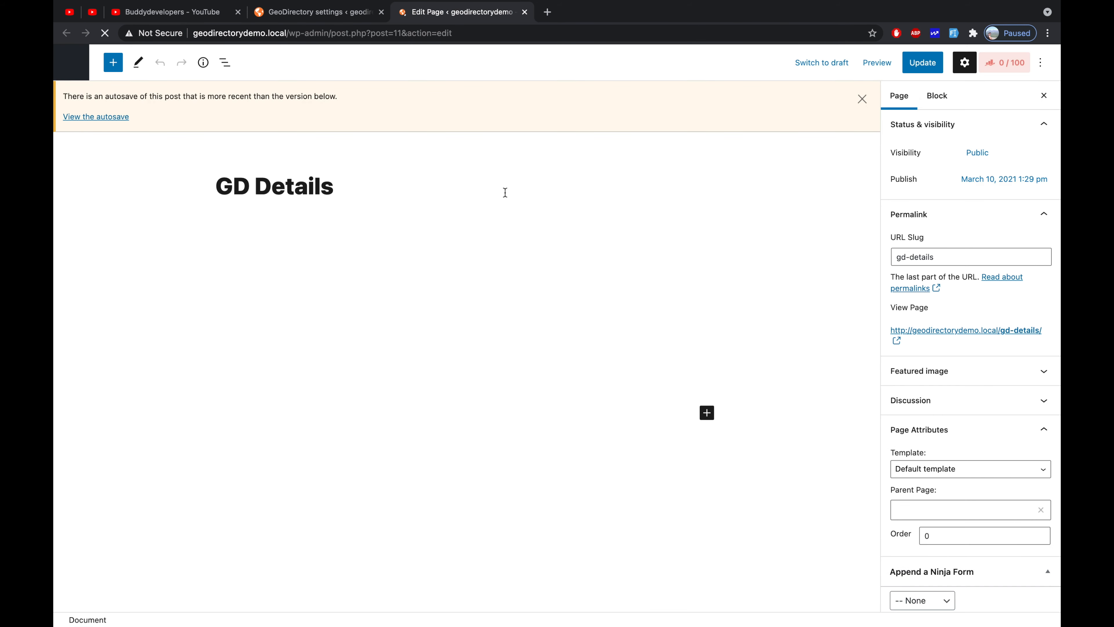
left_click(862, 99)
Step: Look through the blocks on the GD Details page and view the quick block inserter below the last block
scroll(811, 281, "down", 6)
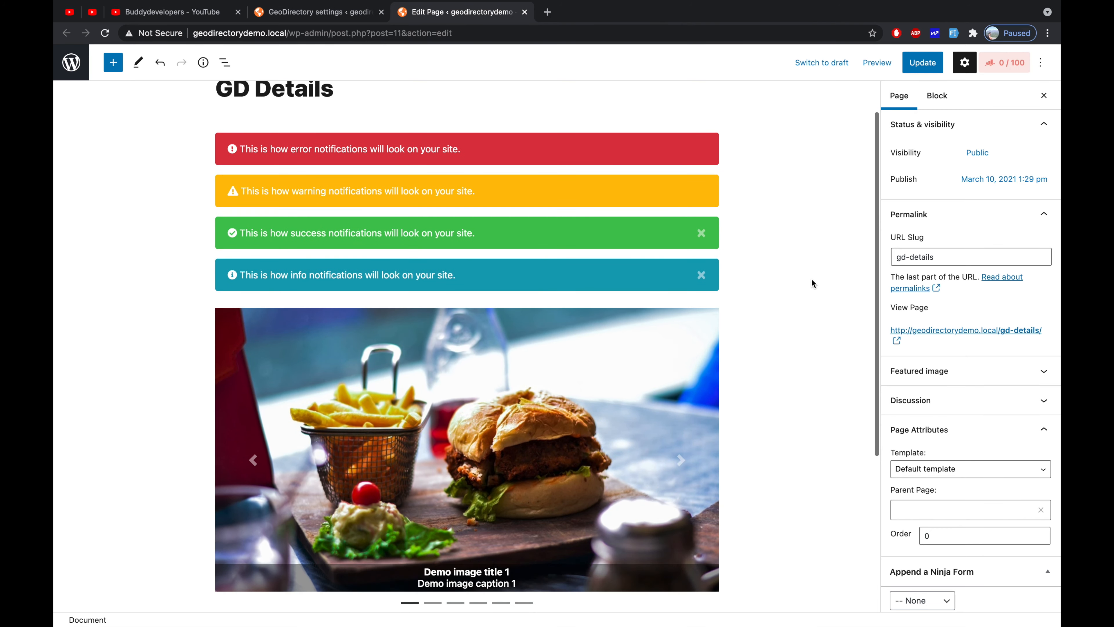
scroll(812, 279, "up", 6)
scroll(812, 280, "down", 6)
scroll(812, 279, "up", 6)
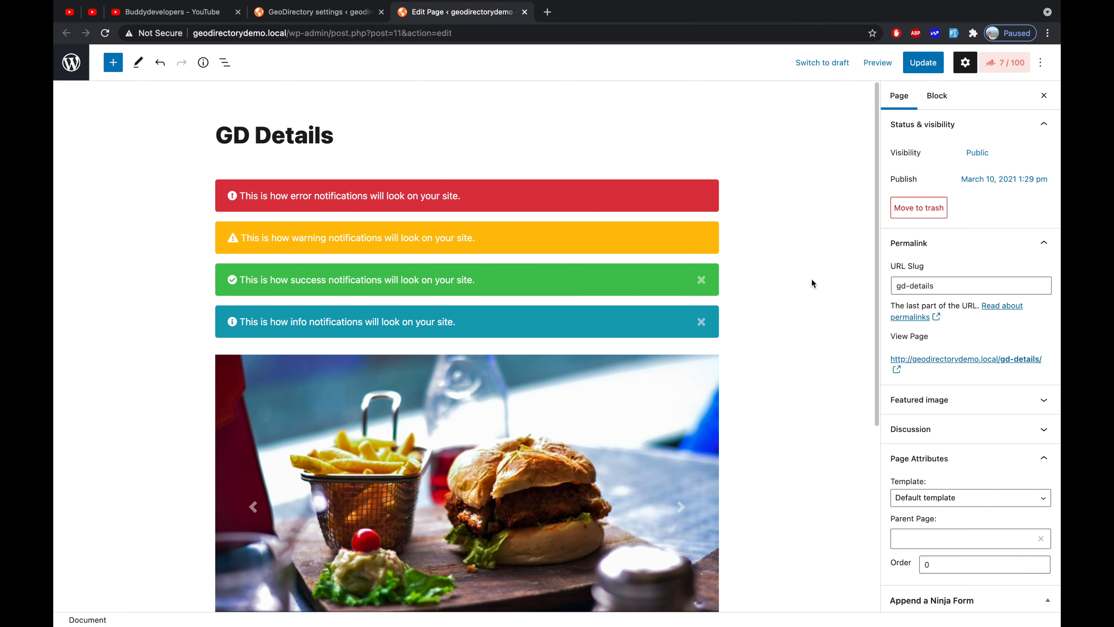
scroll(811, 278, "down", 6)
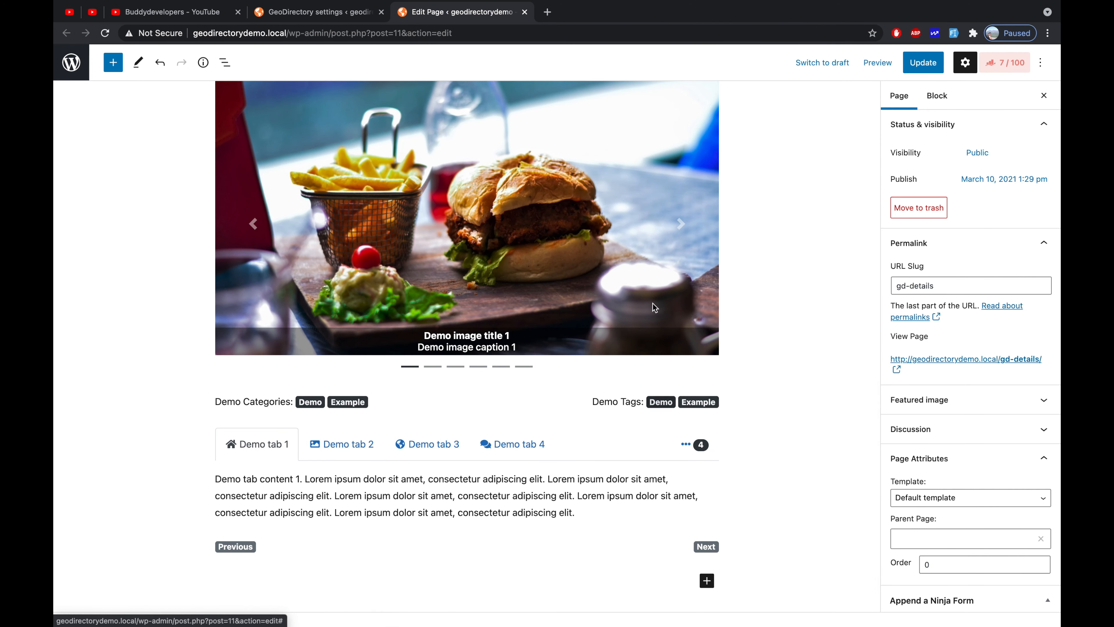
left_click(706, 581)
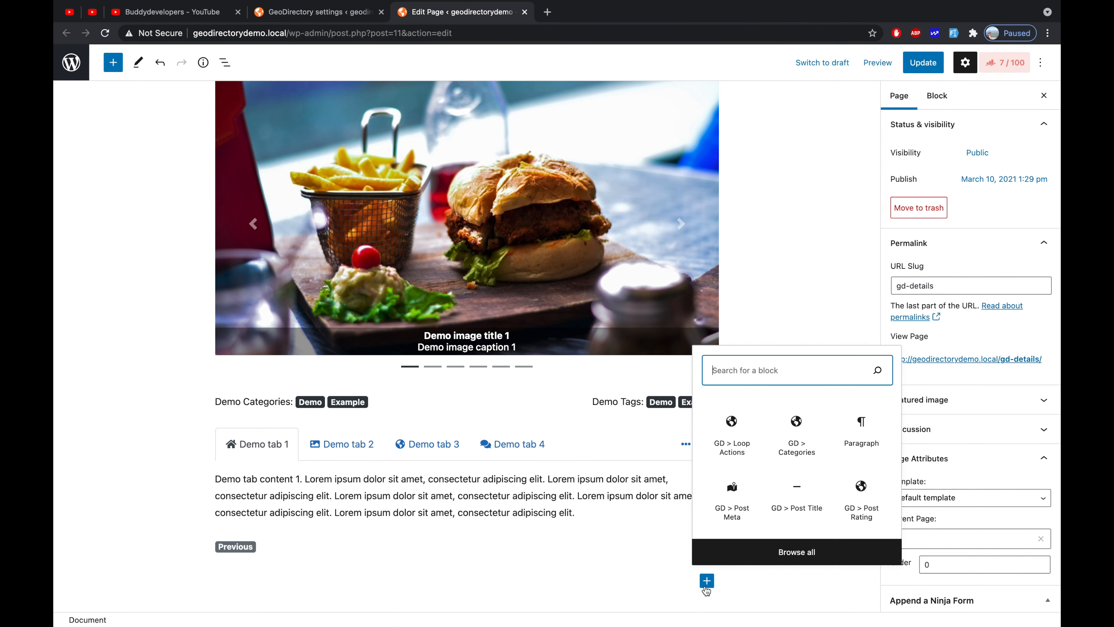
left_click(777, 291)
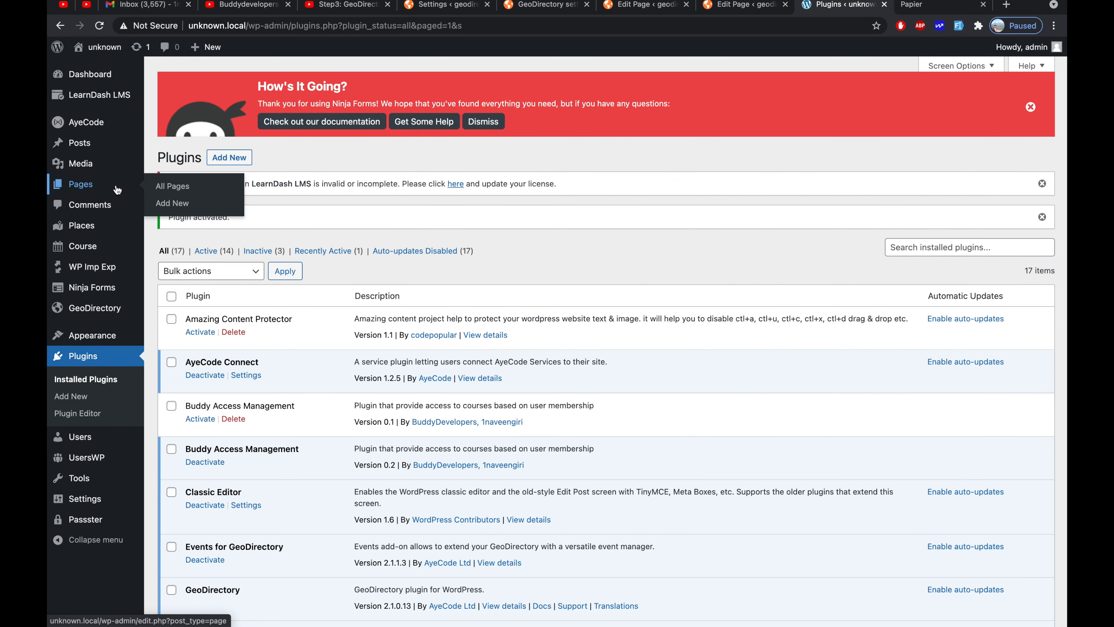
Step: Open the Add Listing page in the other site's classic editor and examine the insert options above its content area
left_click(116, 189)
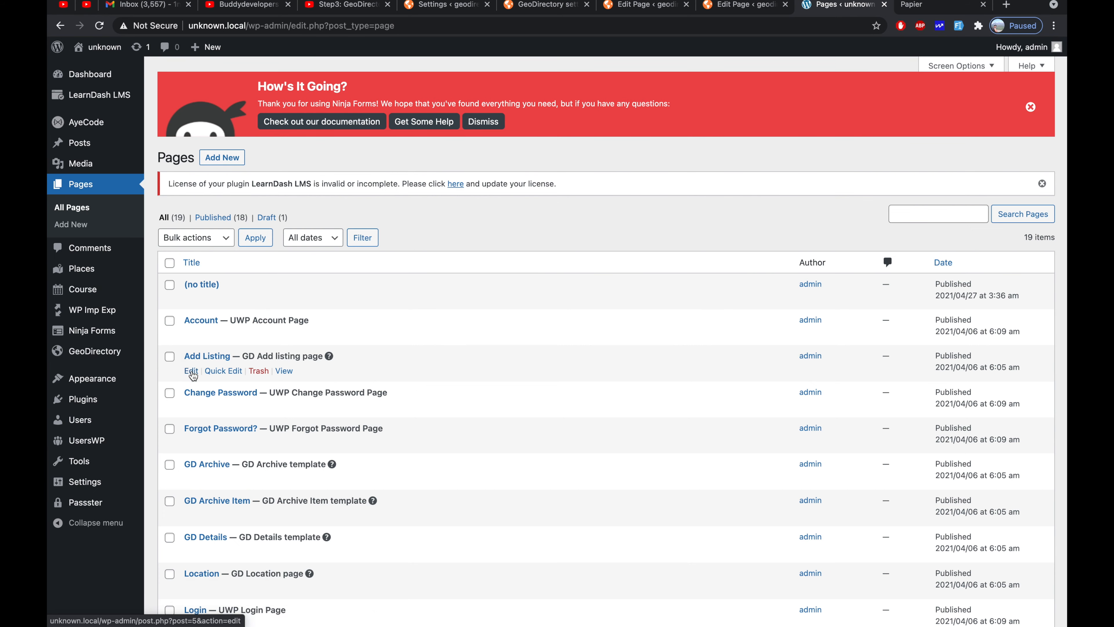
left_click(203, 363)
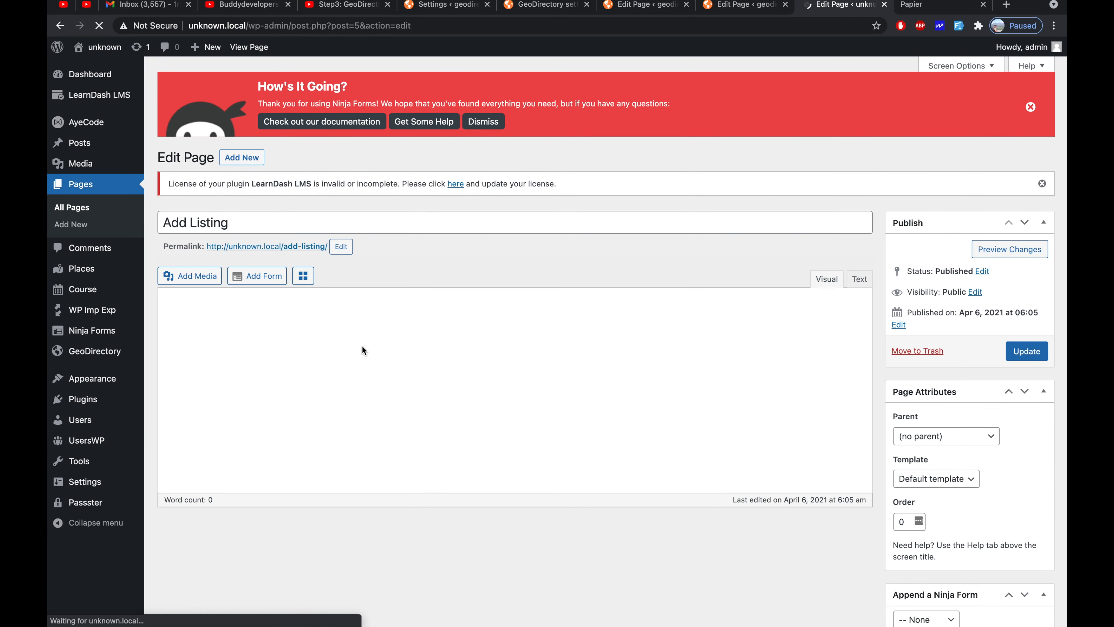
left_click(303, 266)
left_click(441, 101)
scroll(428, 361, "down", 10)
left_click(430, 306)
left_click(448, 102)
scroll(438, 105, "up", 10)
left_click(380, 171)
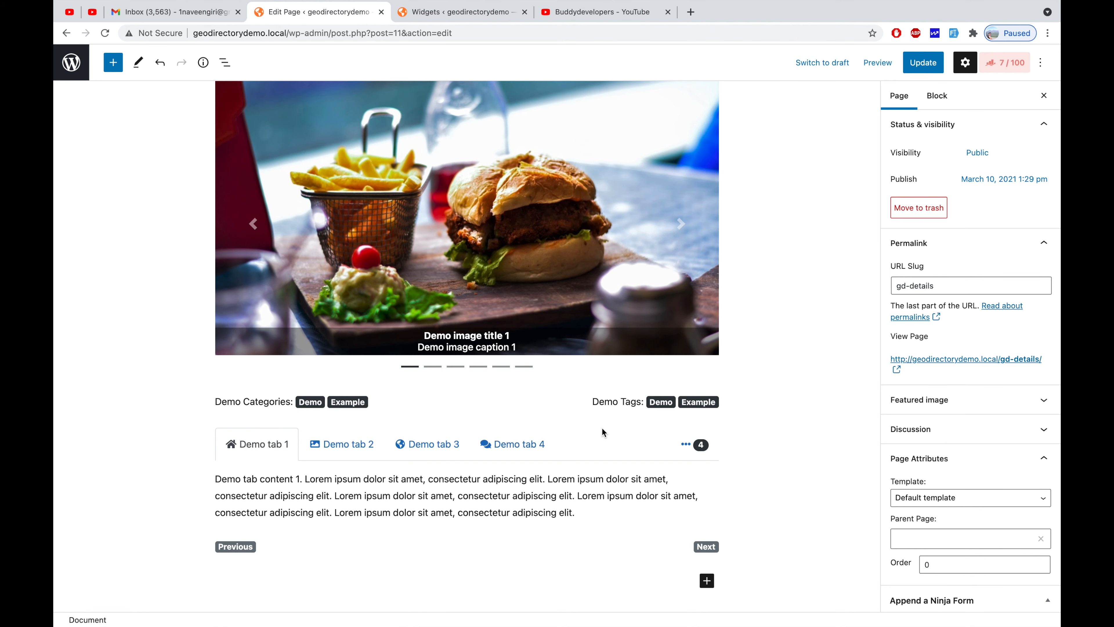
Step: Open the full block library on the GD Details page and examine the available GeoDirectory blocks
left_click(707, 581)
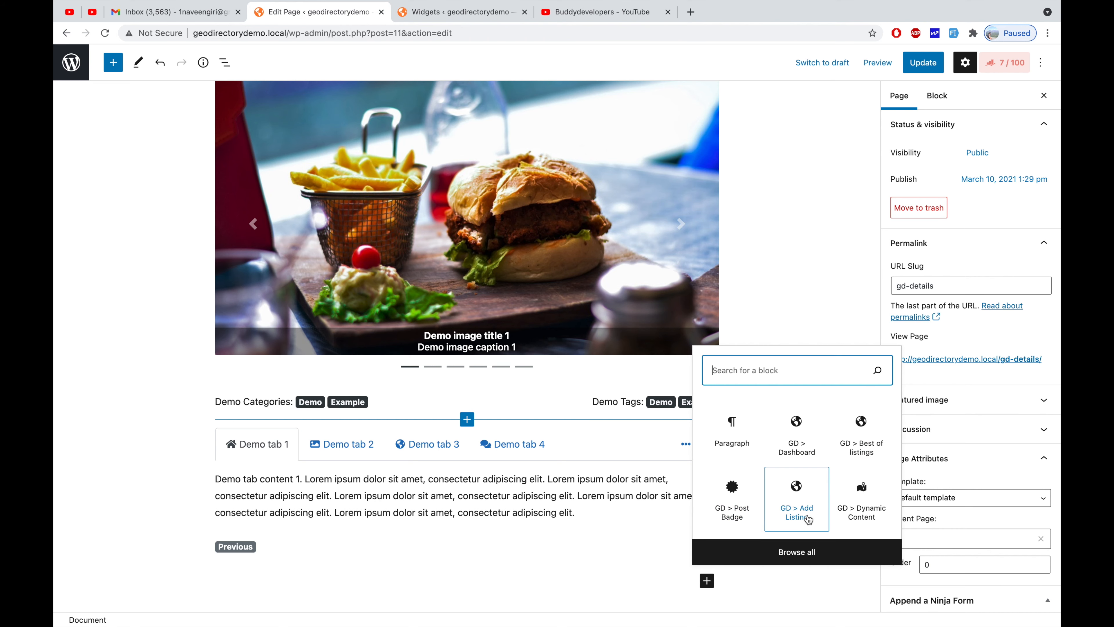
left_click(805, 556)
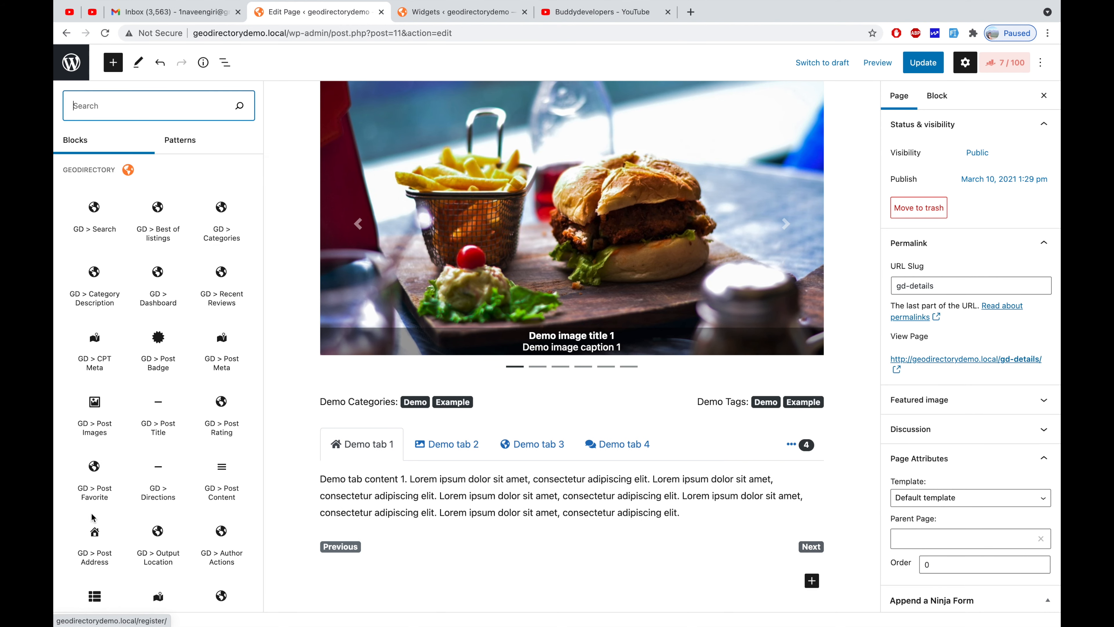
mouse_move(103, 500)
scroll(113, 514, "down", 1)
scroll(112, 514, "down", 10)
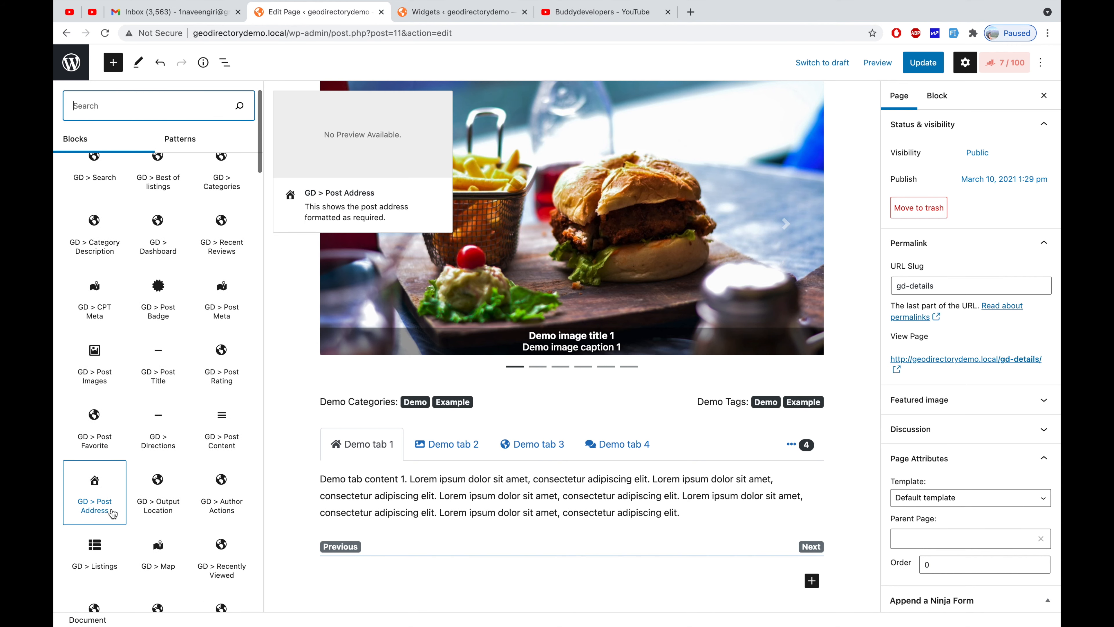
scroll(112, 513, "down", 3)
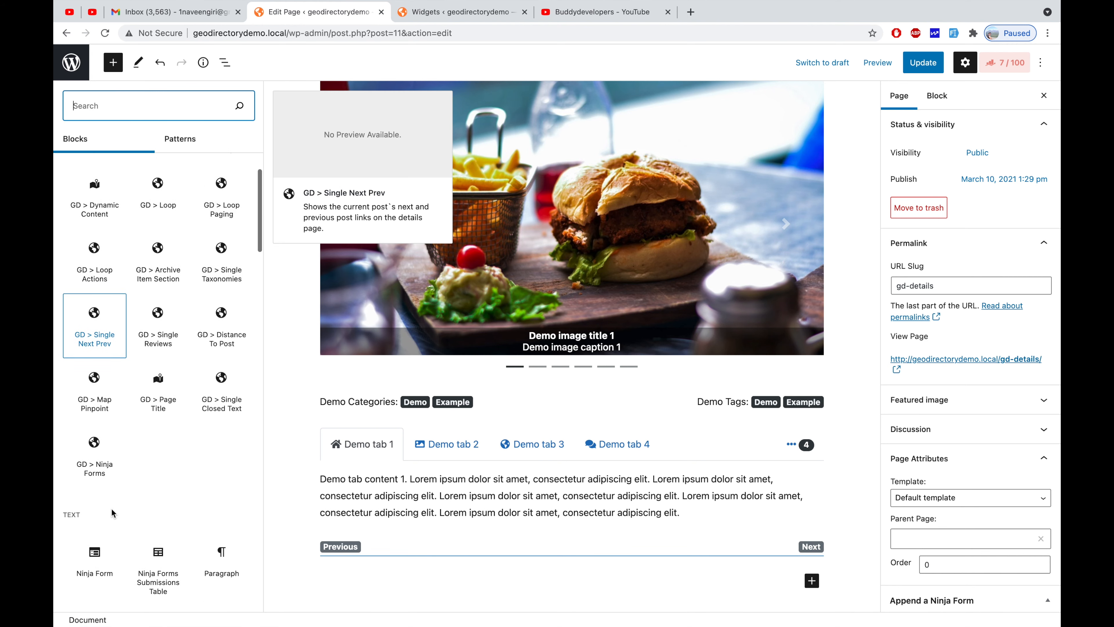
scroll(111, 509, "up", 7)
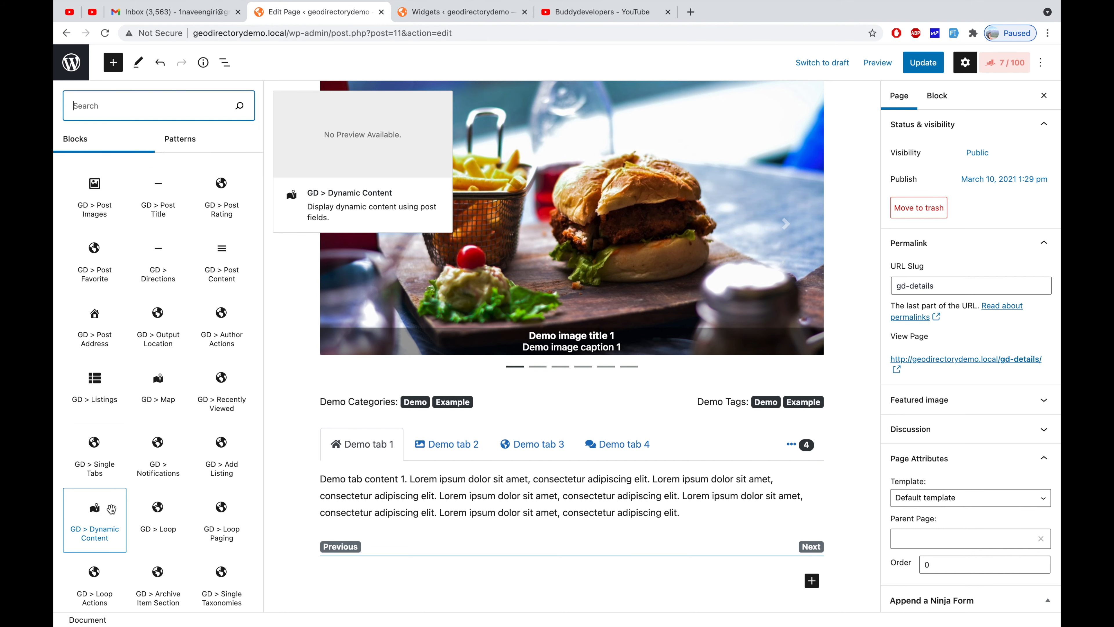
scroll(111, 509, "up", 4)
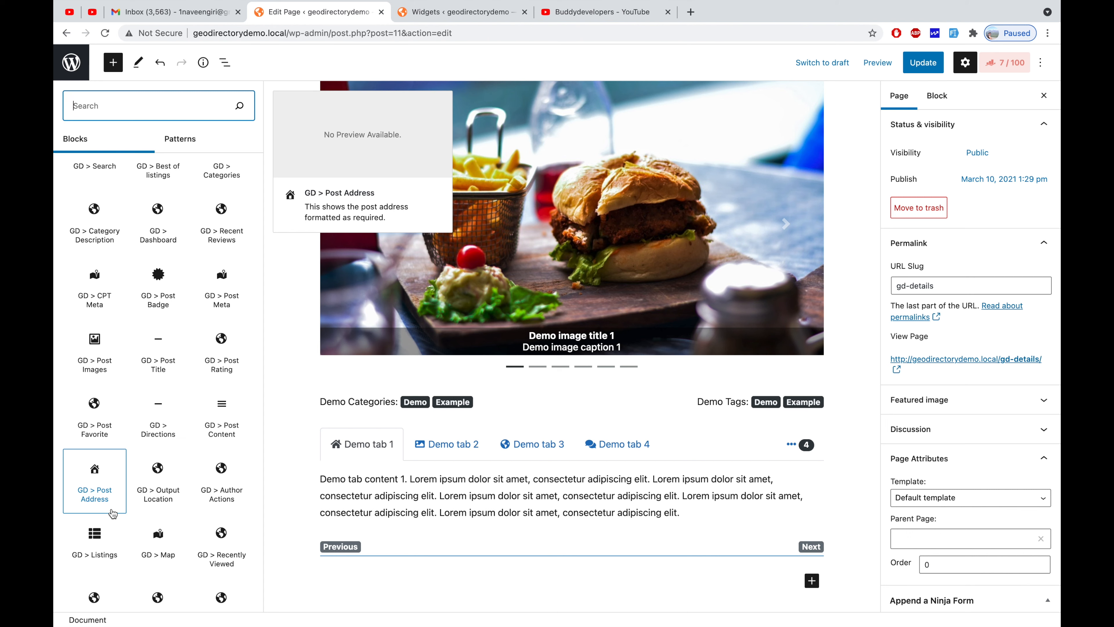
scroll(112, 511, "up", 2)
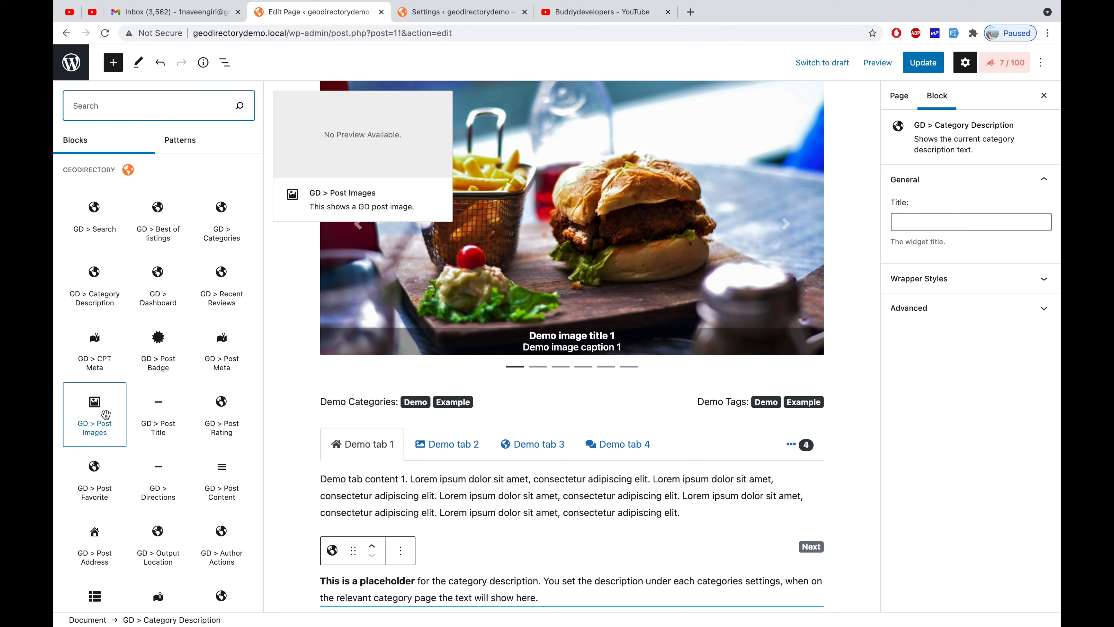
Step: Find the GD > Best of listings block among the GeoDirectory blocks and add it at the end of the page
scroll(104, 485, "down", 3)
scroll(105, 485, "down", 2)
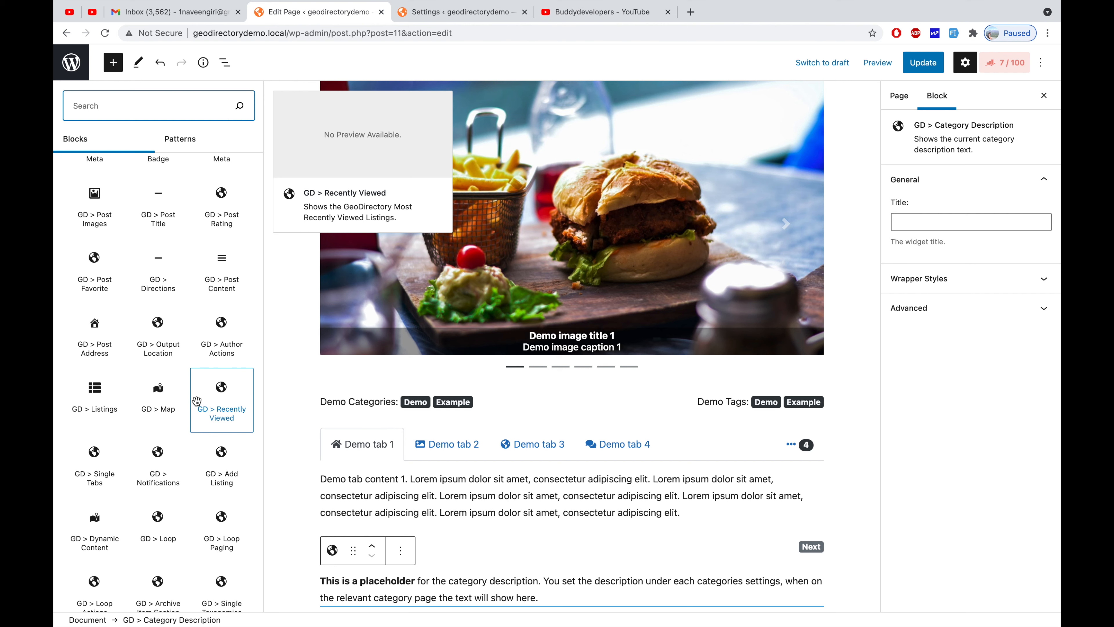
scroll(196, 400, "up", 5)
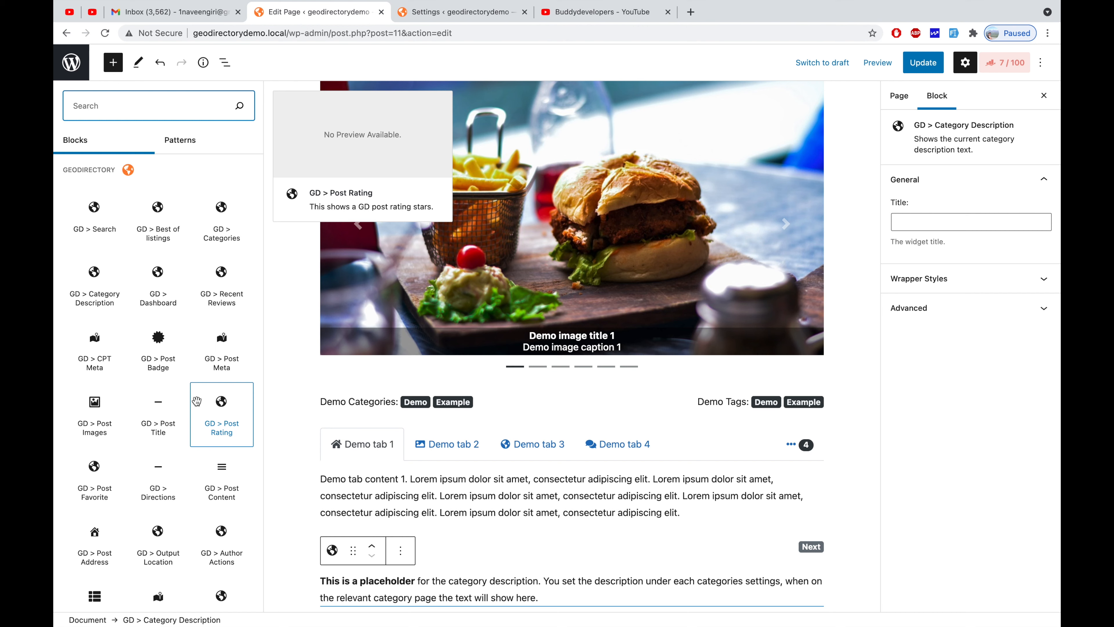
scroll(116, 399, "down", 5)
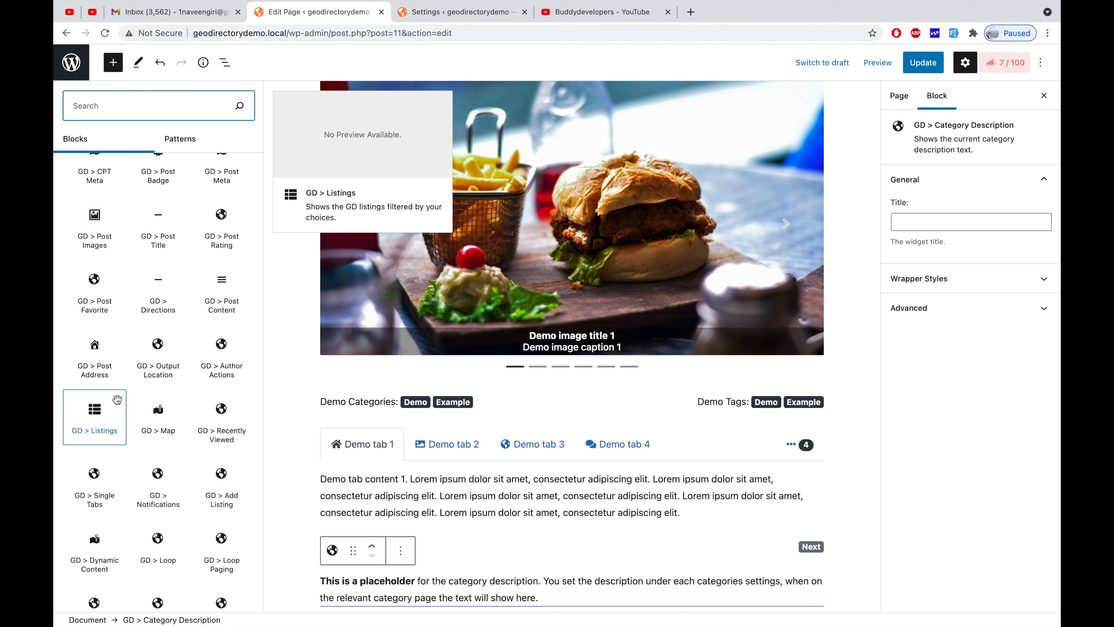
scroll(118, 399, "up", 5)
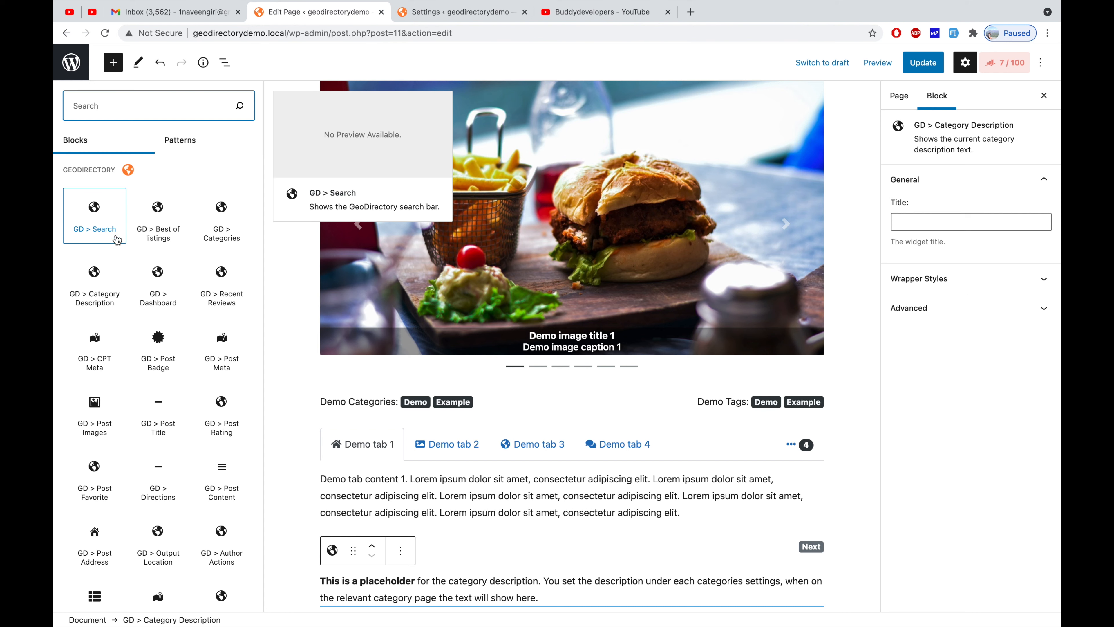
left_click(165, 213)
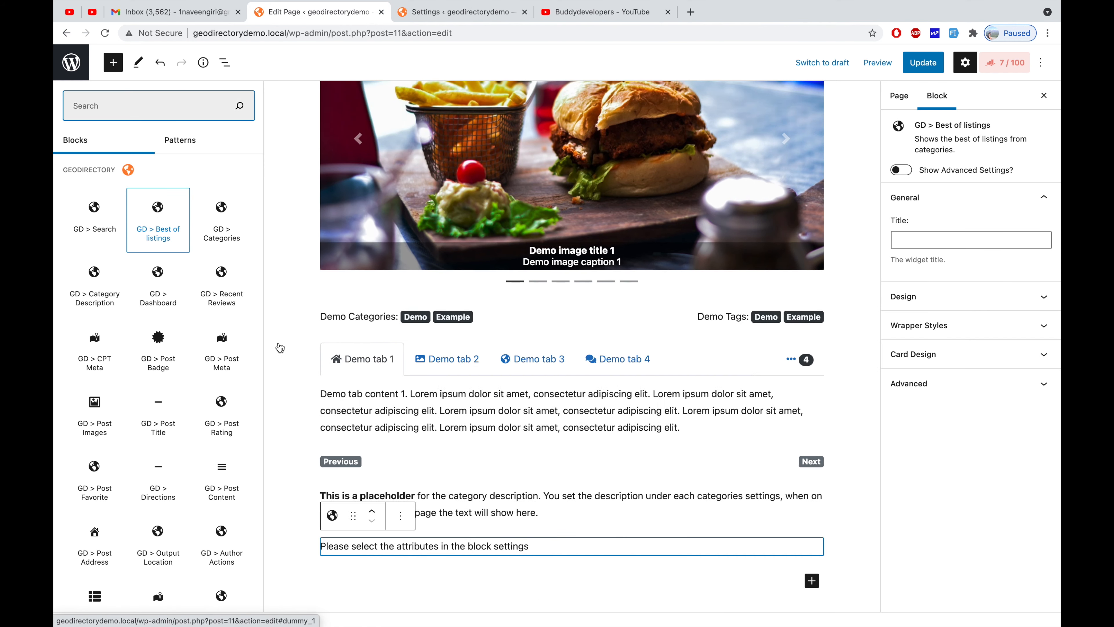
Step: Remove the GD > Category Description placeholder block from the GD Details page
left_click(328, 500)
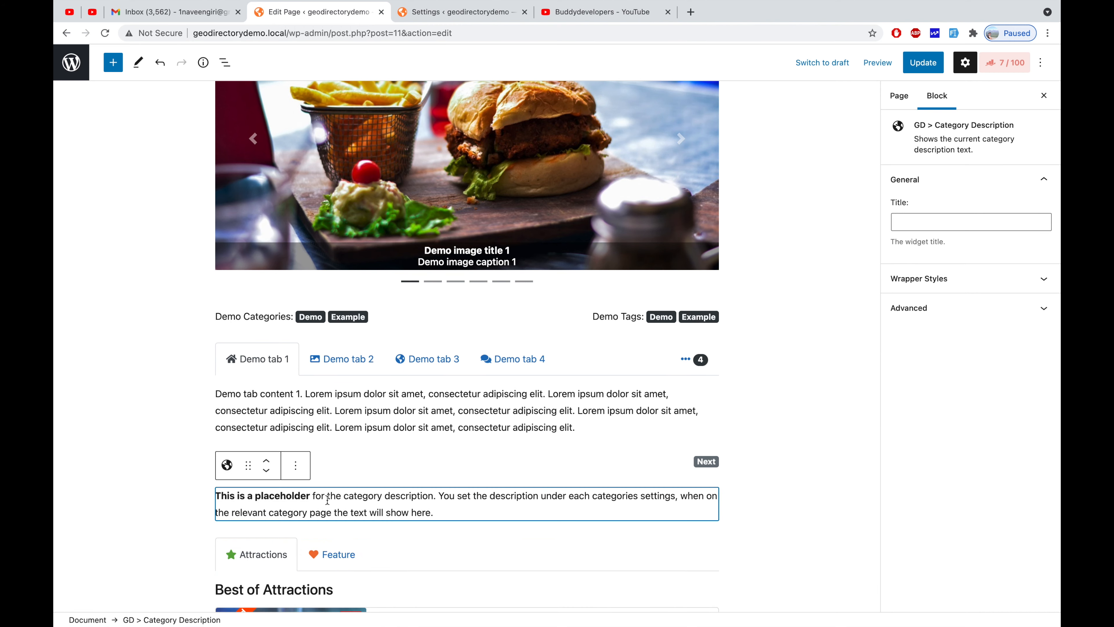
left_click(296, 465)
left_click(328, 426)
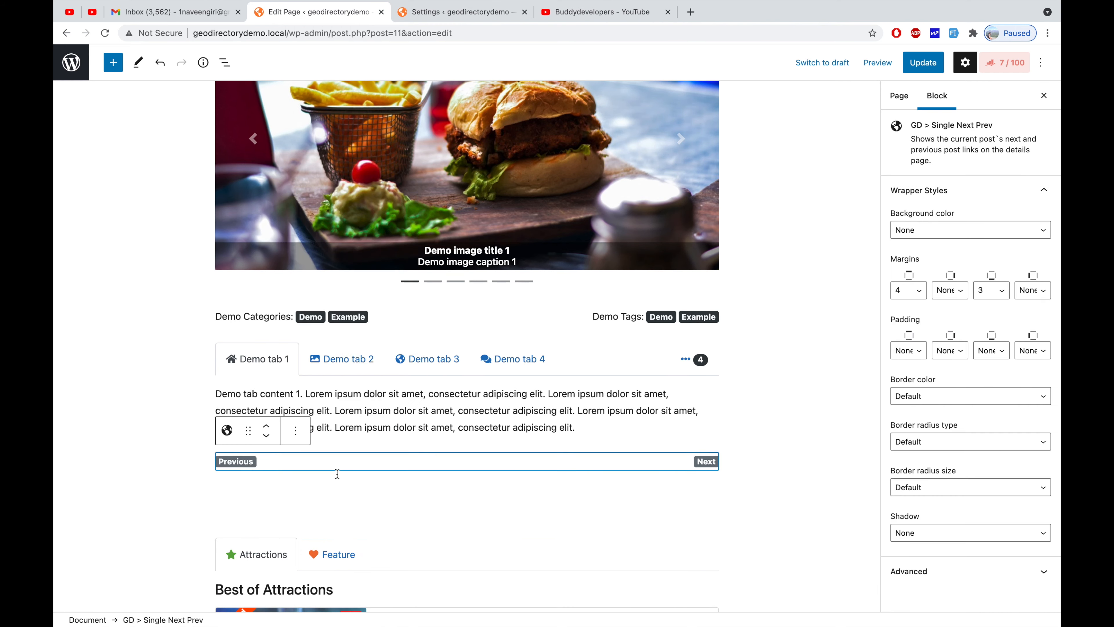
Step: Select the GD > Best of listings block, hide and restore the settings sidebar, and view its page and block settings
scroll(428, 373, "down", 5)
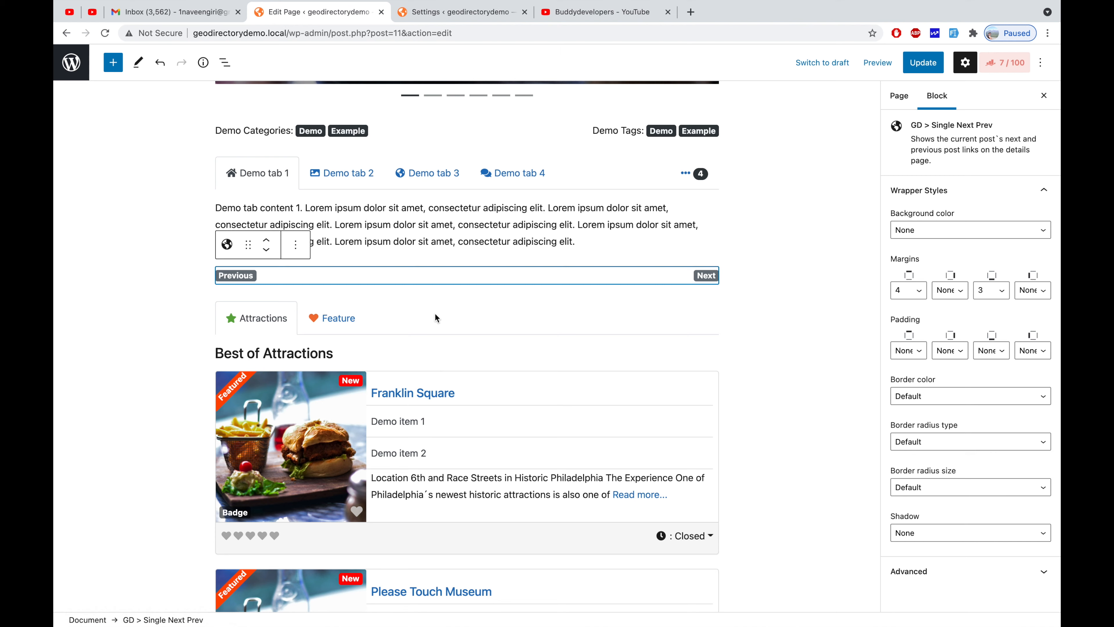
left_click(424, 365)
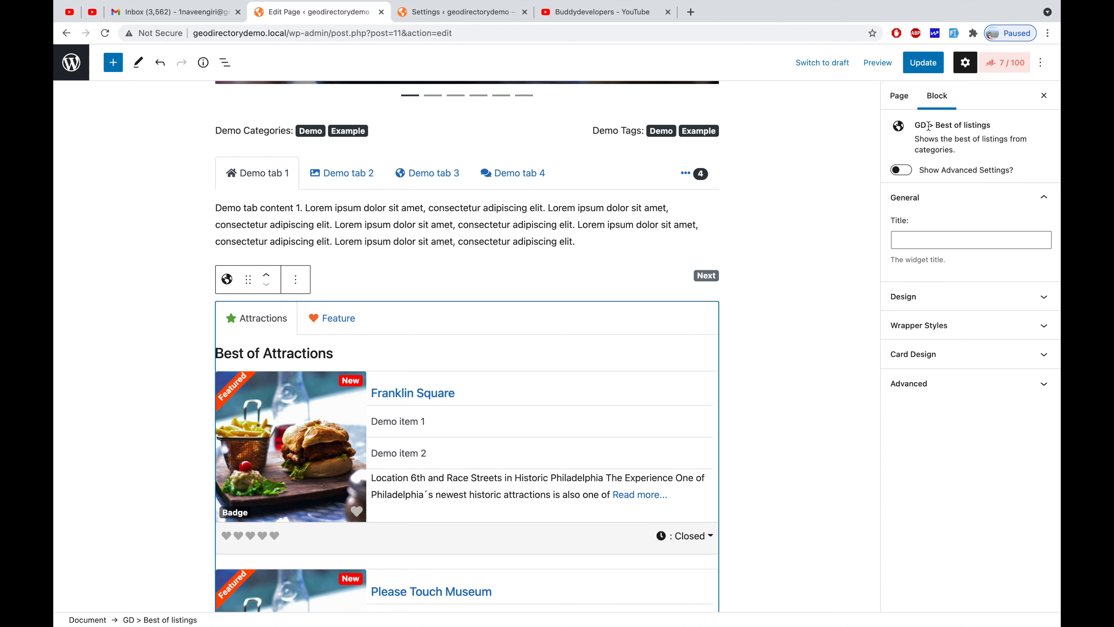
left_click(967, 64)
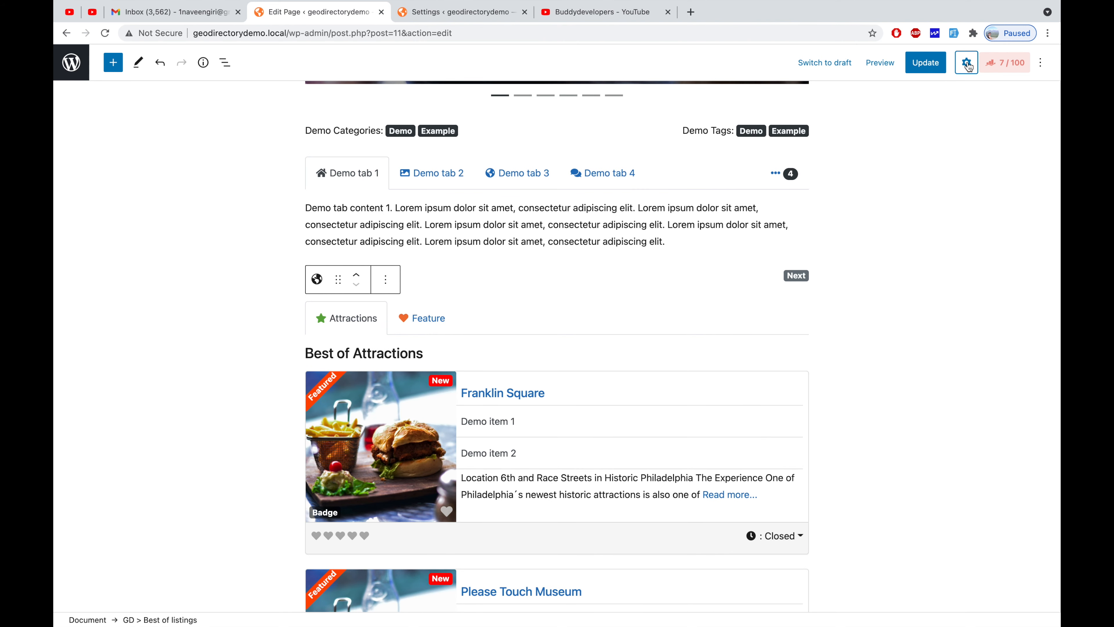
left_click(968, 65)
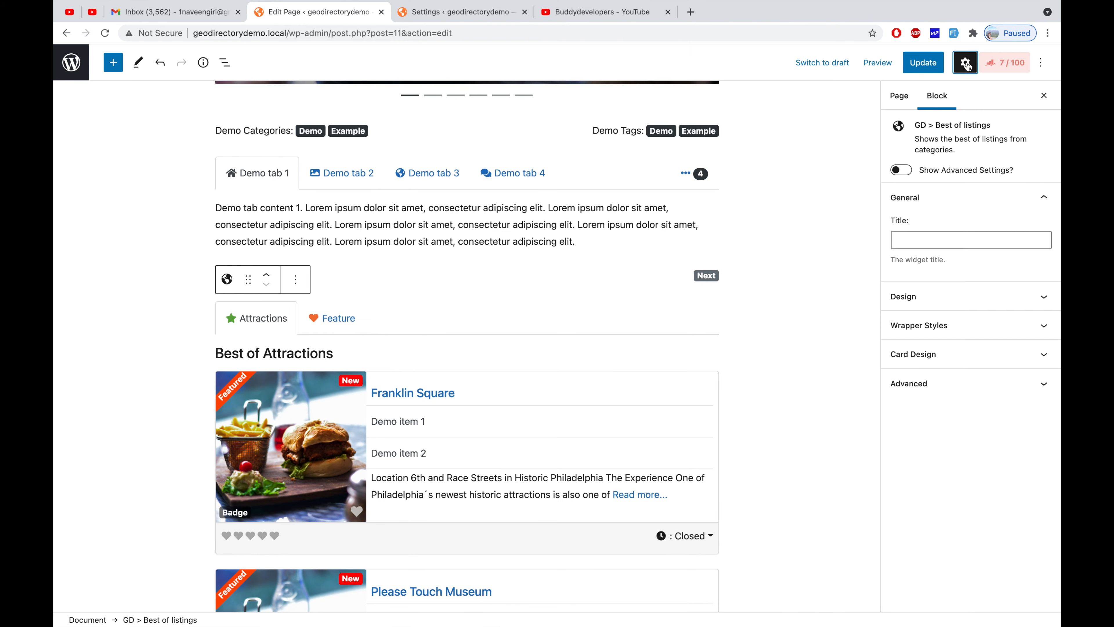
left_click(899, 95)
left_click(929, 95)
Step: Select the GD > Best of listings and GD > Single Next Prev blocks in turn and check each one's name in its settings
left_click(346, 349)
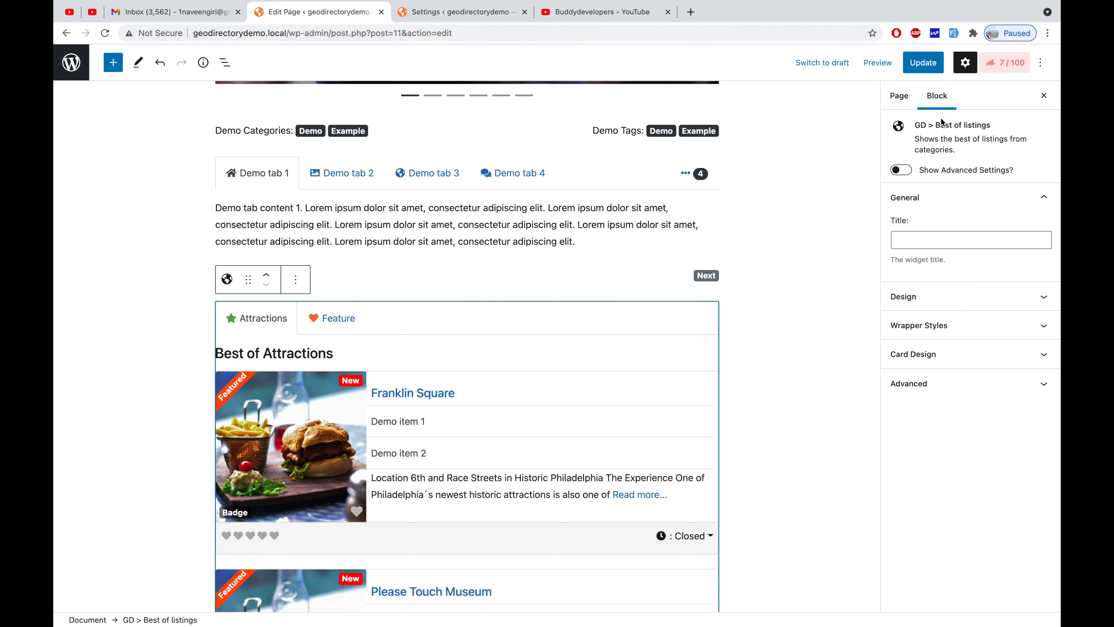
left_click(927, 126)
left_click_drag(926, 125, 995, 131)
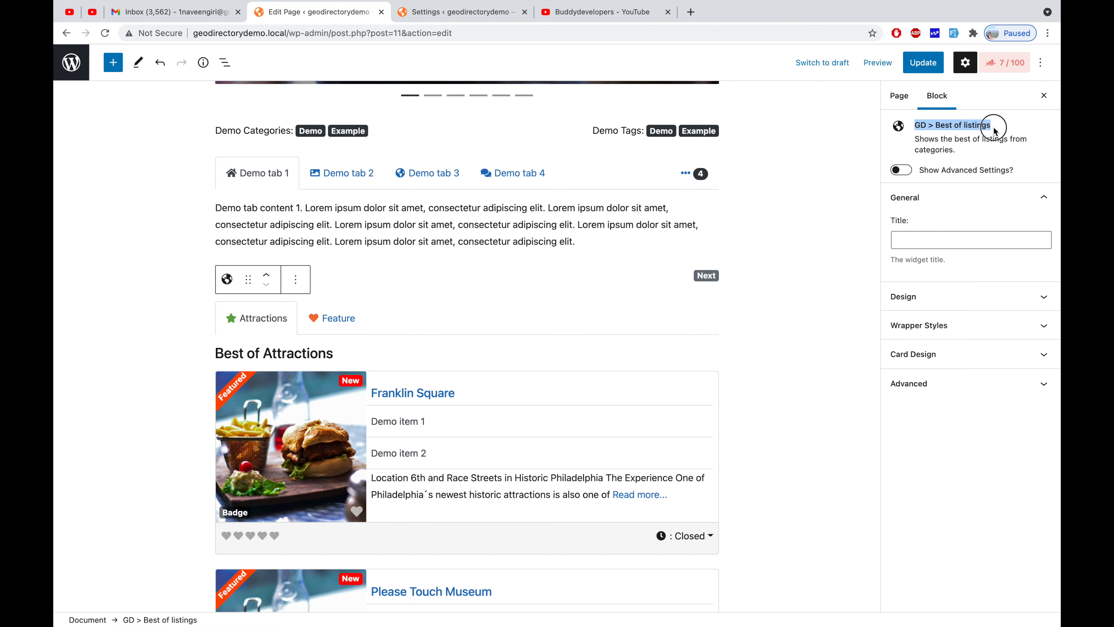
left_click(605, 281)
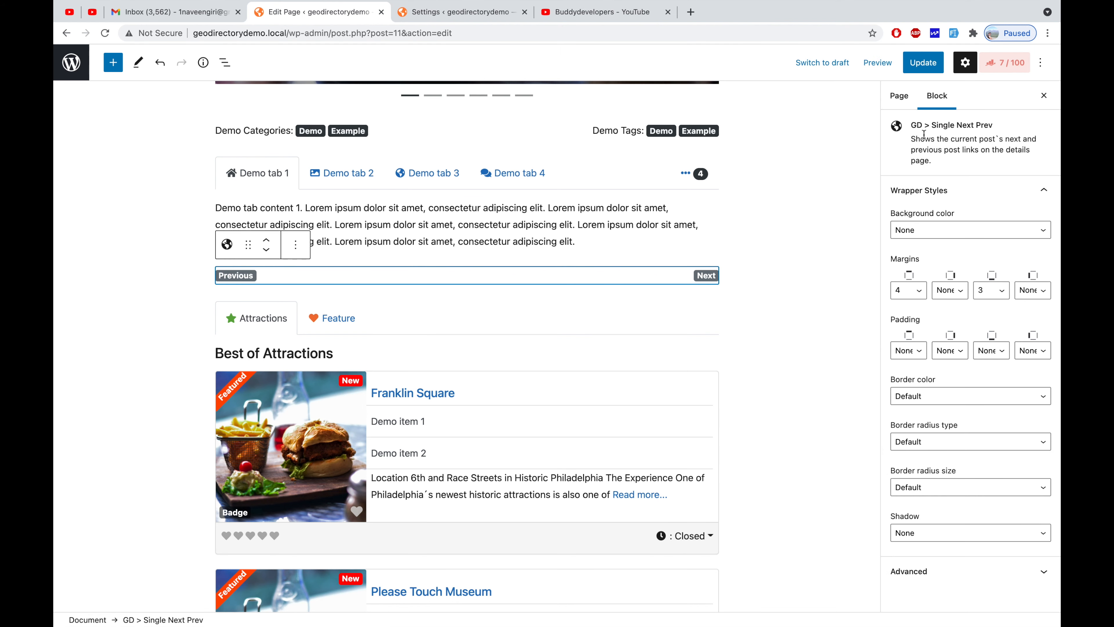
left_click_drag(911, 129, 995, 132)
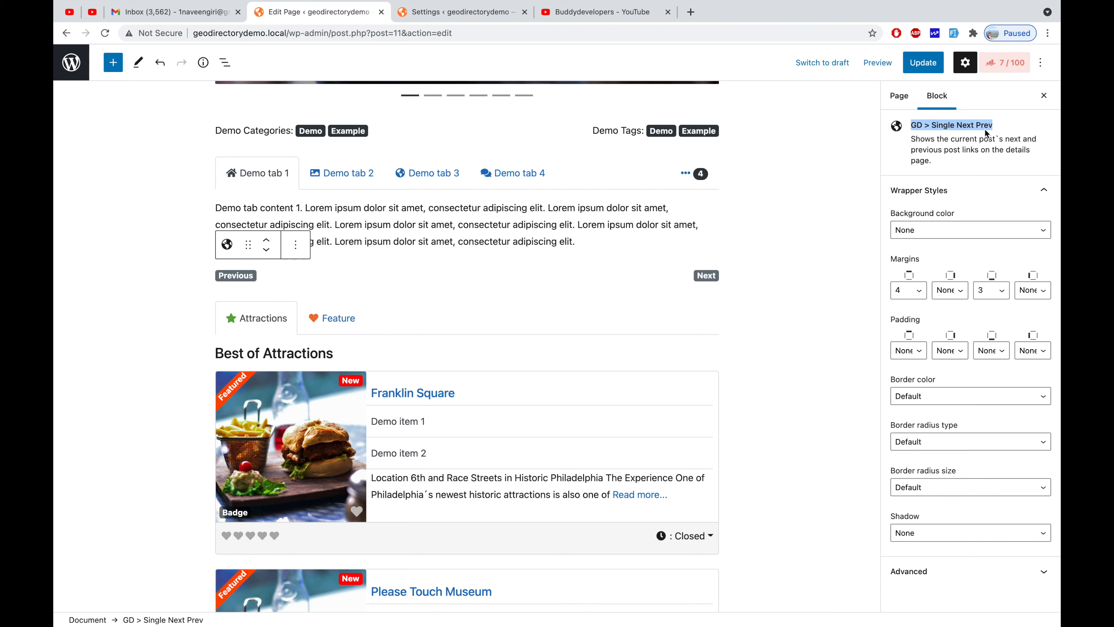
Step: Select the GD > Best of listings block and try its tabs layout as Tabs on left and as Tabs as dropdown
left_click(428, 327)
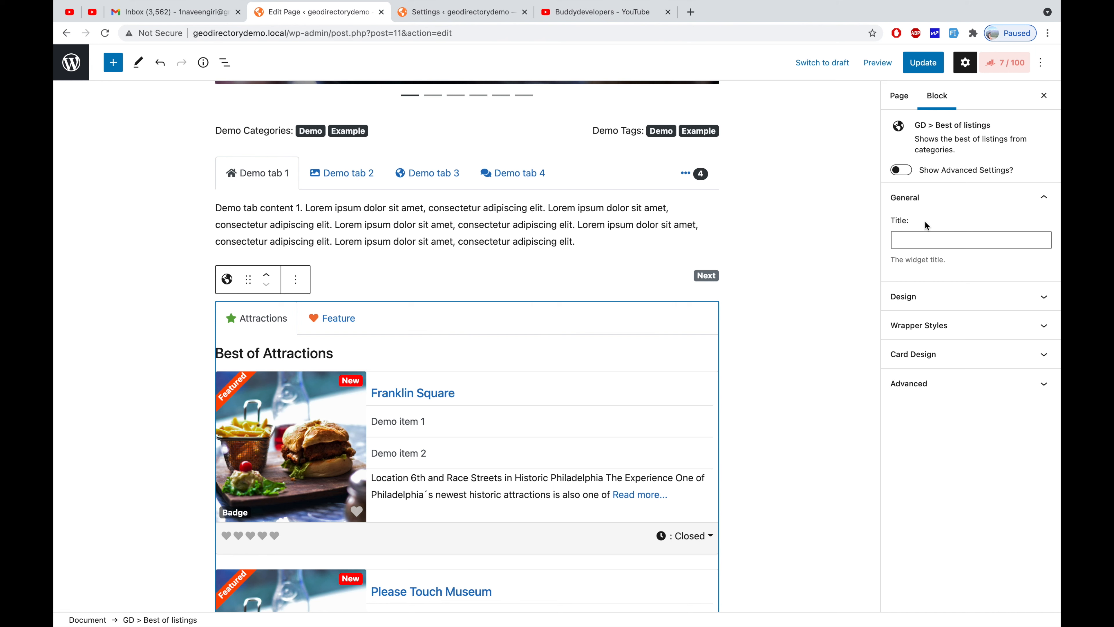
left_click(919, 243)
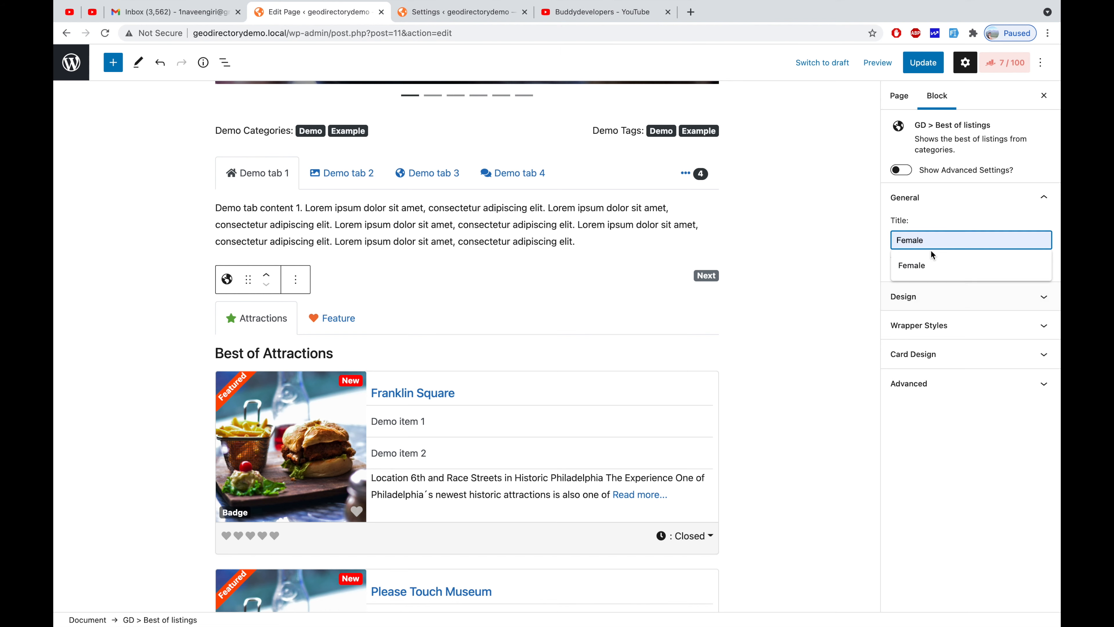
left_click(929, 298)
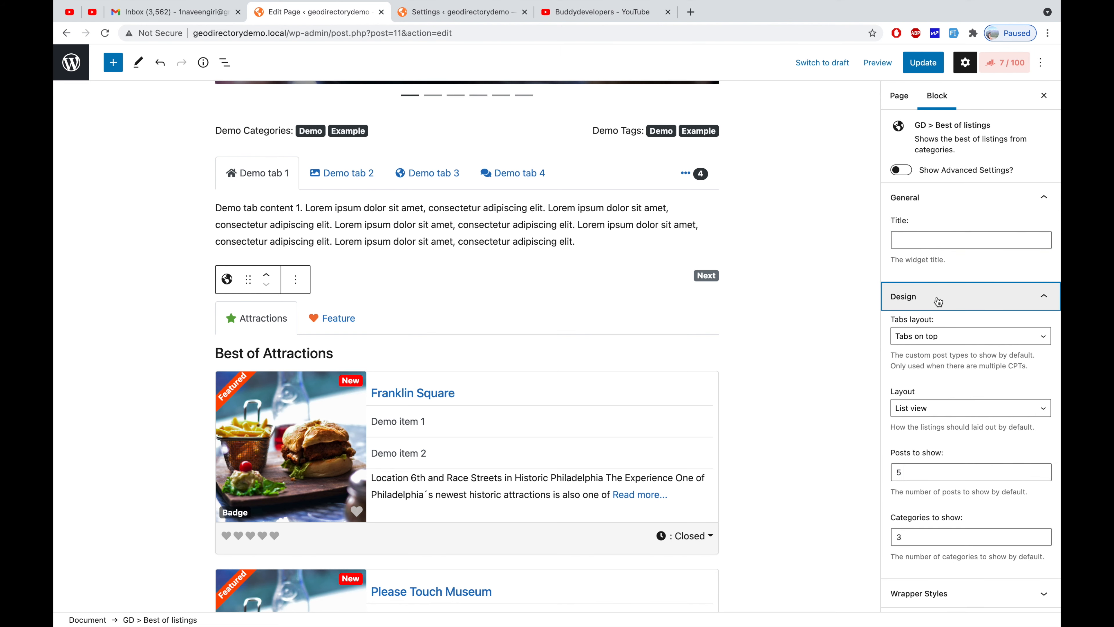
scroll(929, 355, "down", 2)
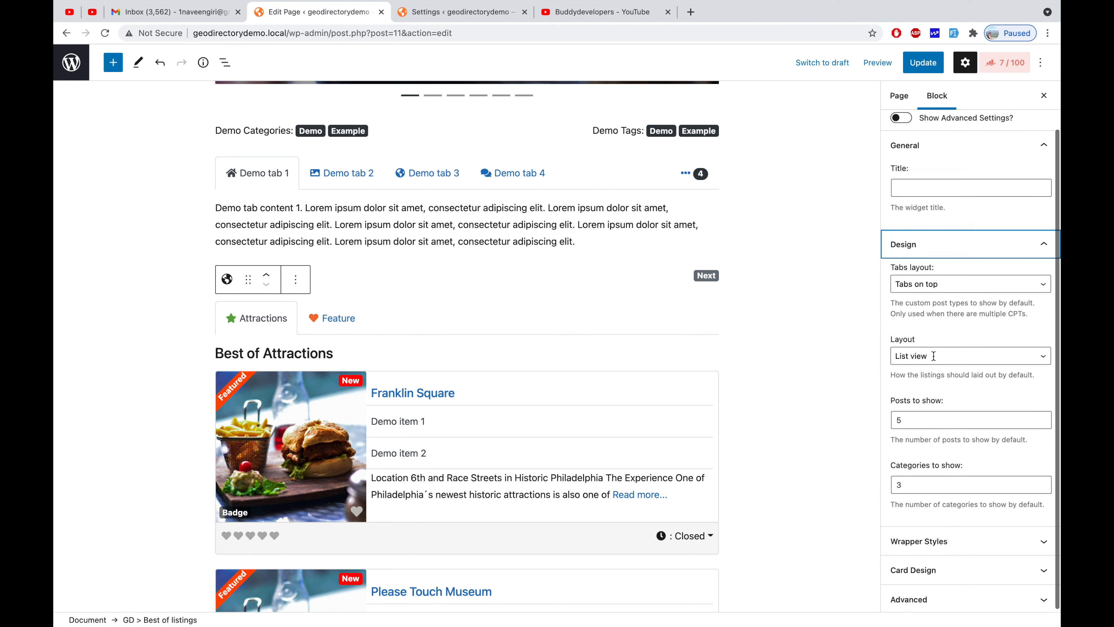
left_click(962, 287)
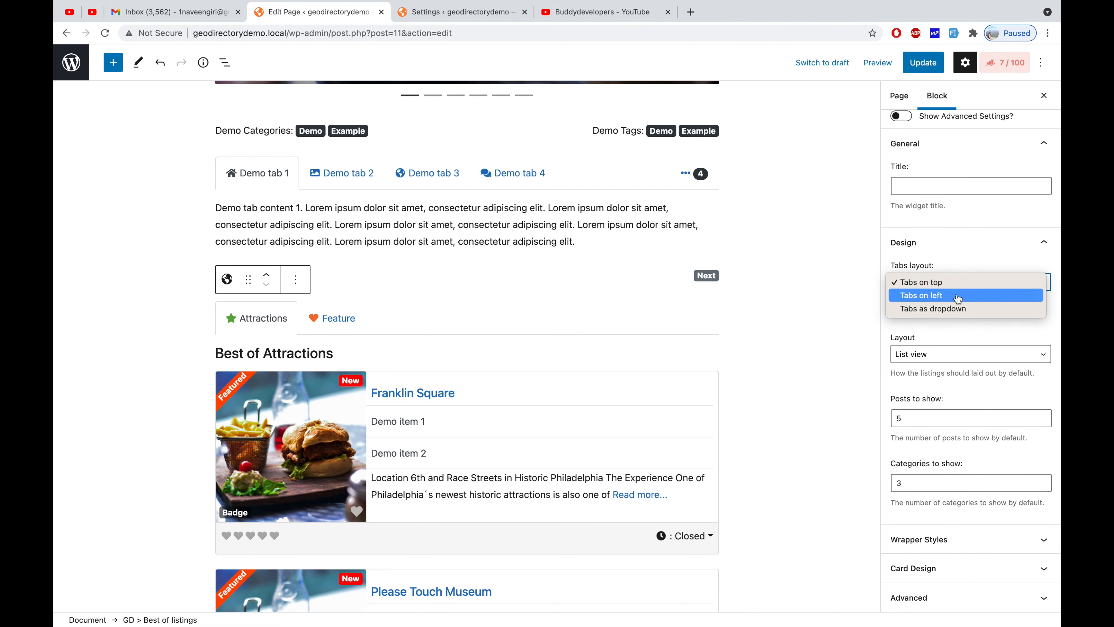
left_click(958, 297)
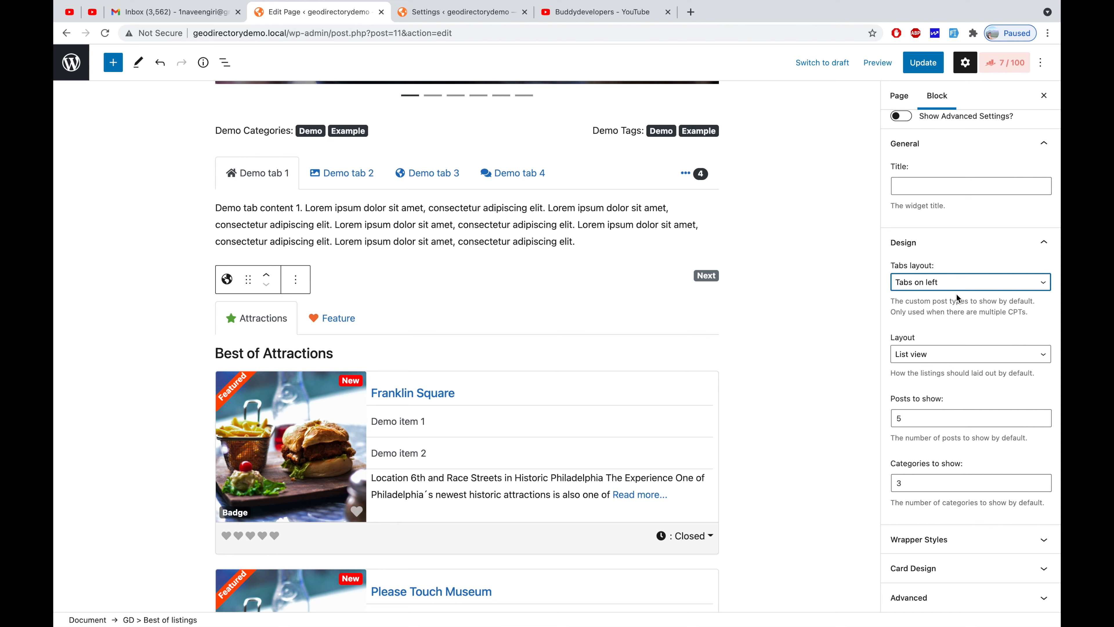
left_click(957, 285)
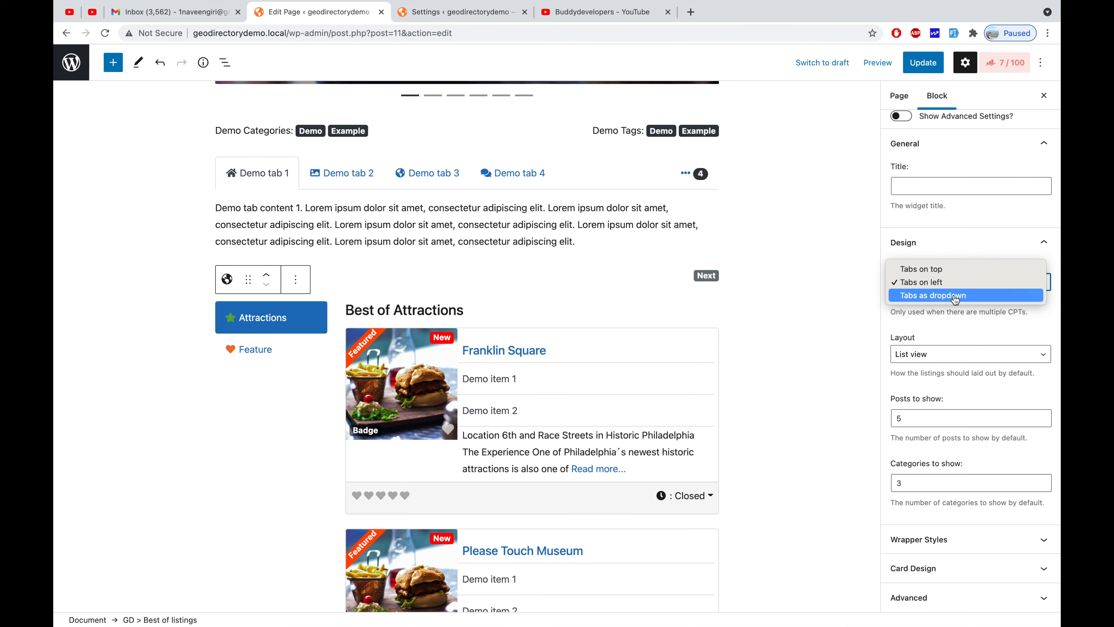
left_click(956, 297)
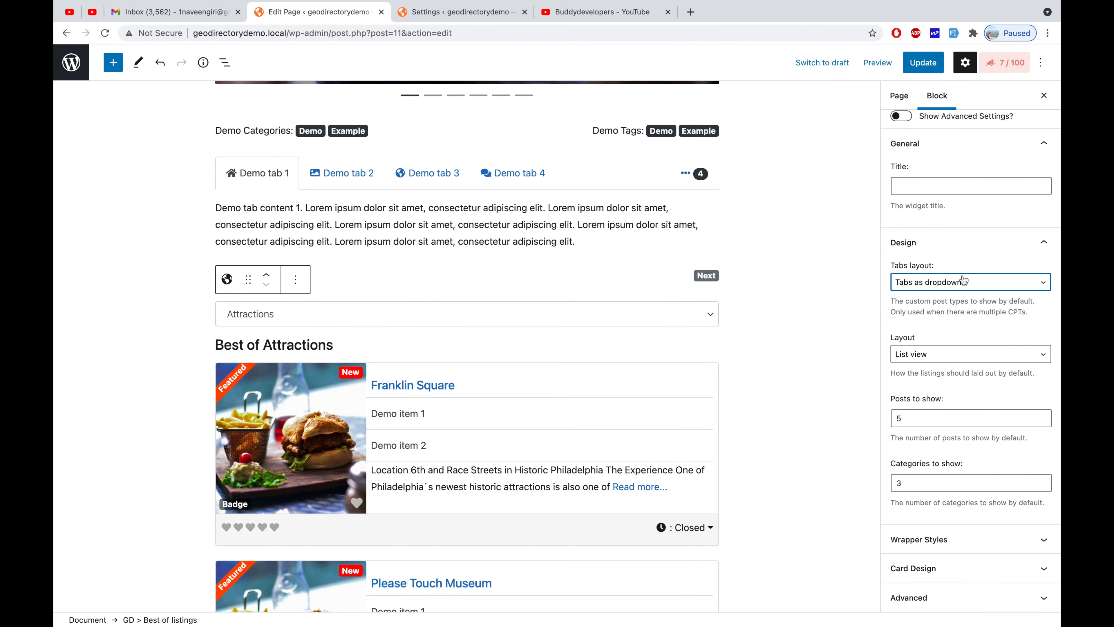
Step: Set the GD > Best of listings block's tabs layout to Tabs on left and its listing layout to Grid View (Two Columns)
left_click(963, 281)
left_click(959, 267)
left_click(940, 356)
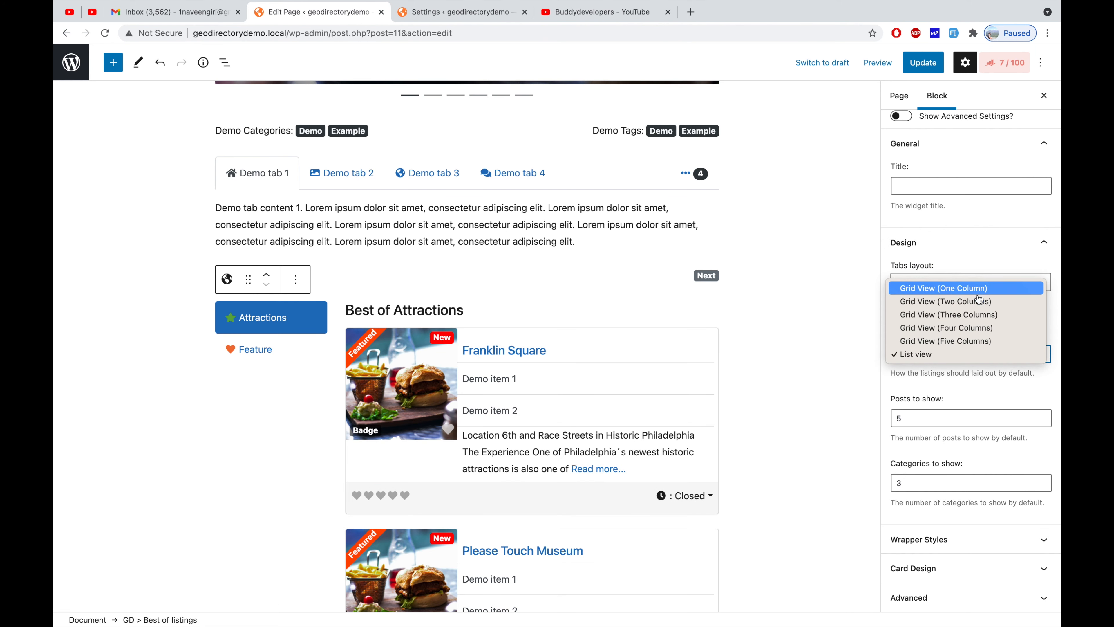
left_click(976, 301)
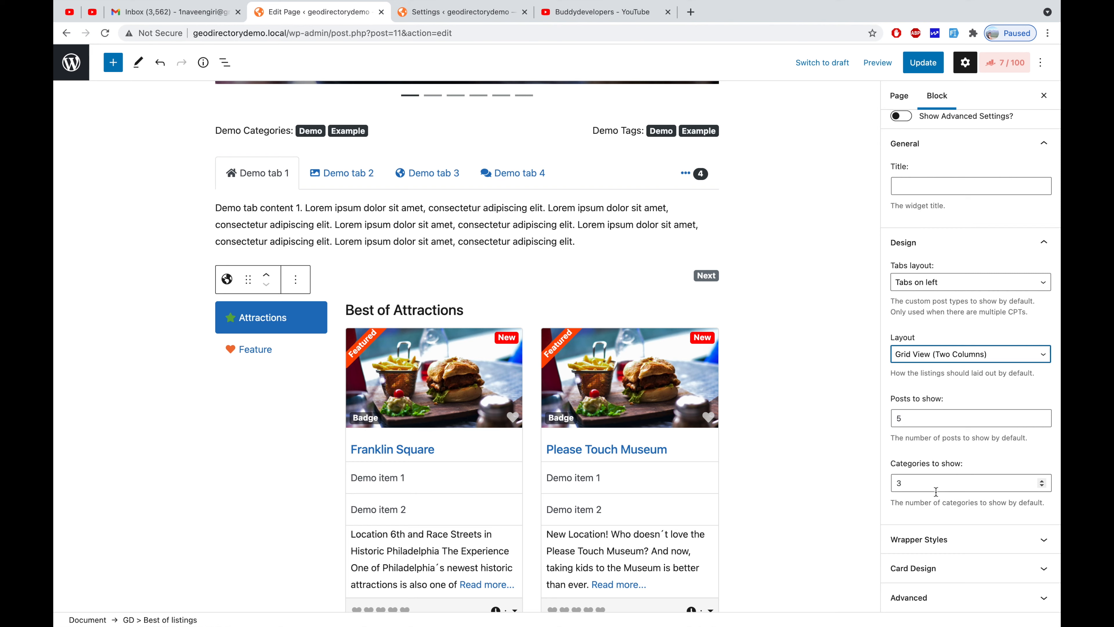
Step: Look through the Card Design, Wrapper Styles and Advanced settings of the GD > Best of listings block
left_click(934, 567)
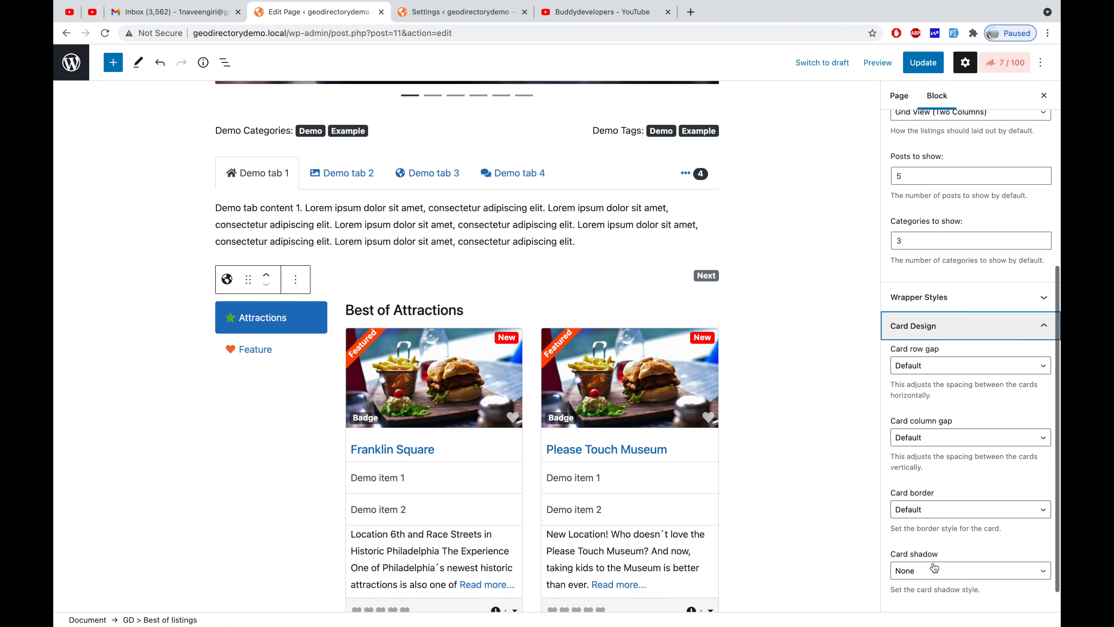
left_click(1001, 335)
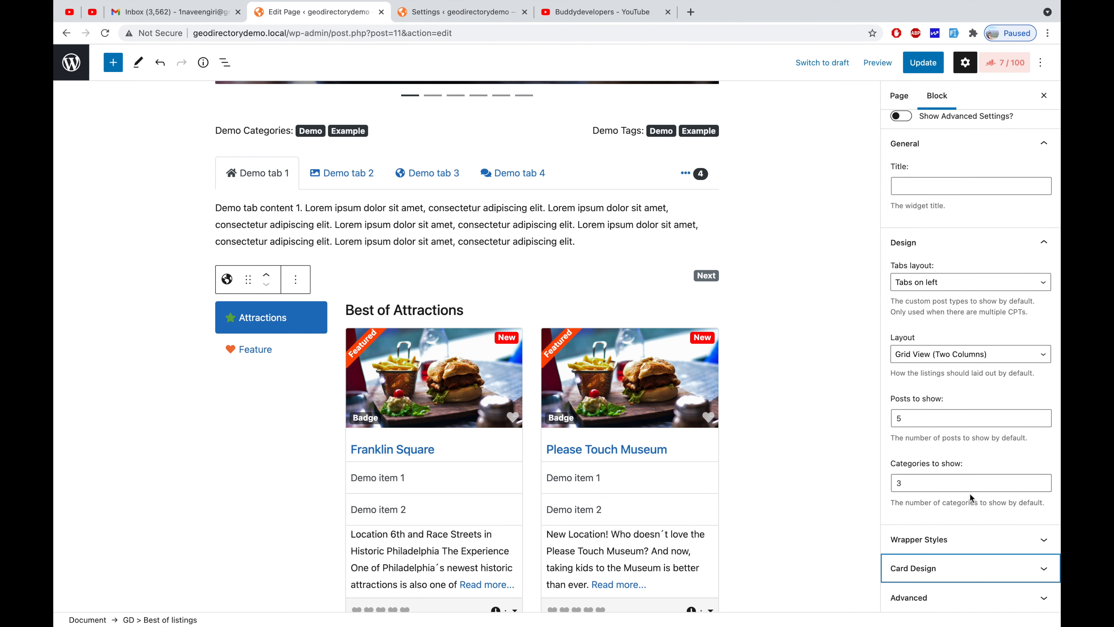
left_click(953, 548)
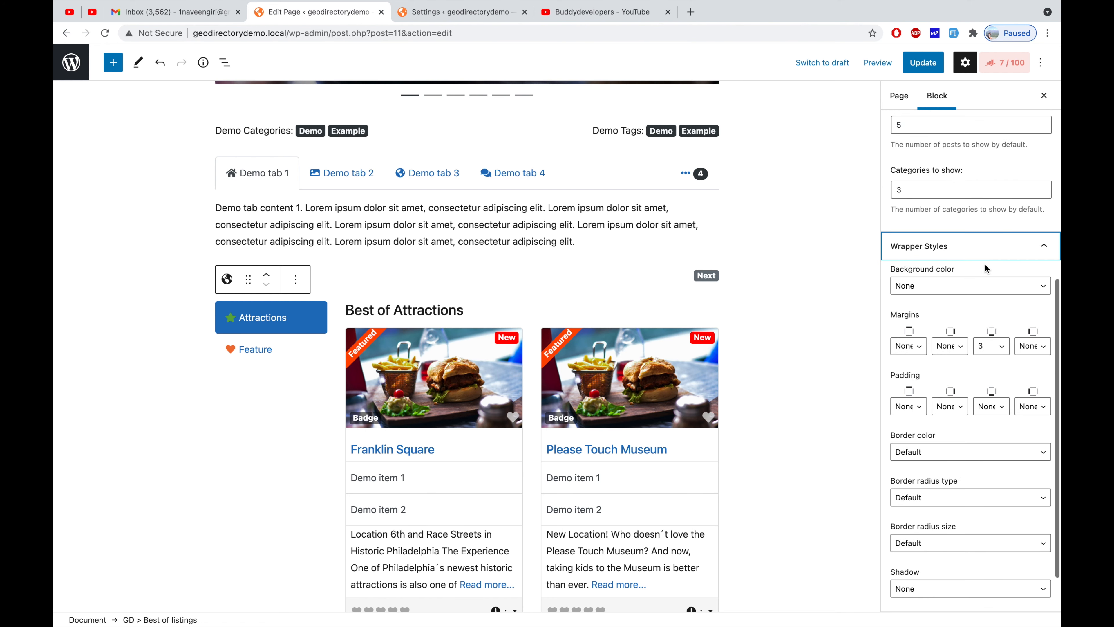
left_click(986, 250)
left_click(1003, 596)
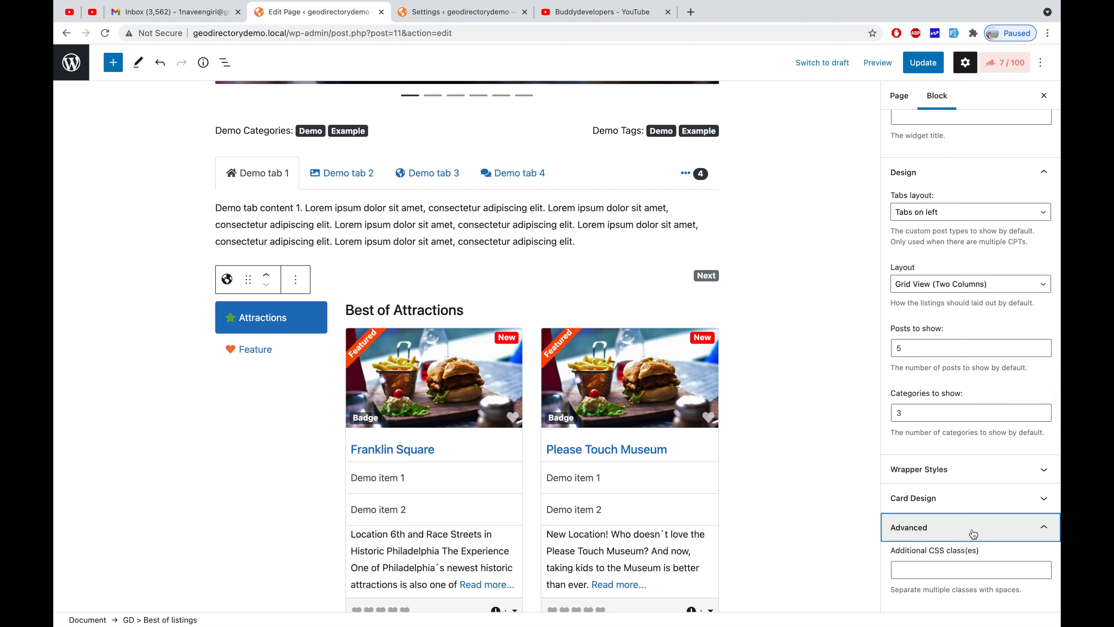
left_click(973, 533)
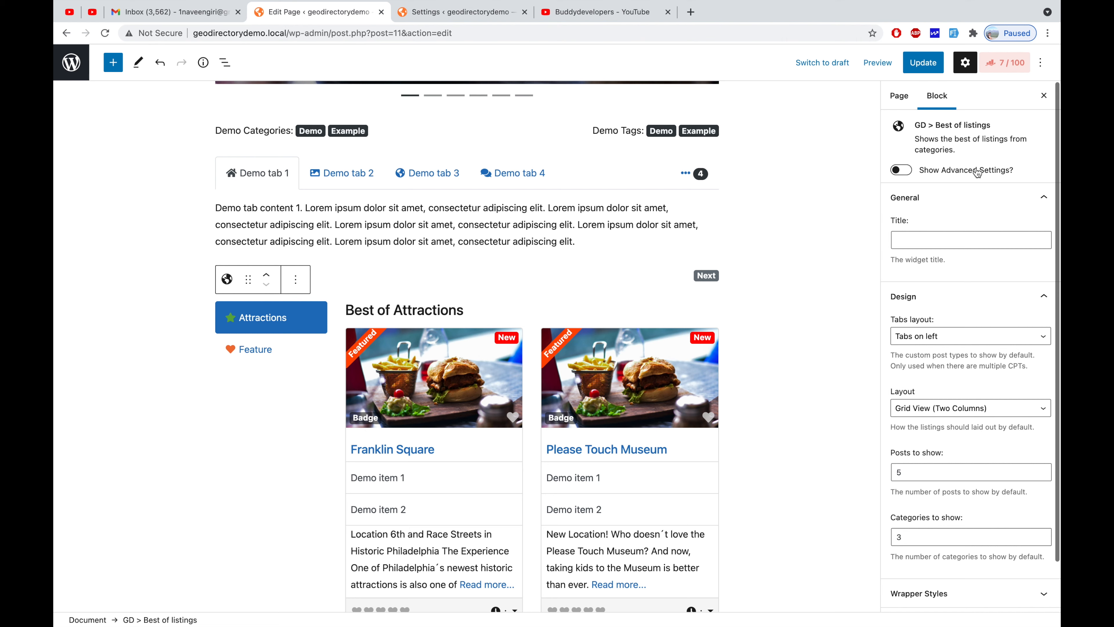
Step: Toggle Show Advanced Settings for the GD > Best of listings block, leave it on, and review the extra options
left_click(902, 170)
left_click(902, 171)
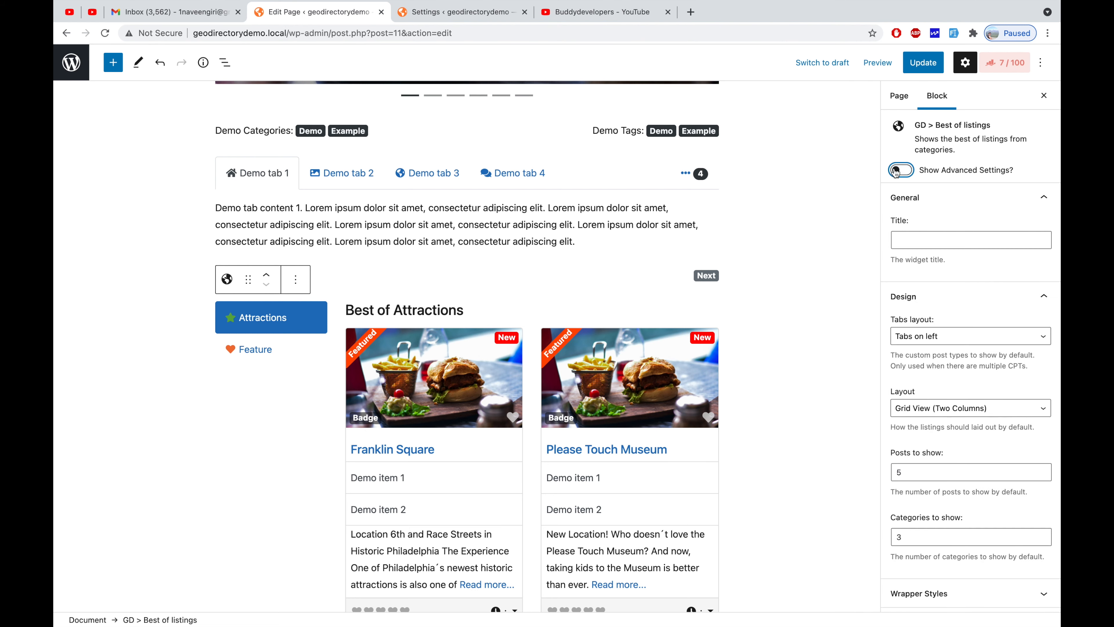
left_click(900, 171)
left_click(901, 171)
left_click(901, 171)
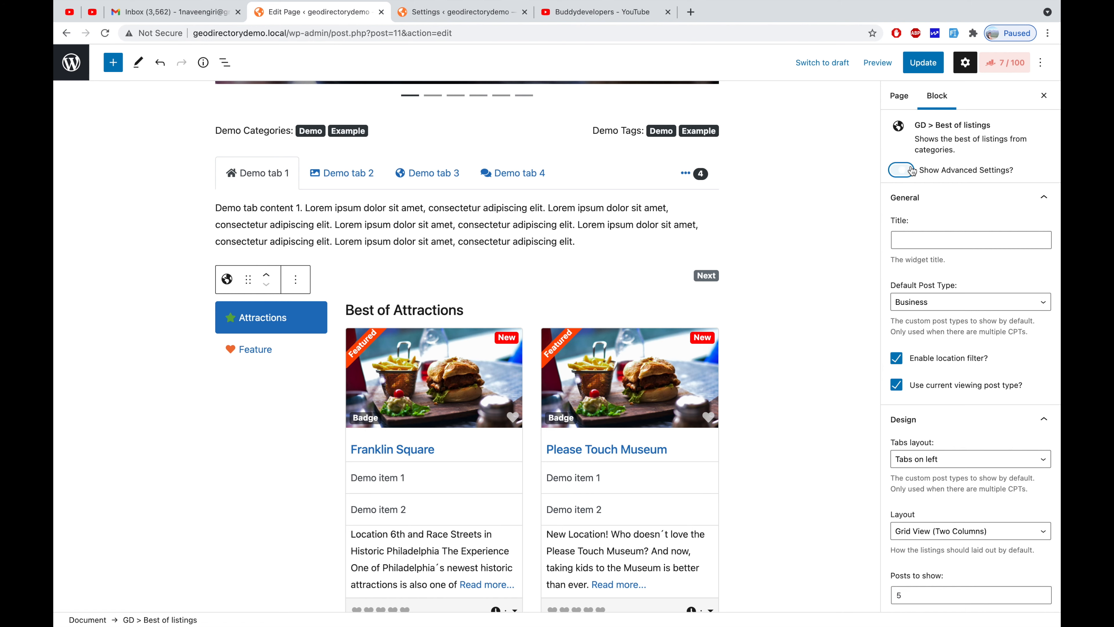
left_click(908, 170)
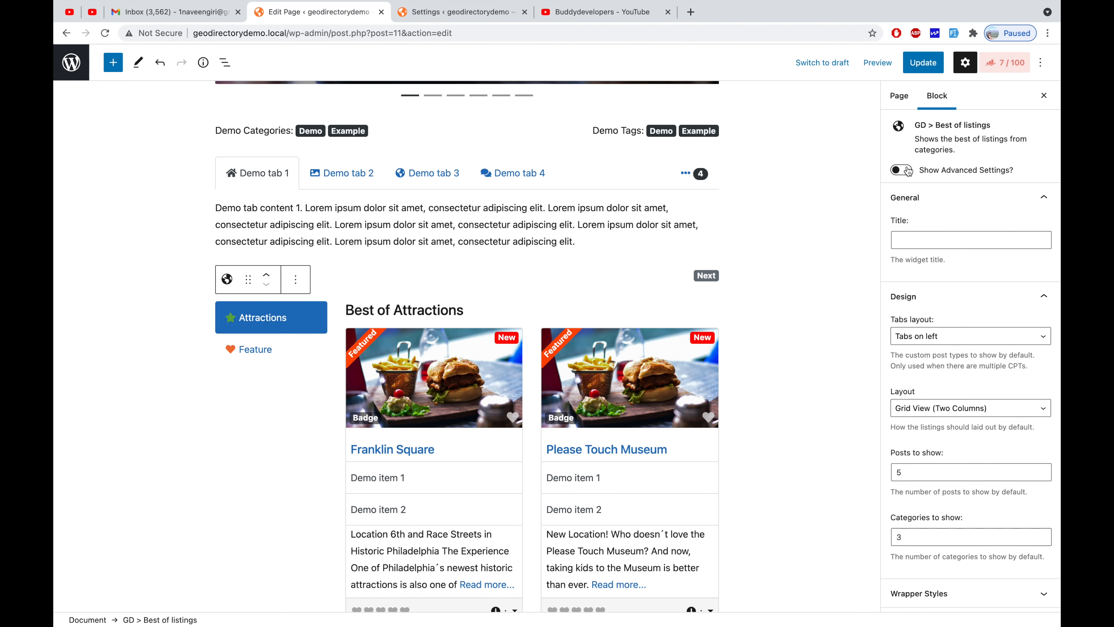
left_click(901, 171)
left_click(902, 171)
left_click(895, 172)
left_click(893, 173)
left_click(908, 173)
scroll(910, 234, "down", 5)
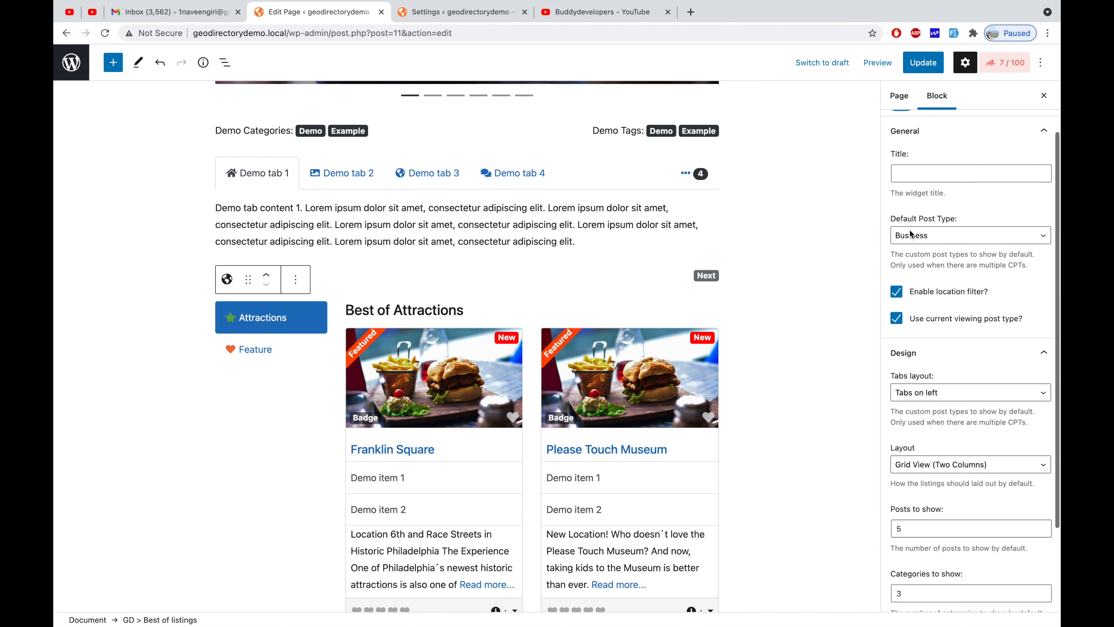
scroll(921, 202, "up", 2)
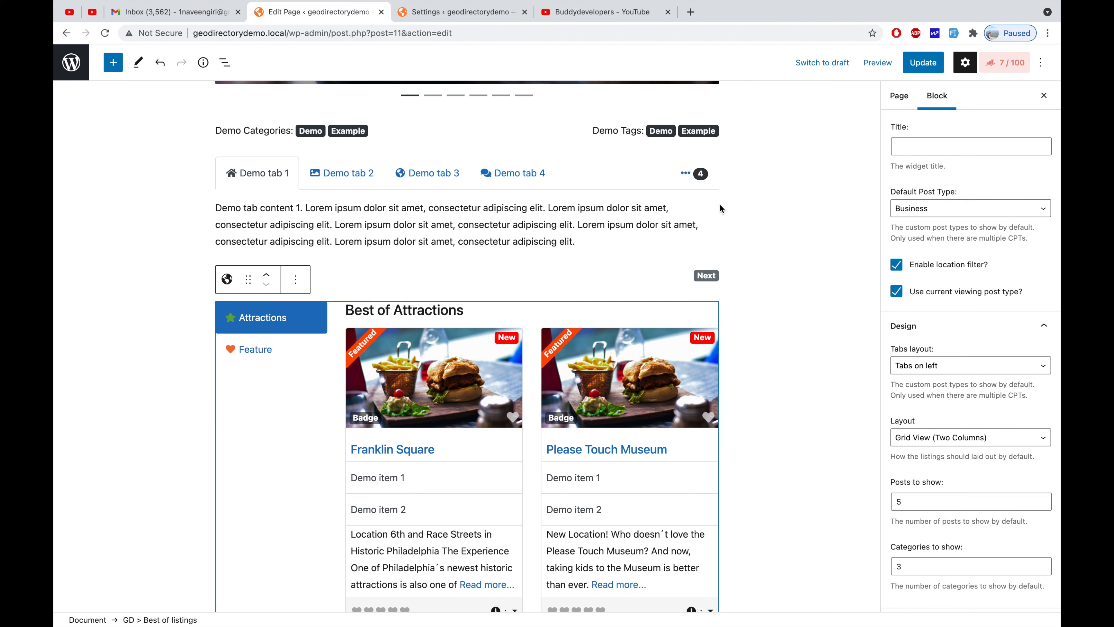
Step: Update the GD Details page and open the National Constitution Center listing from the Business list in a new browser tab
left_click(923, 64)
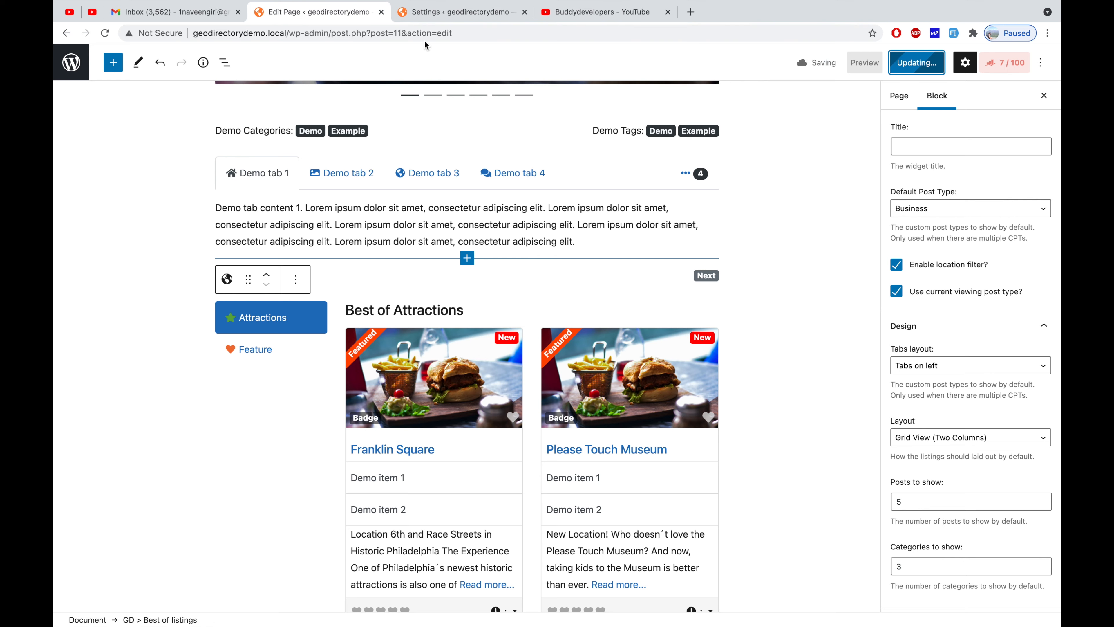
left_click(446, 19)
mouse_move(131, 59)
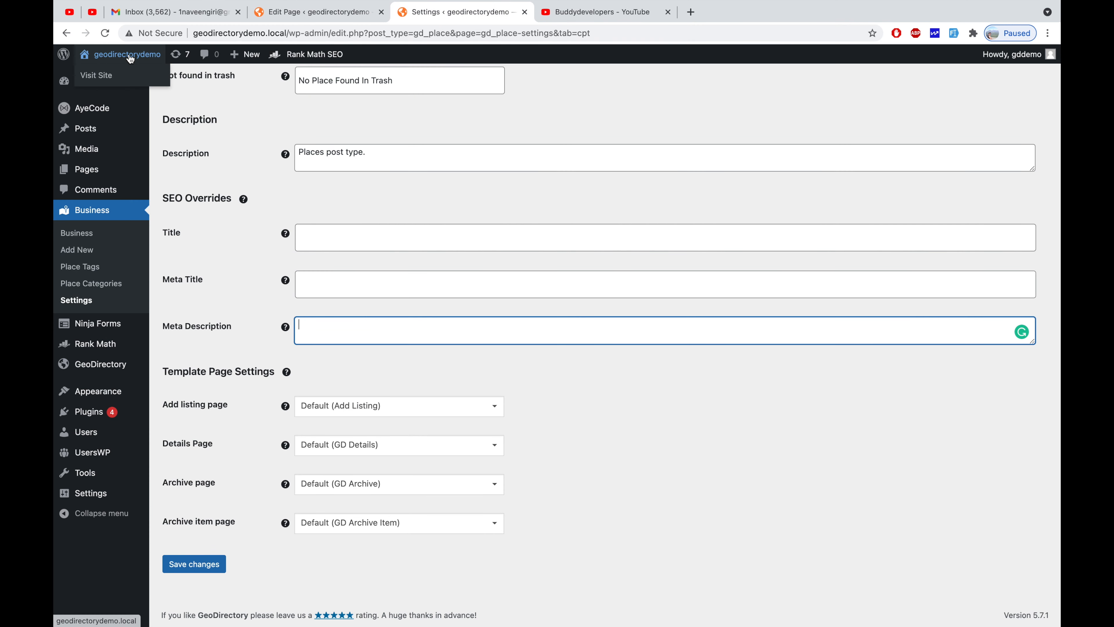
left_click(66, 241)
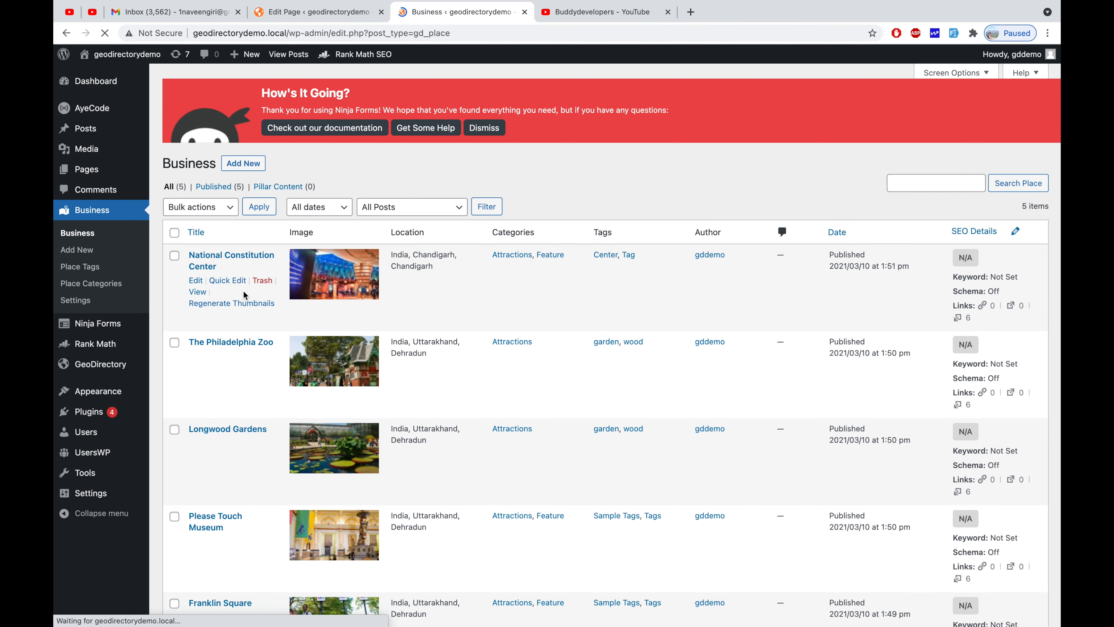
left_click(197, 291, "super")
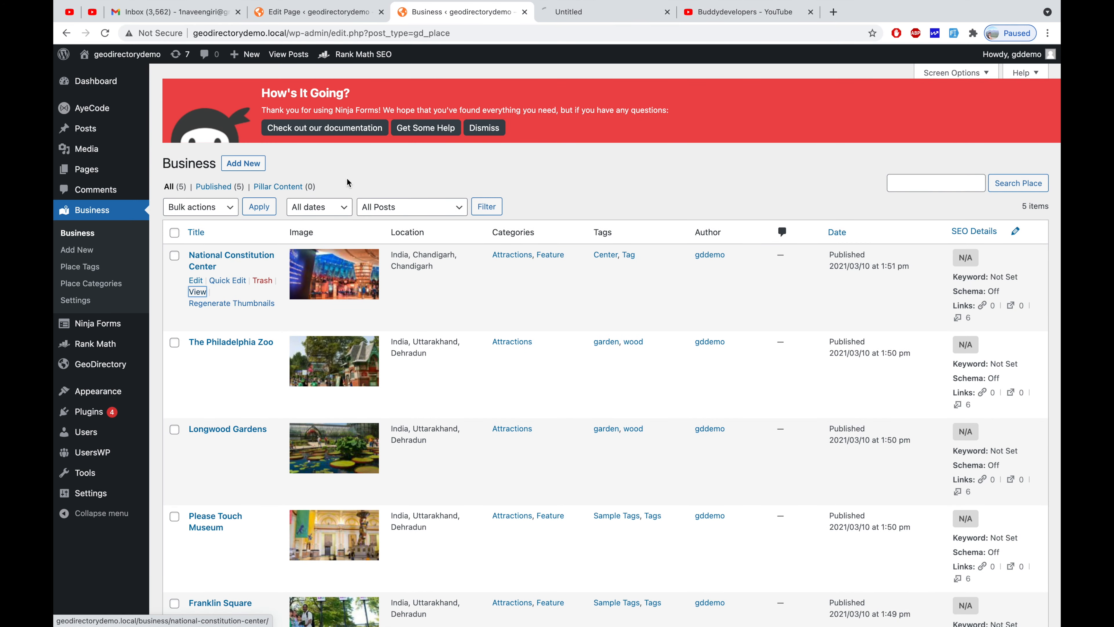
left_click(592, 19)
Step: Examine the best of listings section on the National Constitution Center page, alternating between the Attractions and Feature categories
scroll(547, 334, "down", 8)
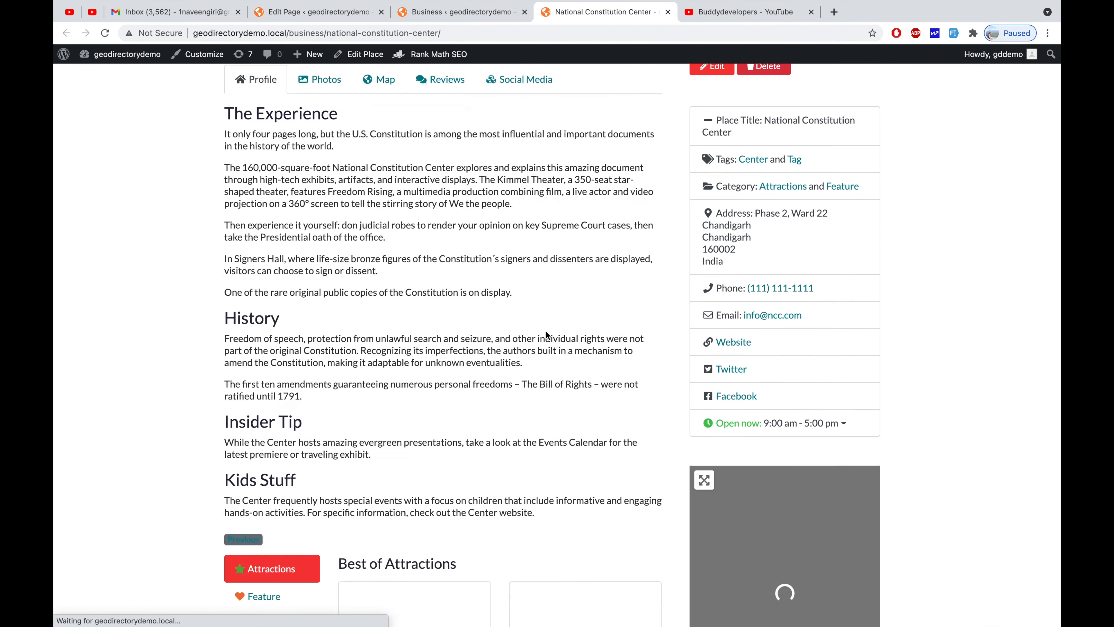
scroll(547, 334, "down", 10)
scroll(281, 295, "up", 5)
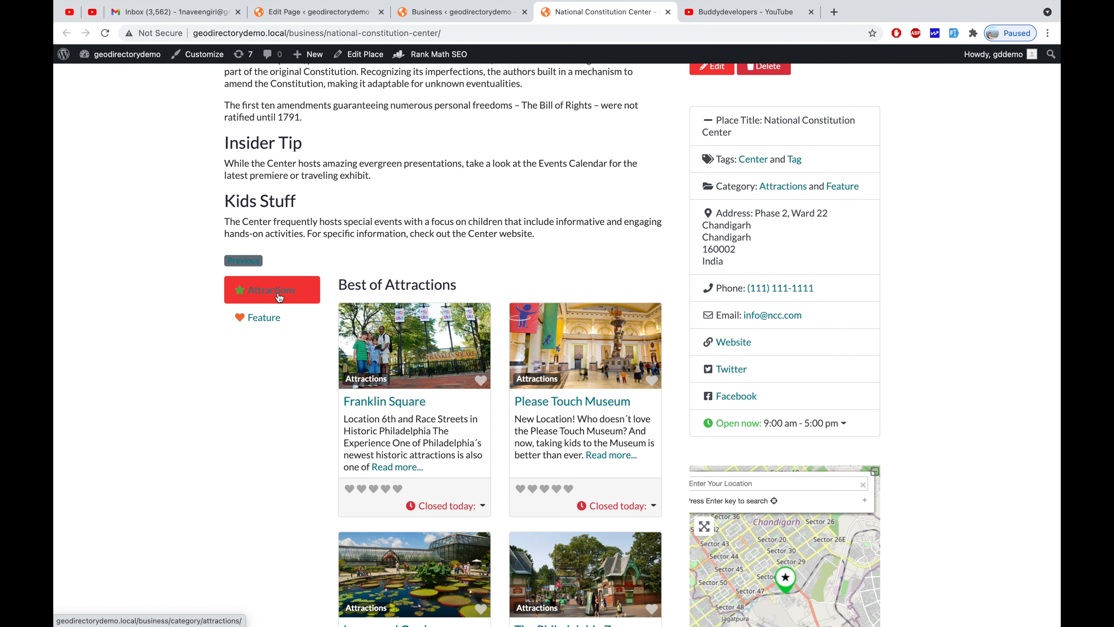
left_click(276, 318)
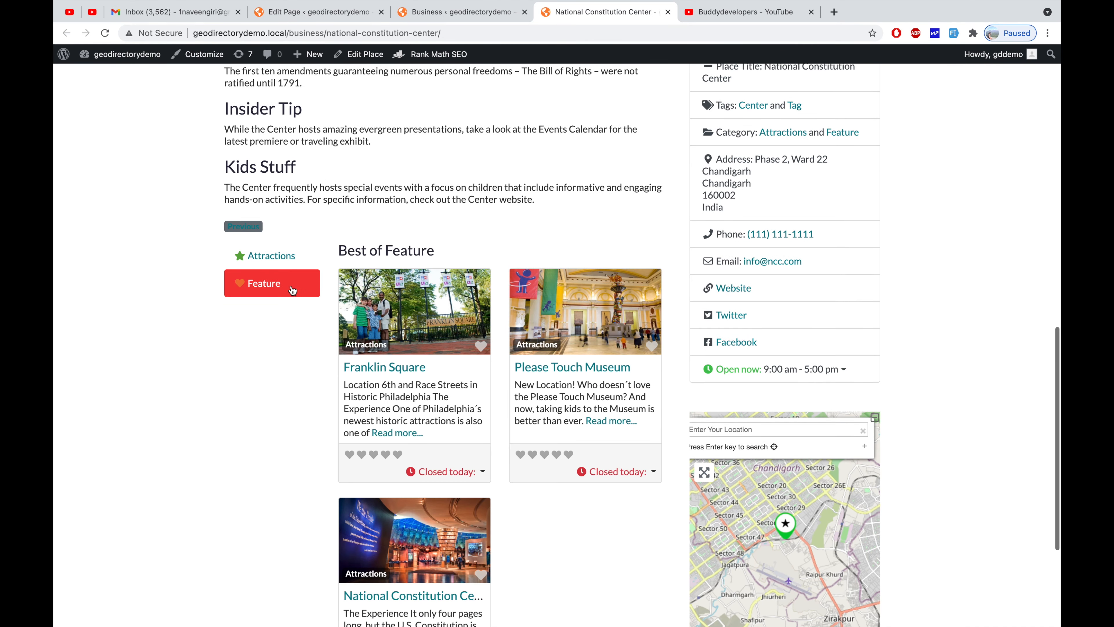
left_click(268, 255)
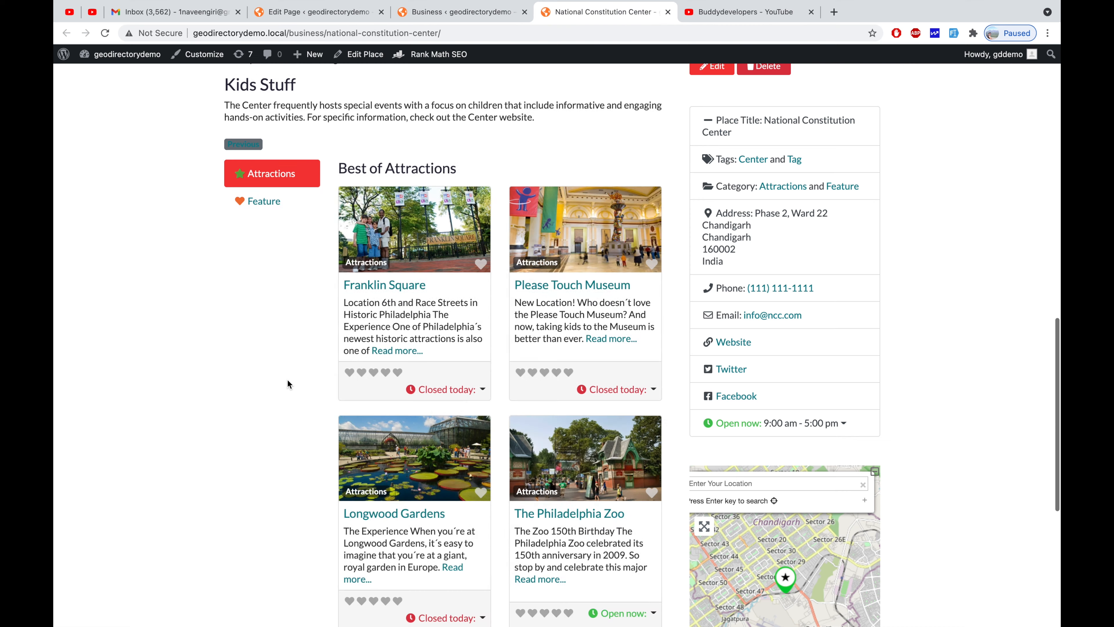
scroll(551, 409, "down", 2)
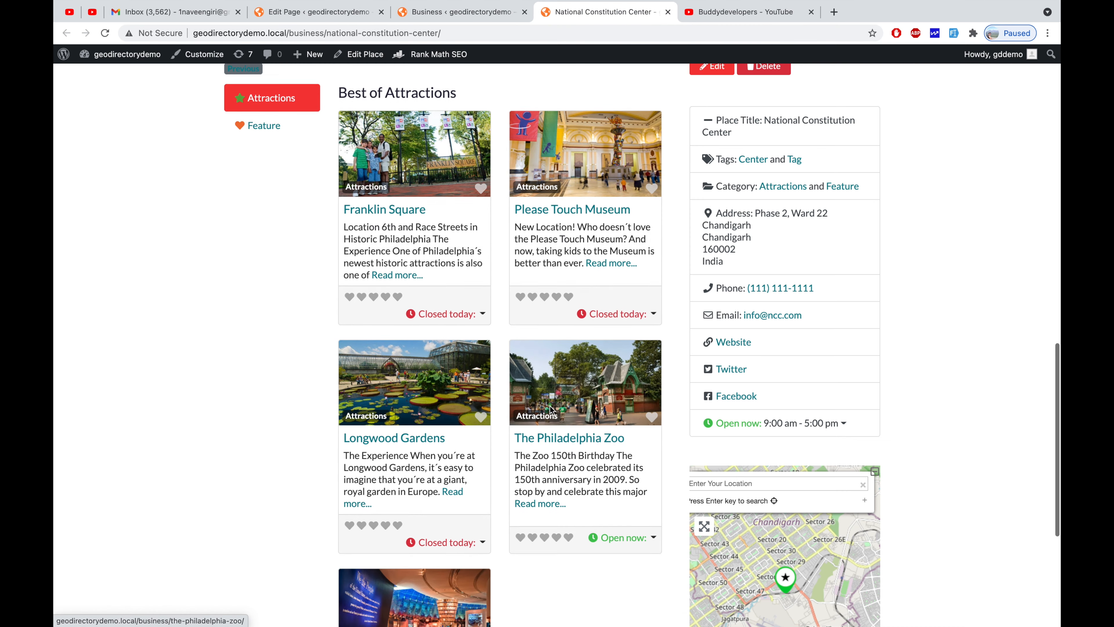
scroll(551, 409, "down", 2)
scroll(439, 395, "up", 8)
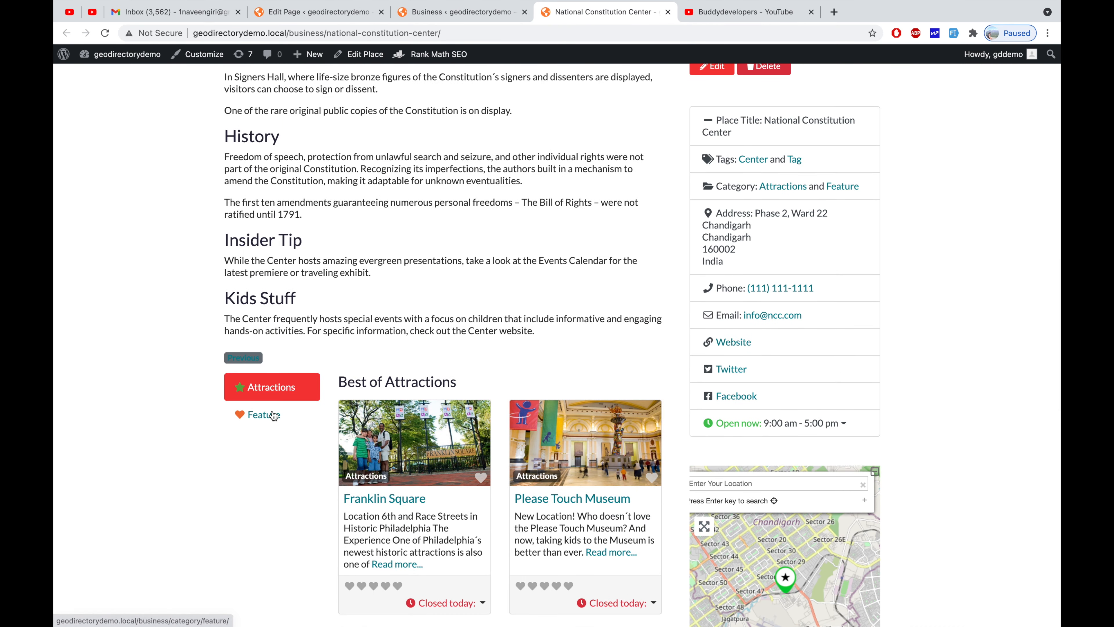
left_click(263, 415)
scroll(334, 456, "down", 6)
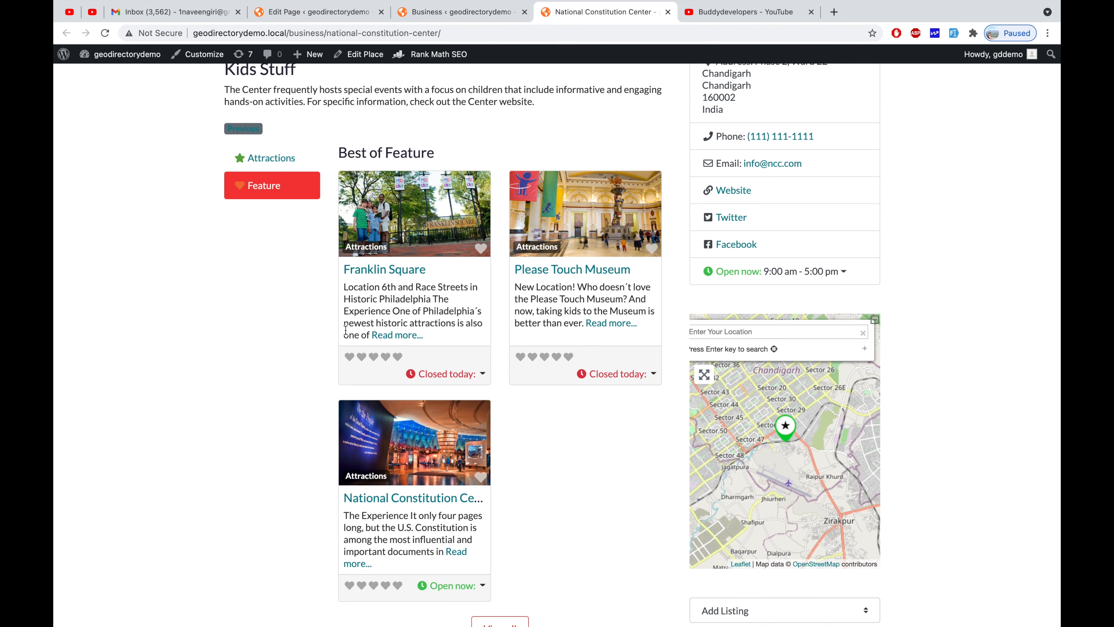
left_click(277, 157)
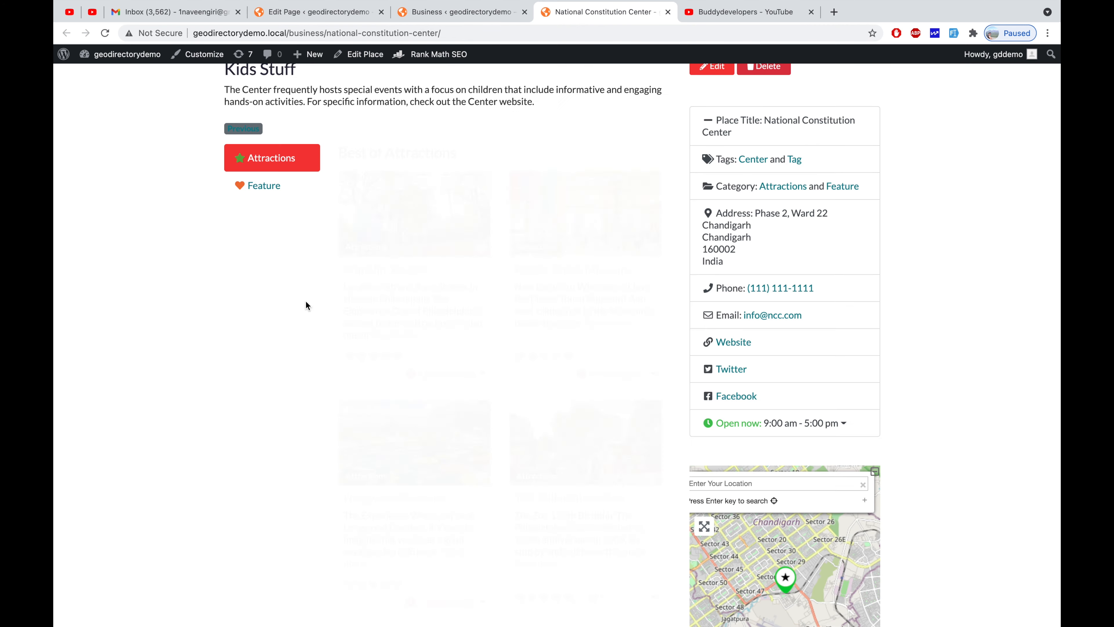
Step: Return to the GD Details page editor and remove the GD > Best of listings block
left_click(467, 13)
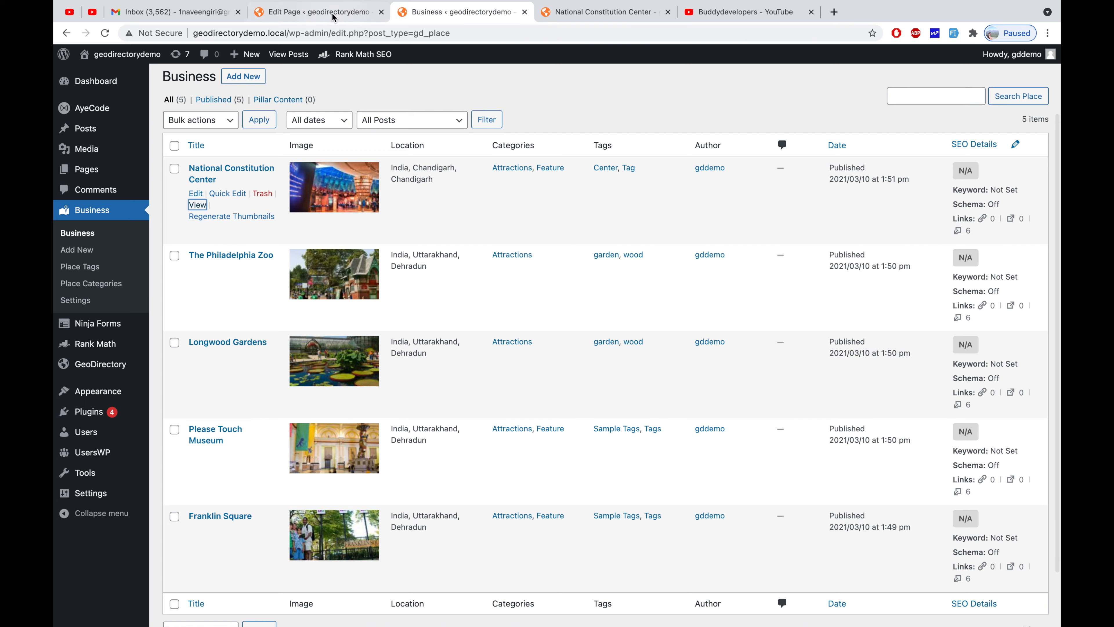
left_click(327, 12)
left_click(296, 283)
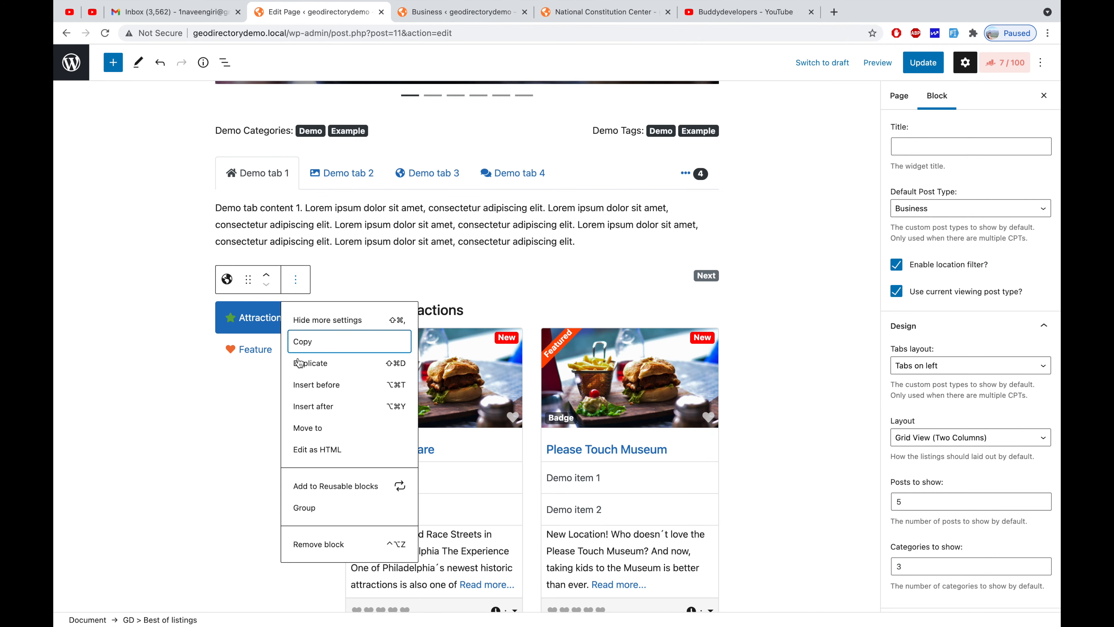
left_click(324, 542)
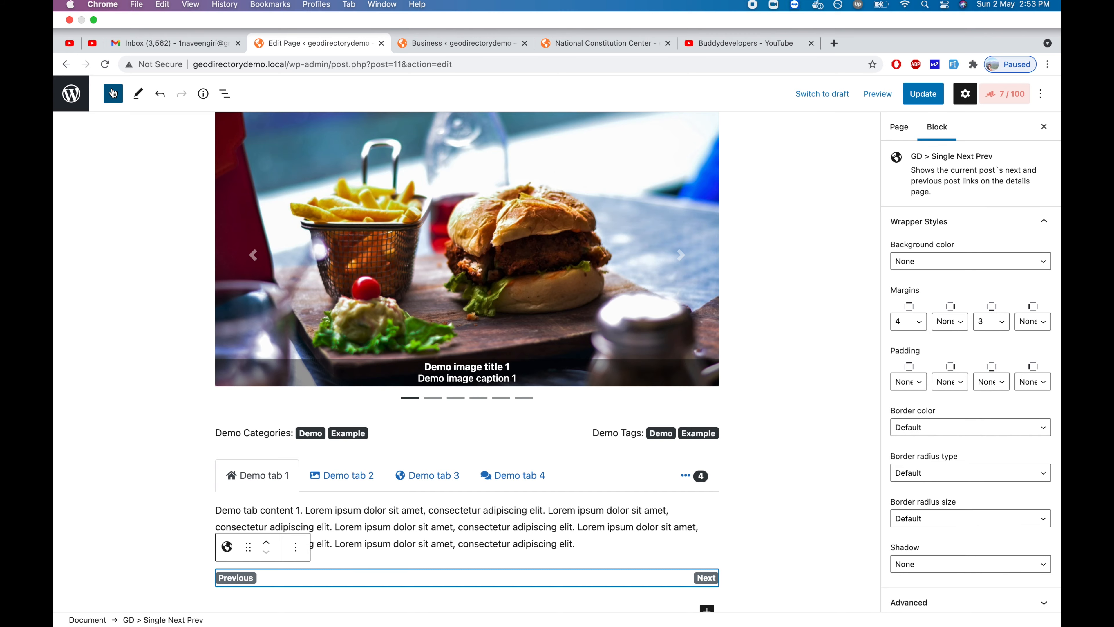
Step: Add a GD > CPT Meta block below the Previous/Next links, glancing at the Business list tab before returning to the editor
left_click(114, 92)
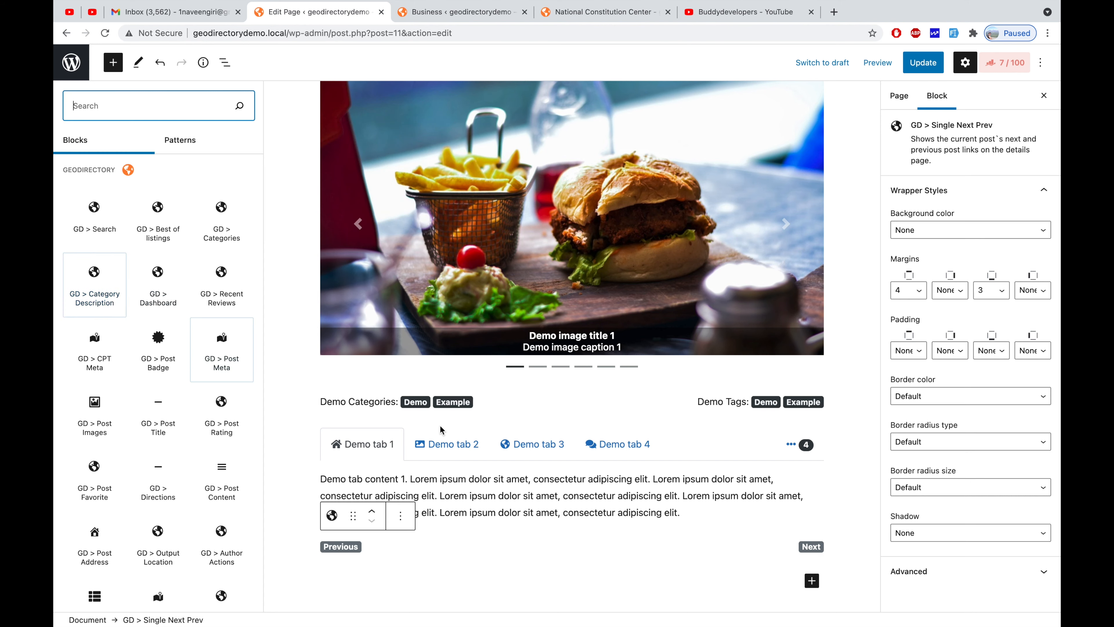
mouse_move(163, 293)
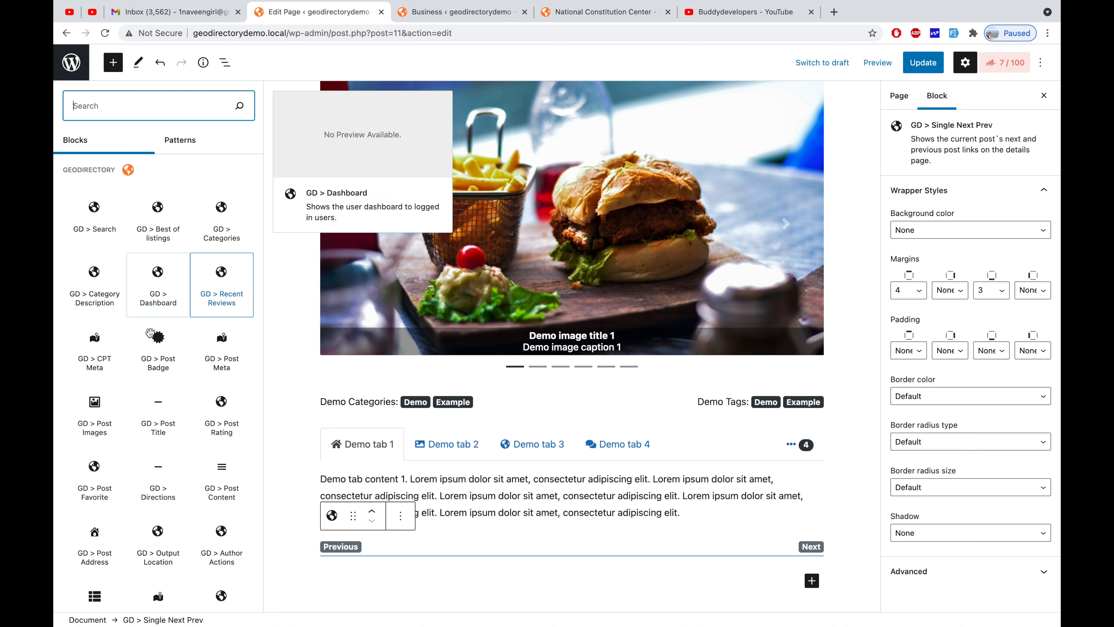
scroll(99, 371, "down", 4)
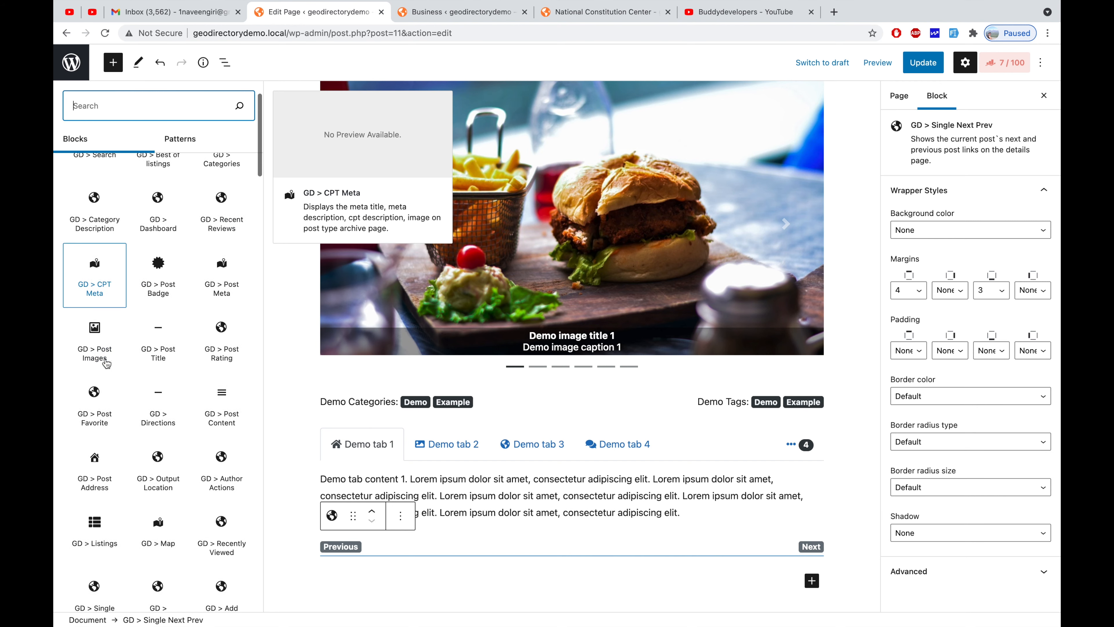
left_click(105, 273)
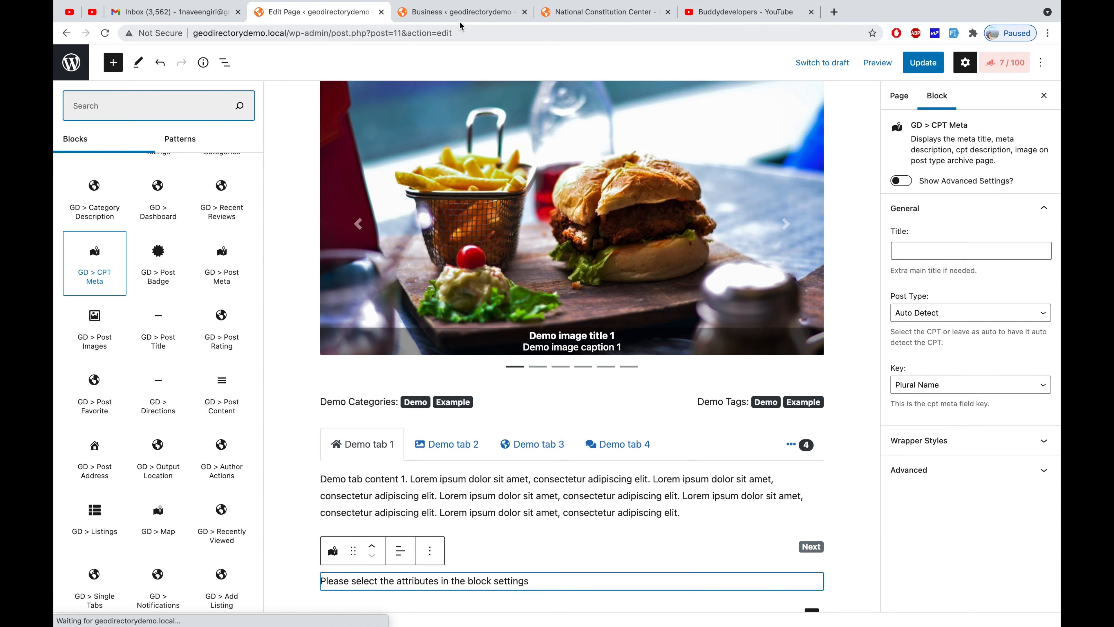
left_click(456, 12)
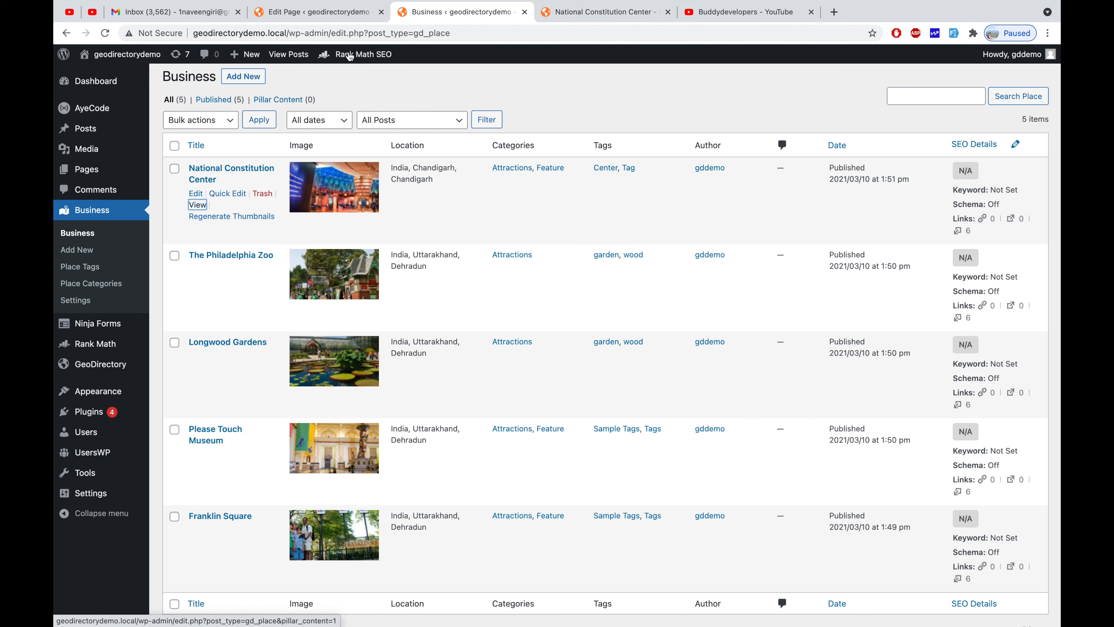
left_click(340, 12)
scroll(298, 475, "down", 2)
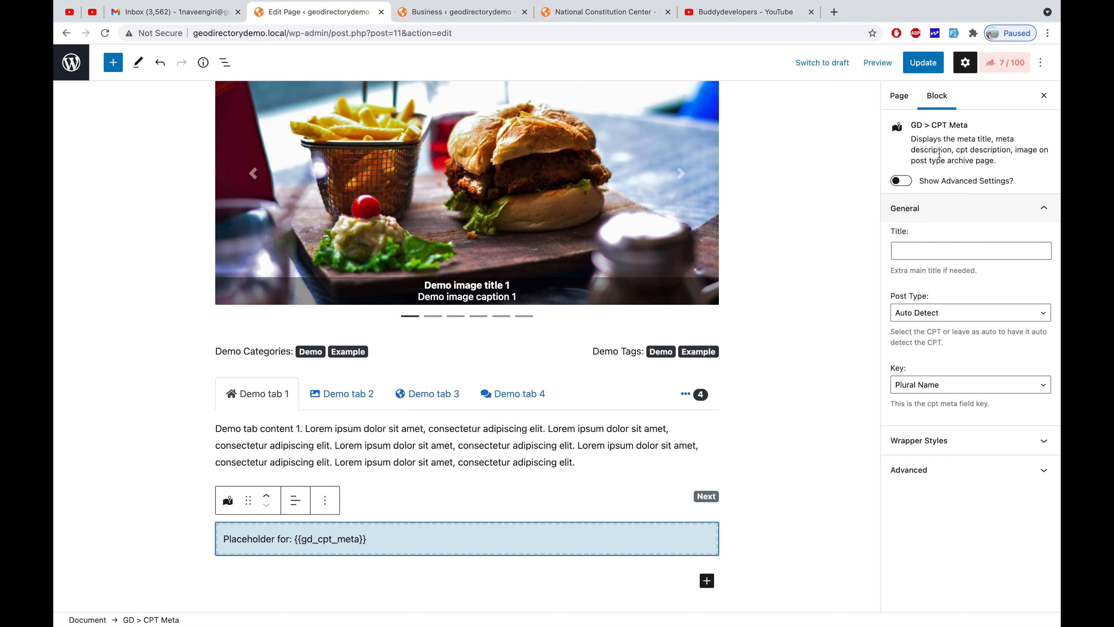
Step: Turn on Show Advanced Settings for the GD > CPT Meta block, review its options and open the Key choices
left_click(908, 186)
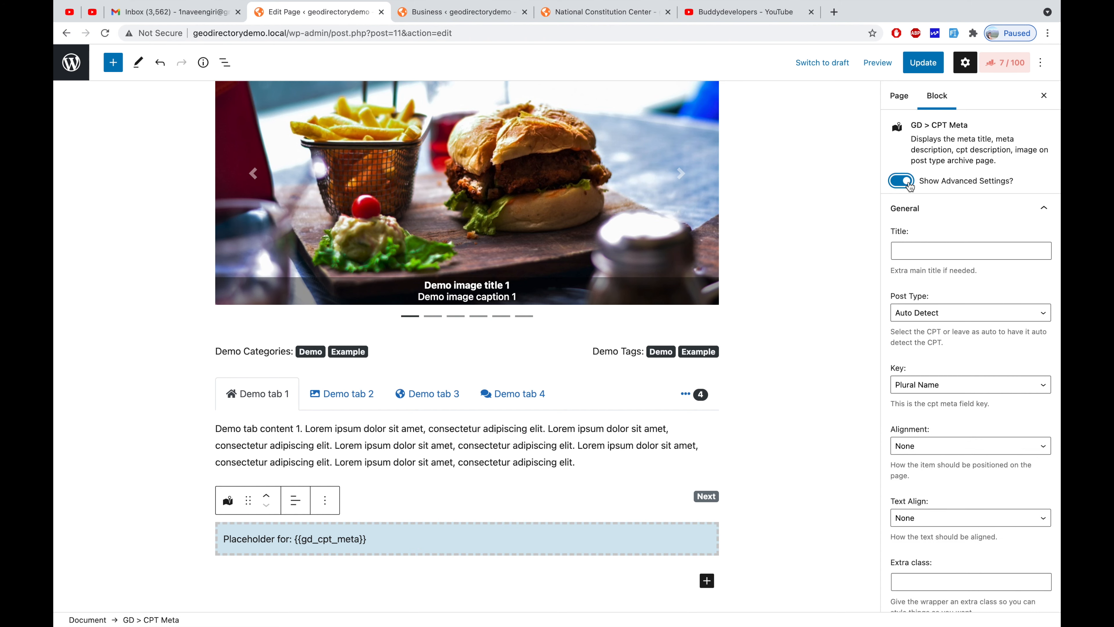
scroll(950, 219, "down", 1)
scroll(950, 220, "down", 2)
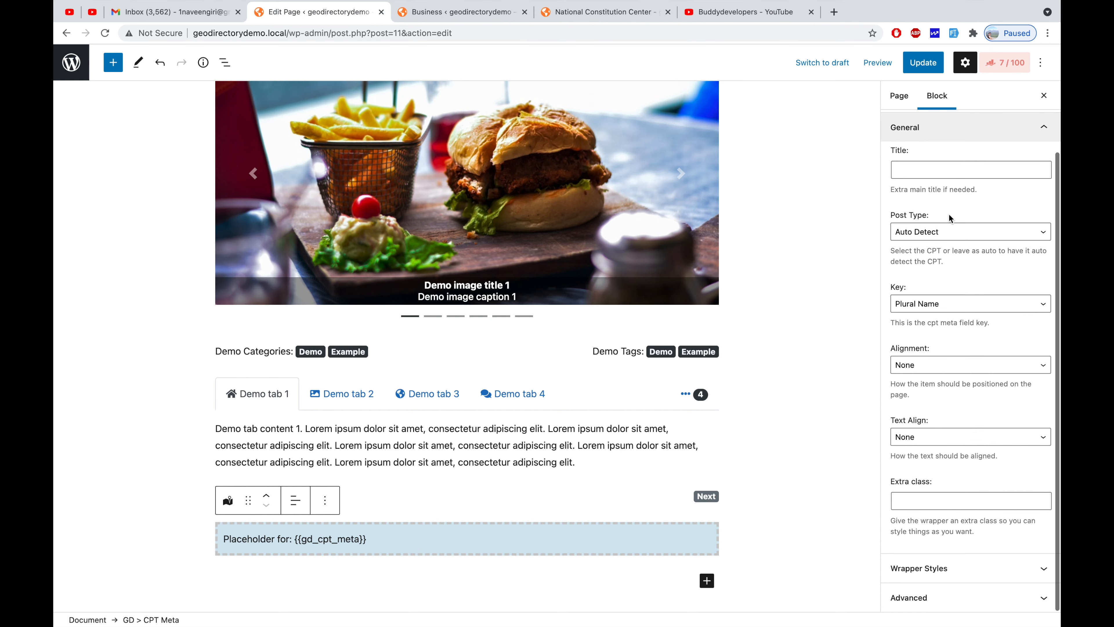
left_click(930, 303)
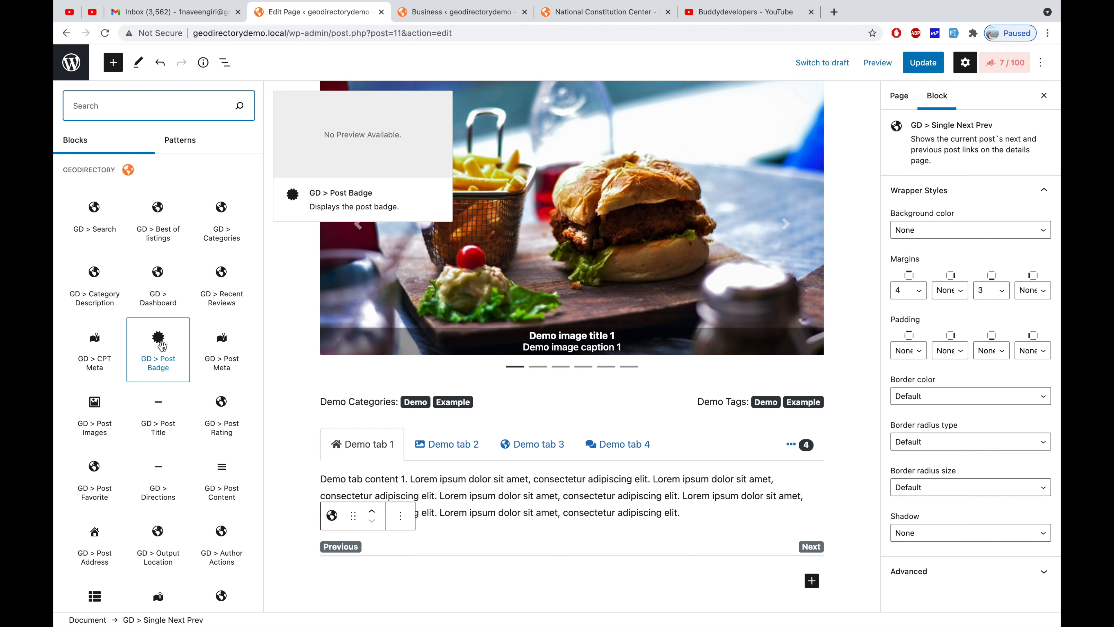
Step: Add a GD > Post Badge block below the Previous/Next links and look over its settings
left_click(162, 346)
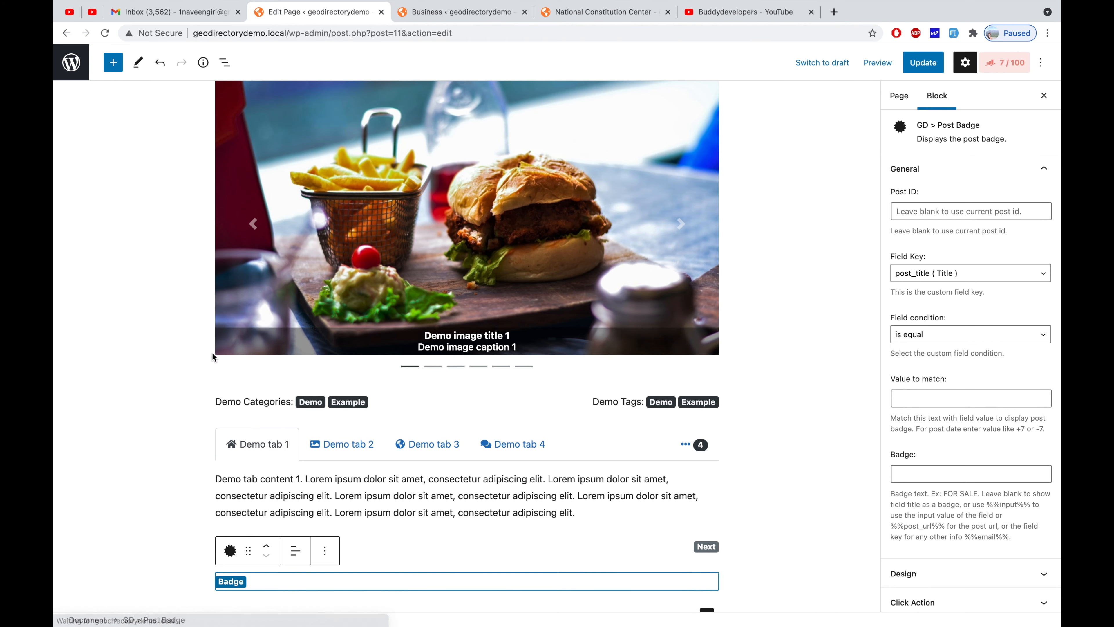
scroll(285, 385, "down", 1)
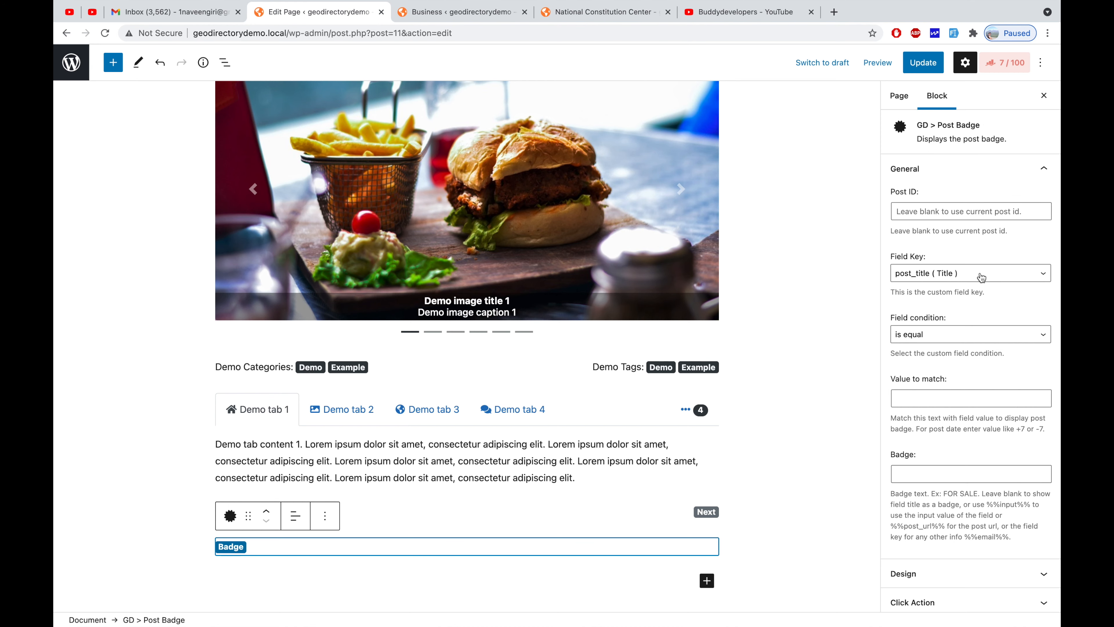
scroll(980, 265, "down", 5)
scroll(980, 266, "up", 4)
scroll(980, 266, "up", 2)
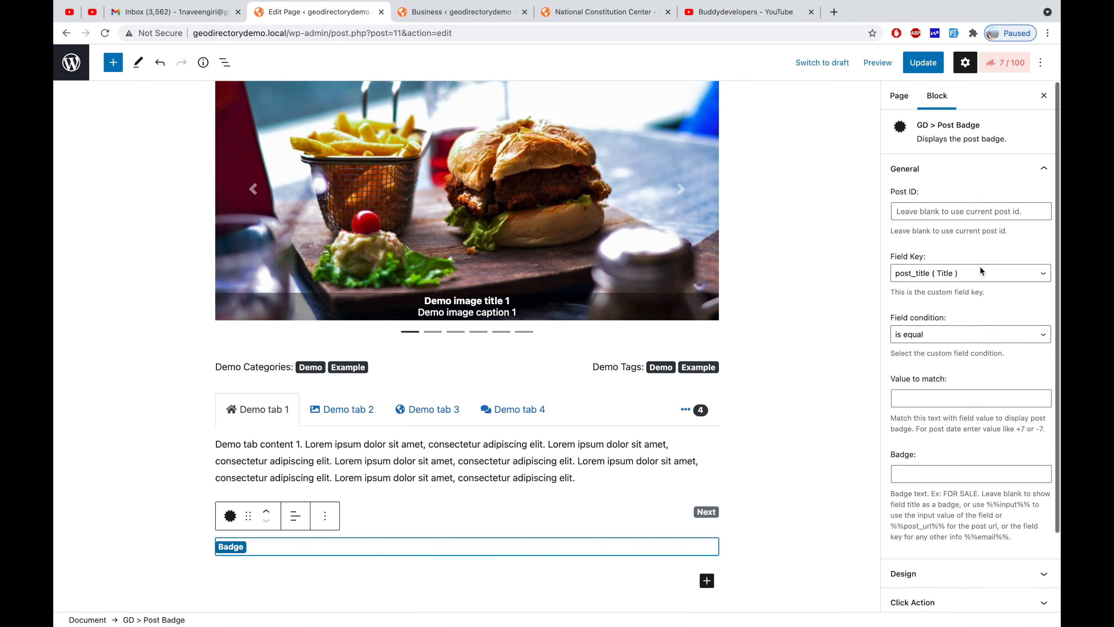
Step: Set the badge's field key to website ( Website ), its condition to is not empty and its badge text to Website
left_click(956, 275)
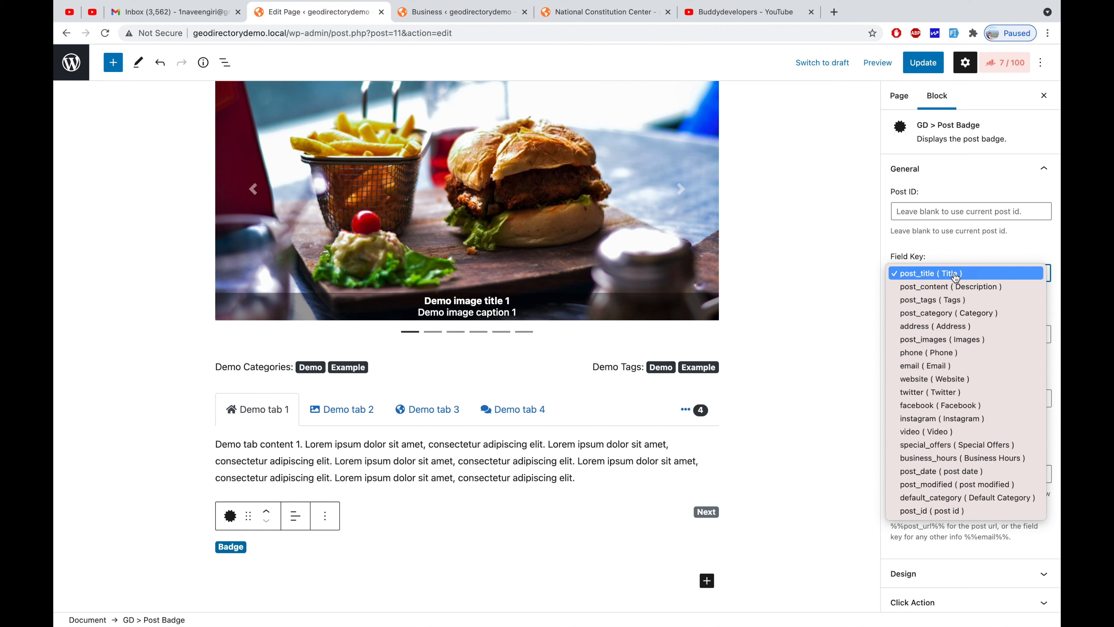
left_click(933, 379)
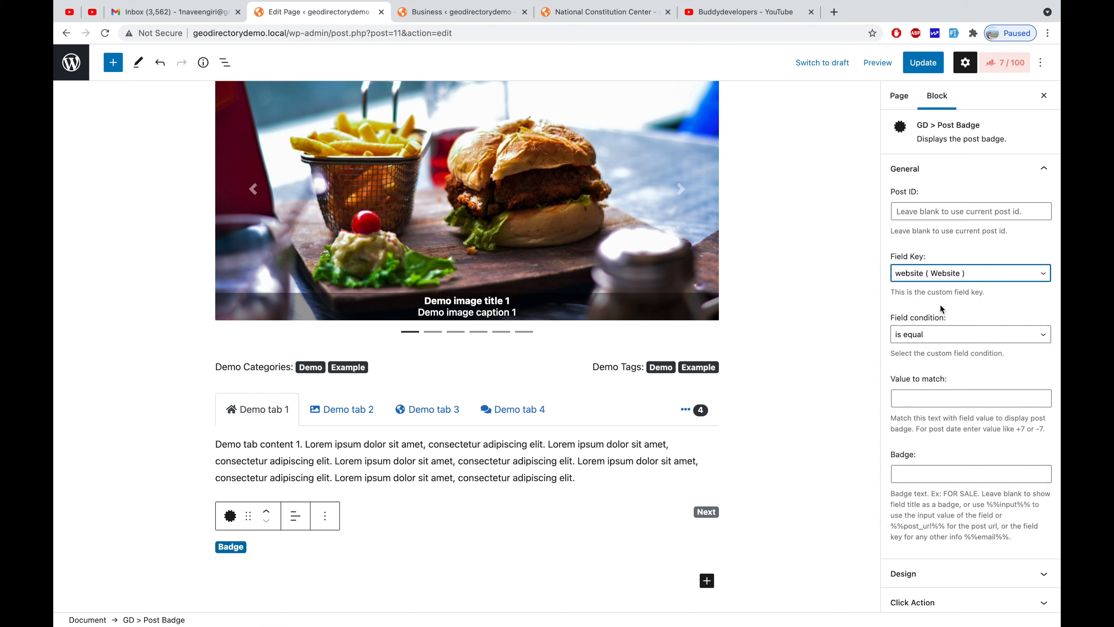
left_click(932, 342)
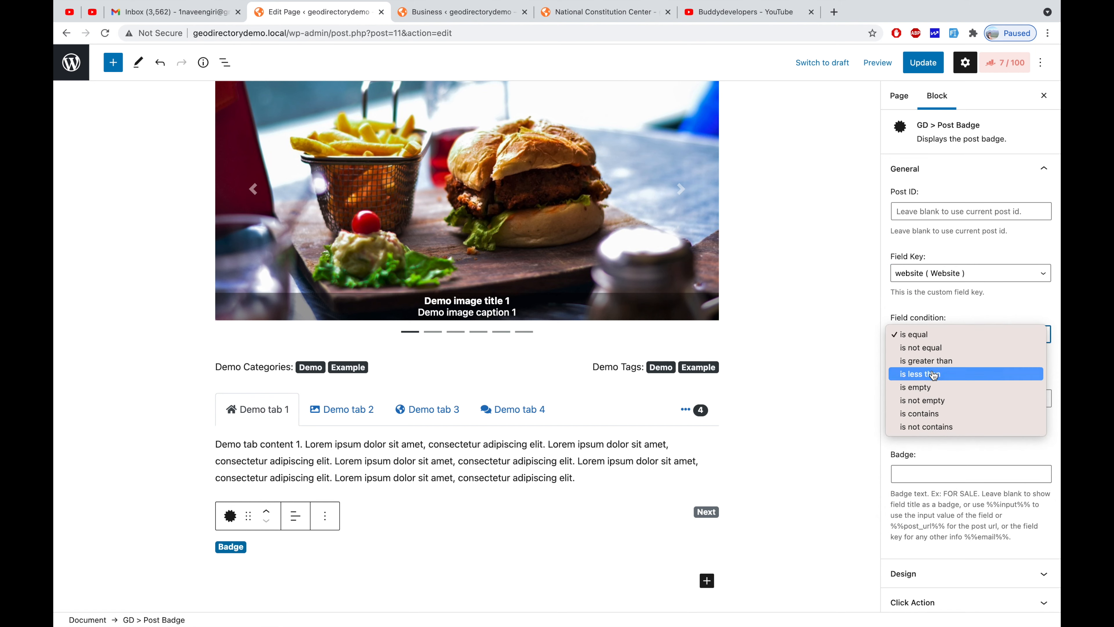
left_click(925, 404)
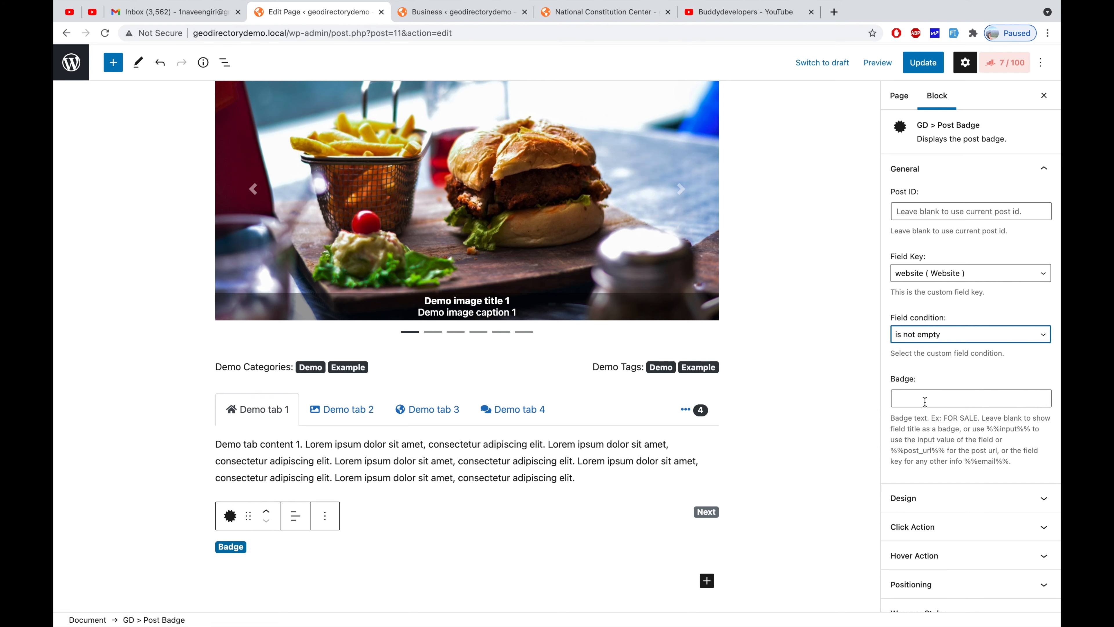
left_click(926, 401)
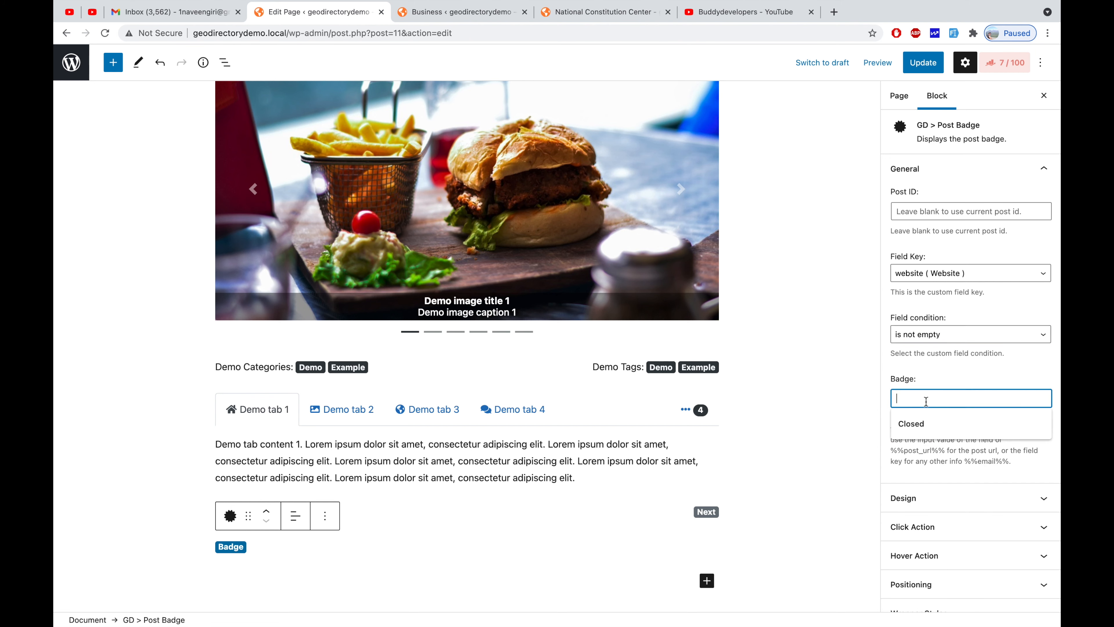
type("Web")
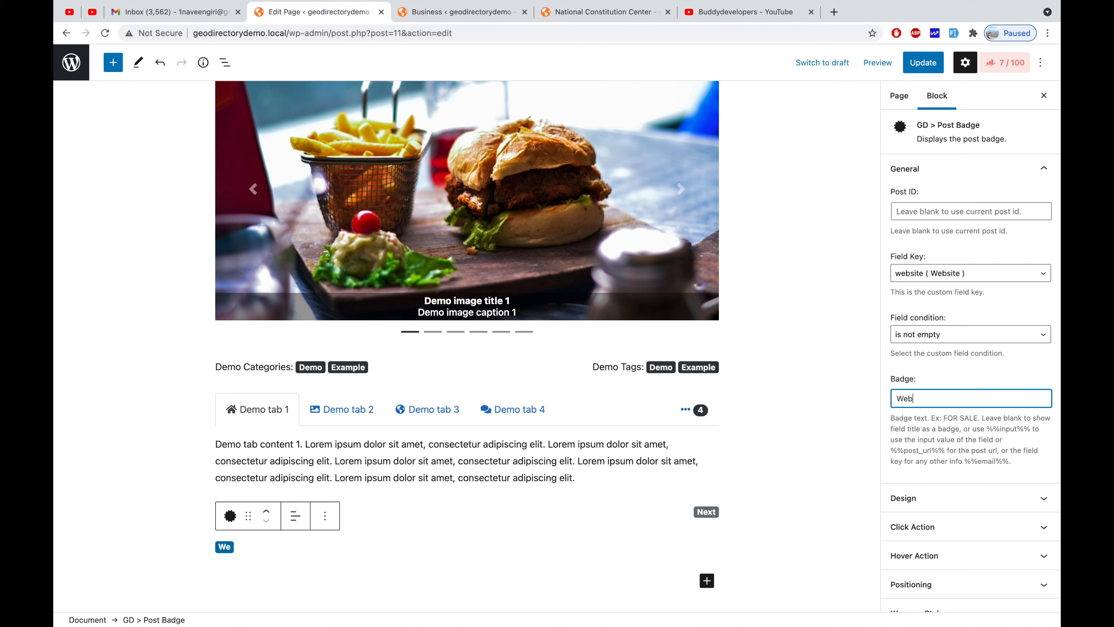
type("Sit")
type("te")
Step: After reviewing the badge's design options, set its click link URL to %%input%% and make the link open in a new window
left_click(921, 498)
scroll(966, 353, "down", 10)
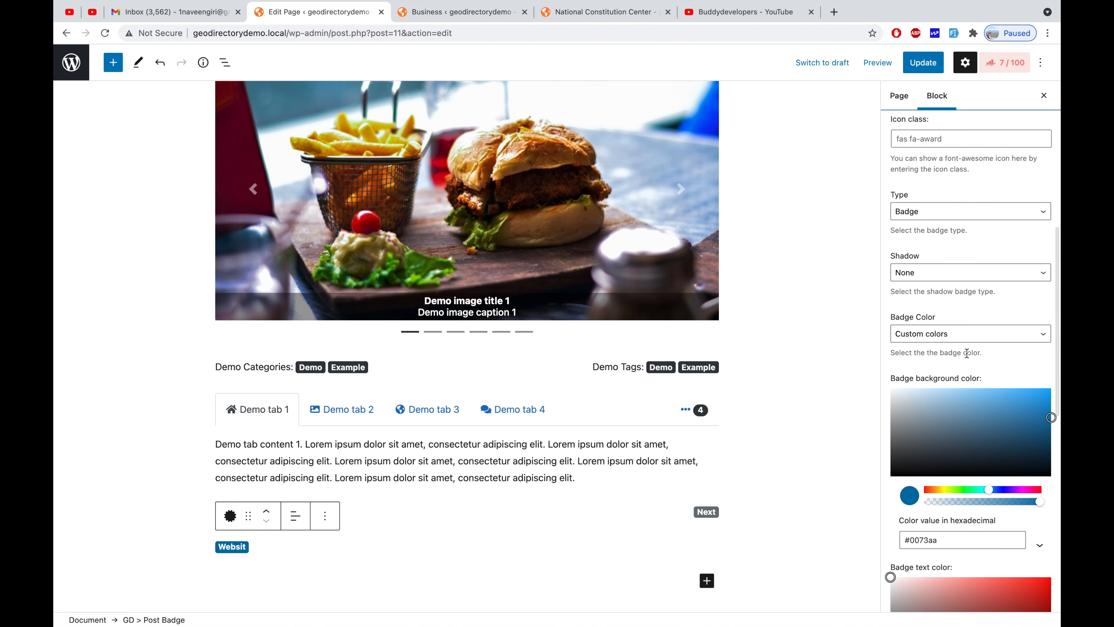
scroll(951, 257, "up", 1)
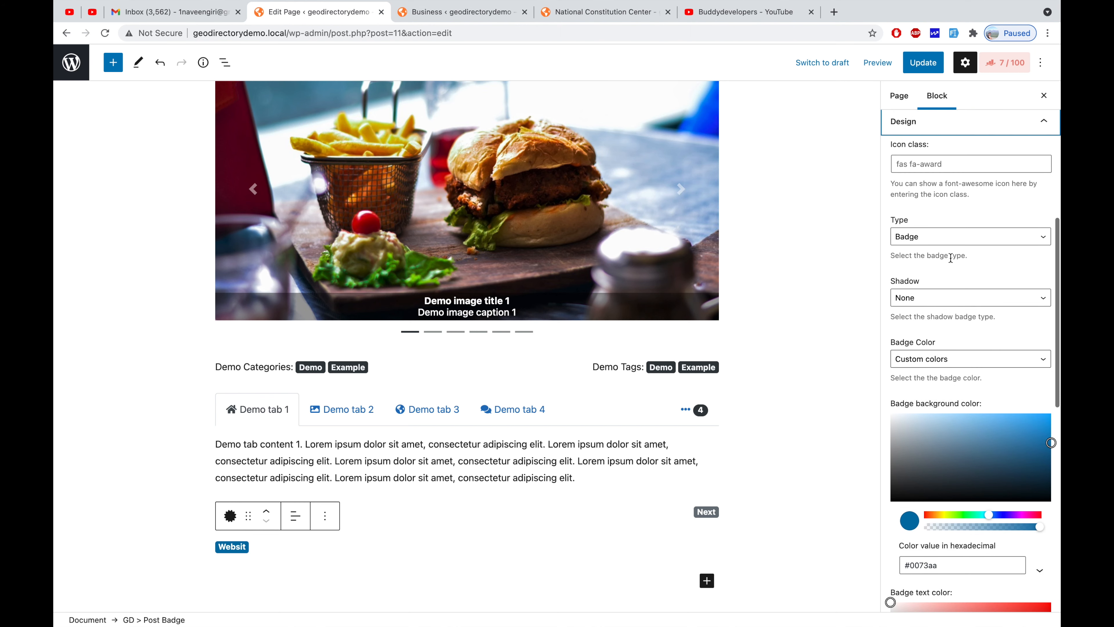
left_click(1034, 128)
left_click(959, 510)
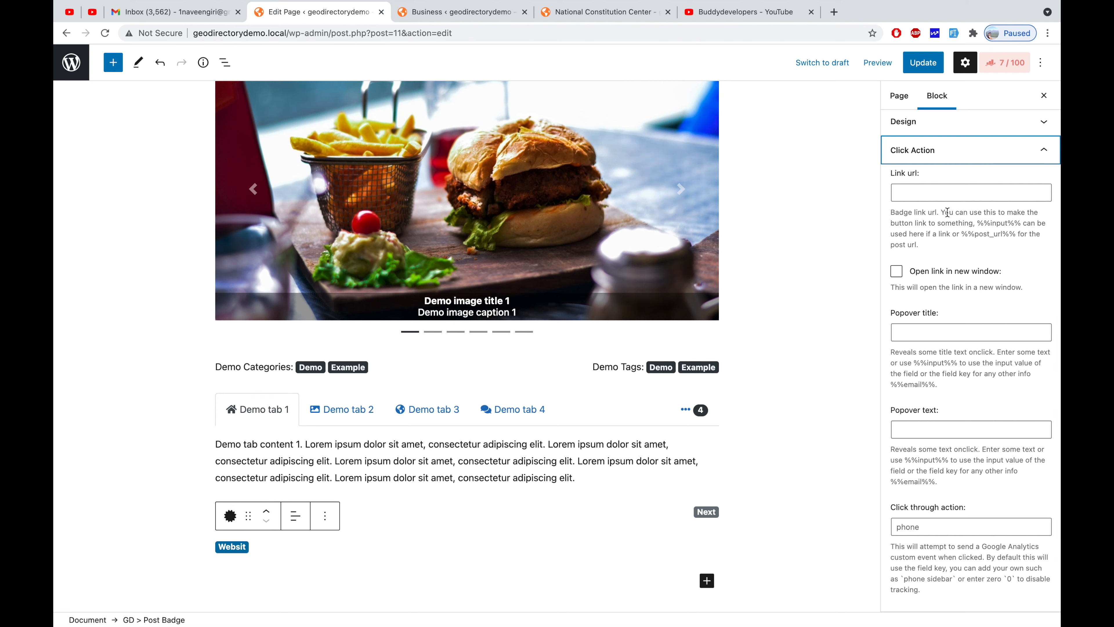
left_click(936, 190)
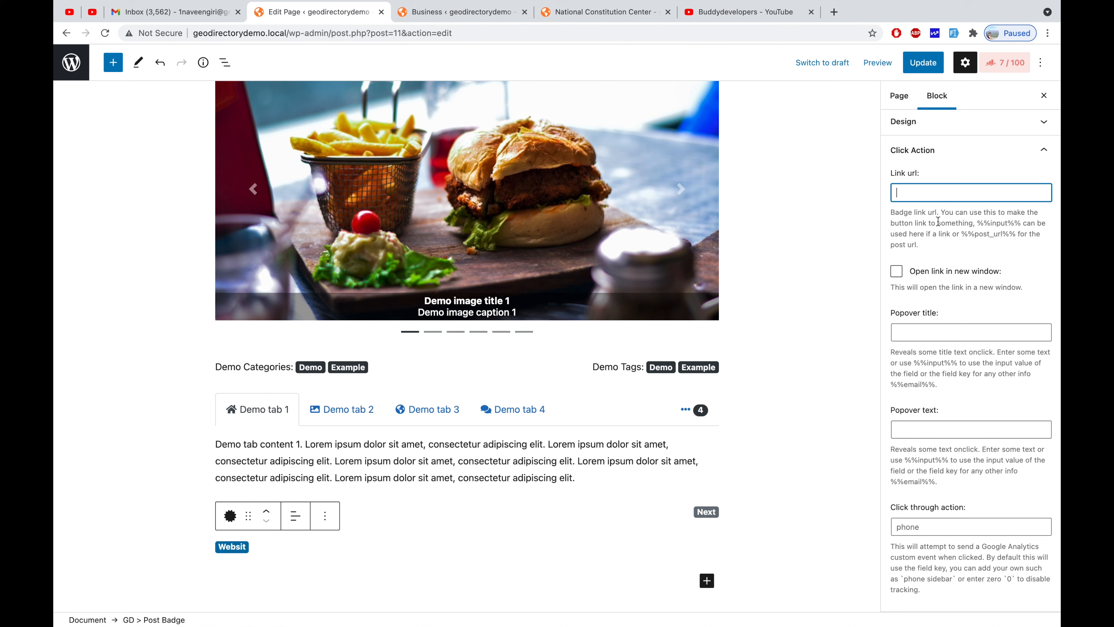
left_click(979, 221)
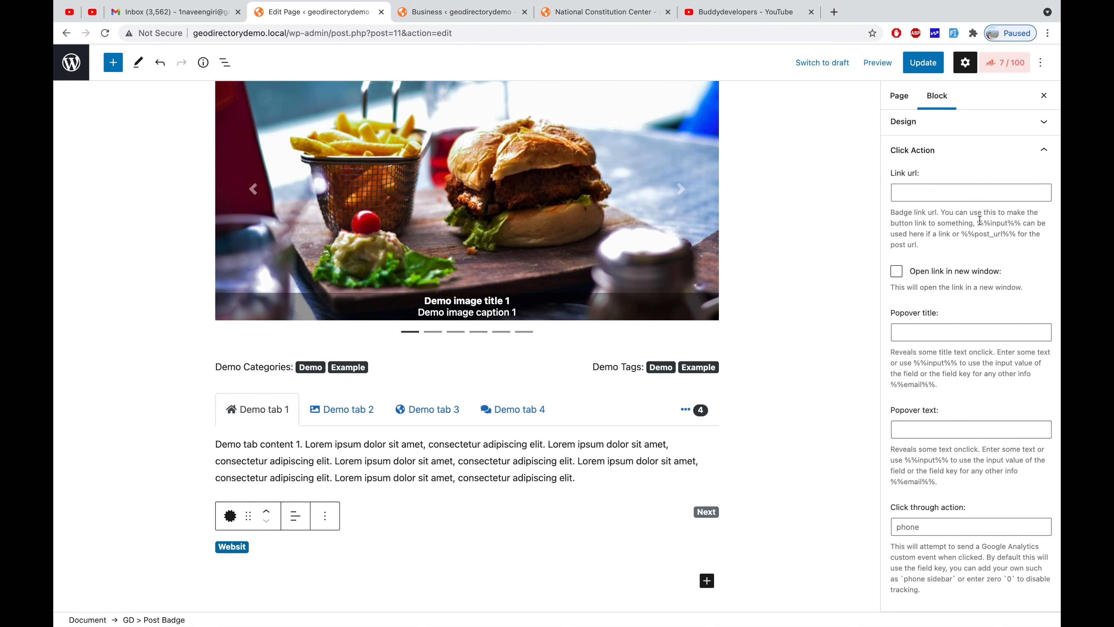
left_click_drag(978, 222, 1022, 225)
key("super+c")
left_click(985, 193)
key("super+v")
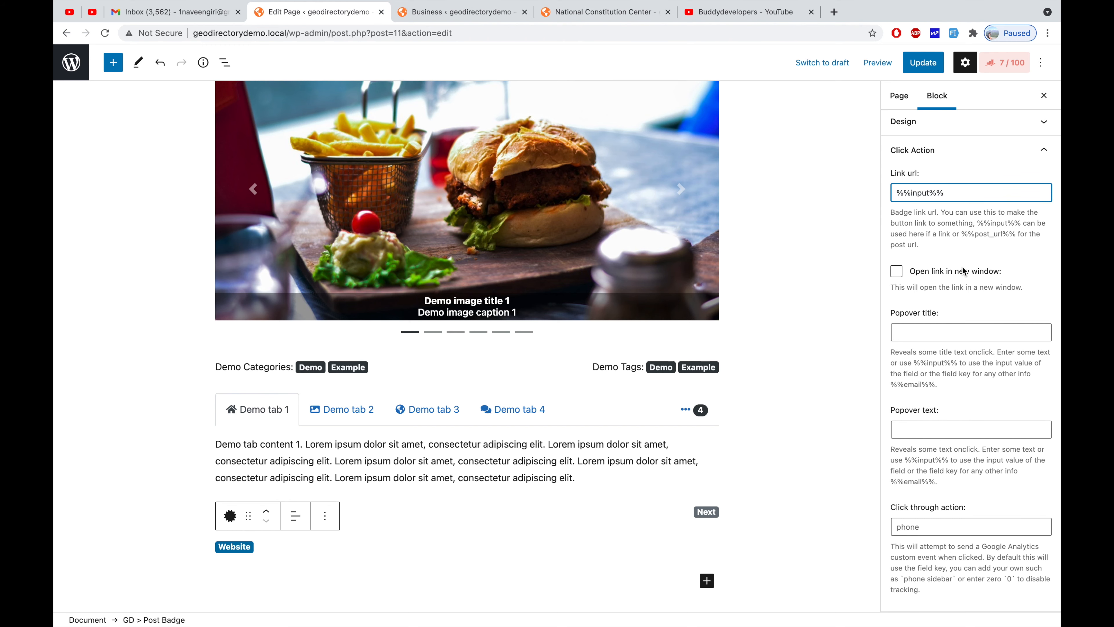
left_click(898, 273)
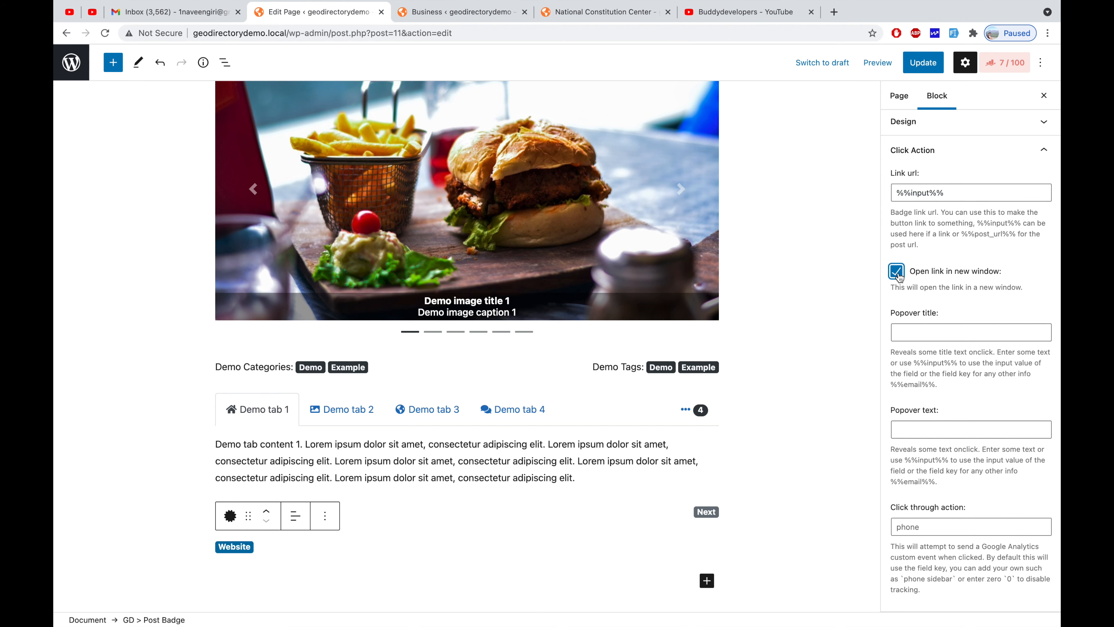
Step: Update the page and test the Website badge link on the reloaded National Constitution Center listing, closing the site it opens
scroll(921, 329, "down", 3)
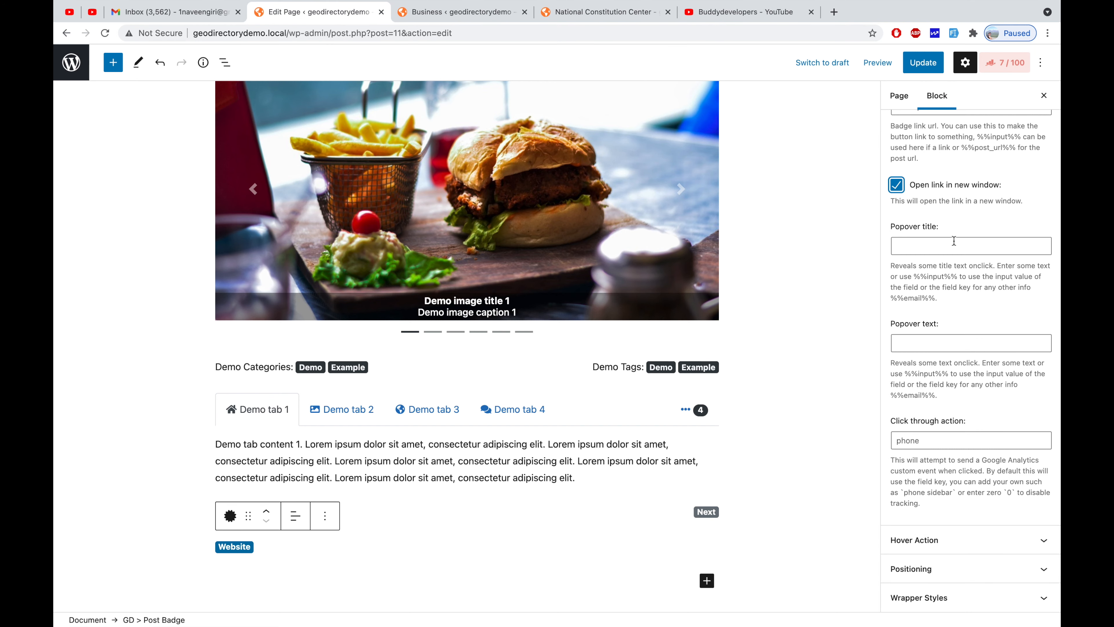
left_click(923, 62)
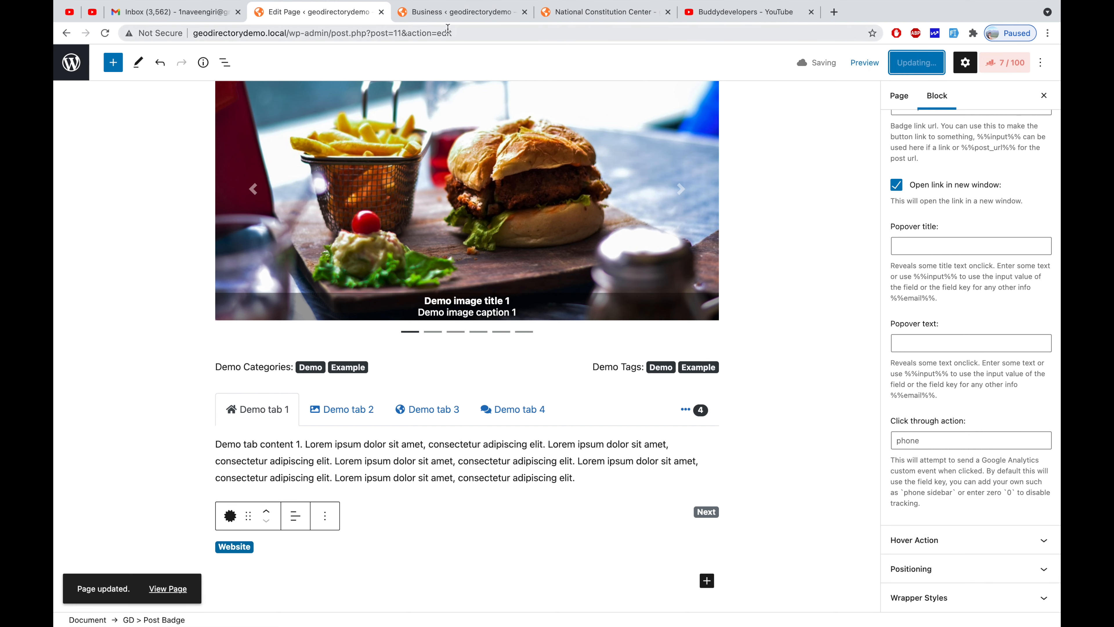
left_click(581, 11)
left_click(563, 29)
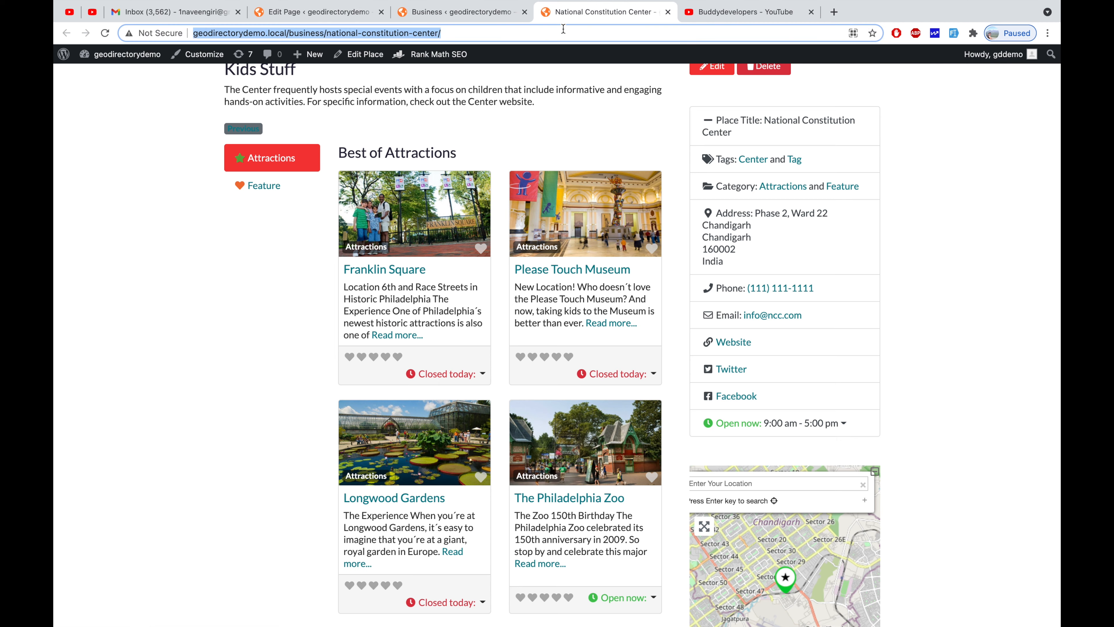
key("Return")
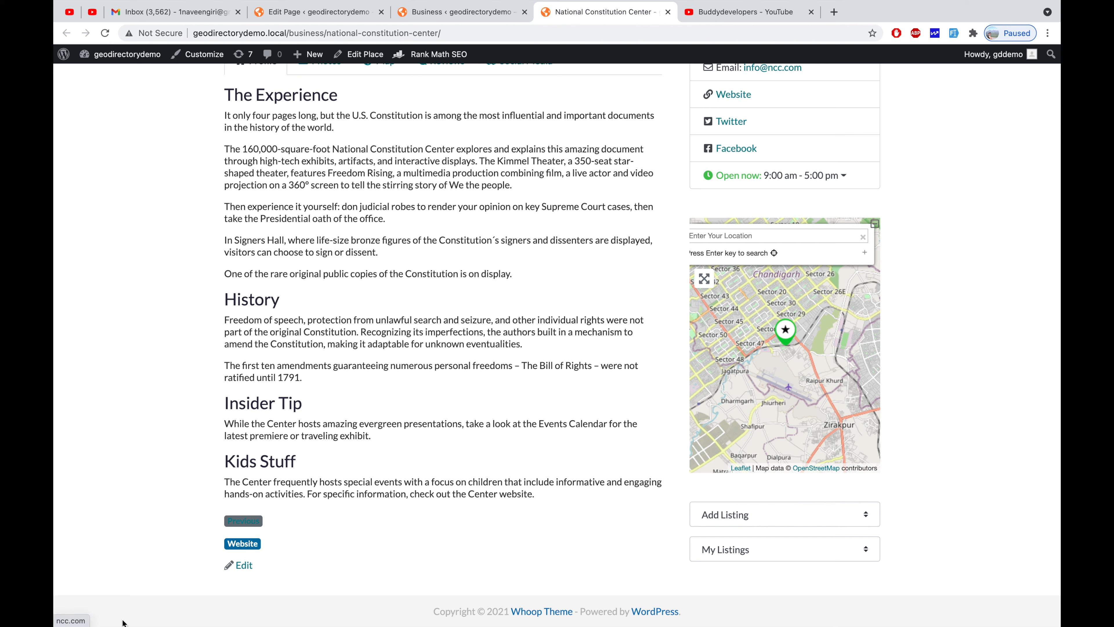
left_click(242, 544)
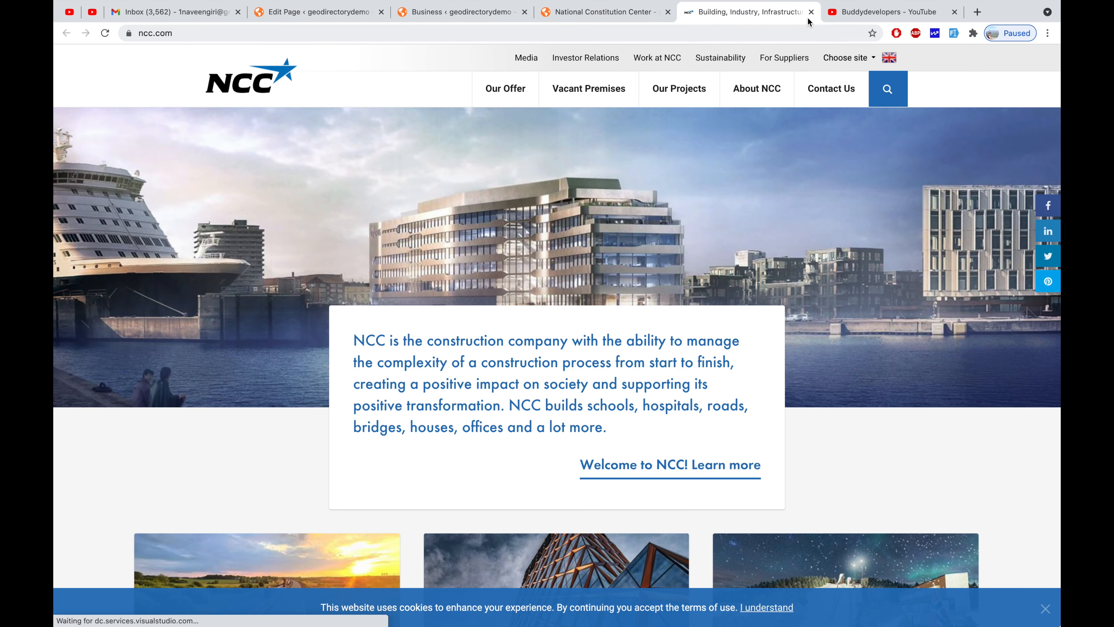
left_click(811, 12)
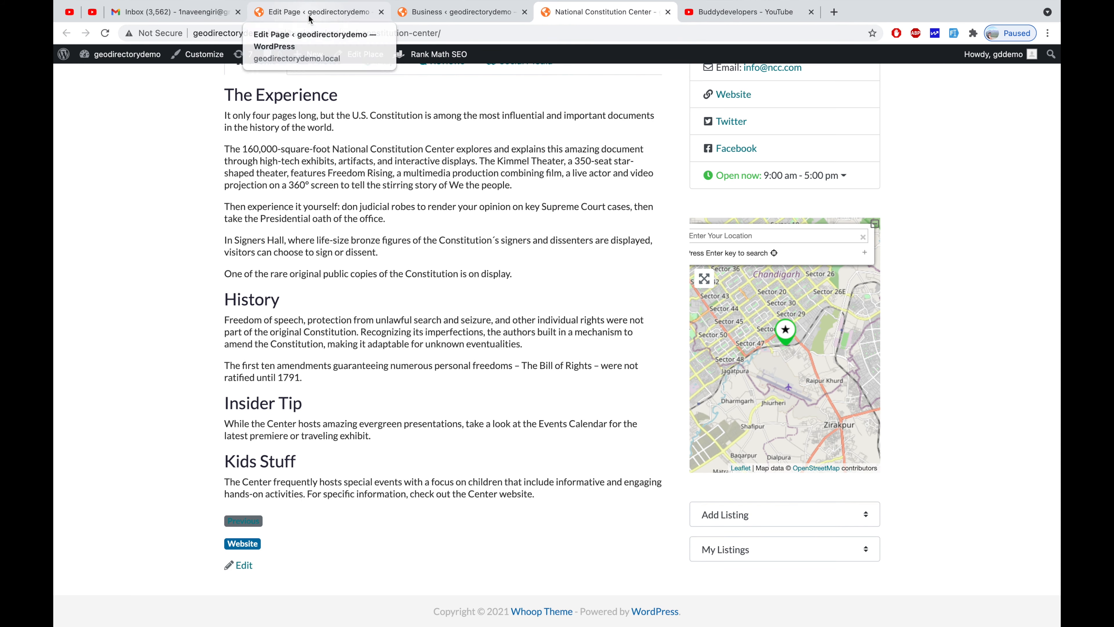
Step: Open the site's Business archive page from the listing and look through the listing cards
scroll(423, 276, "up", 10)
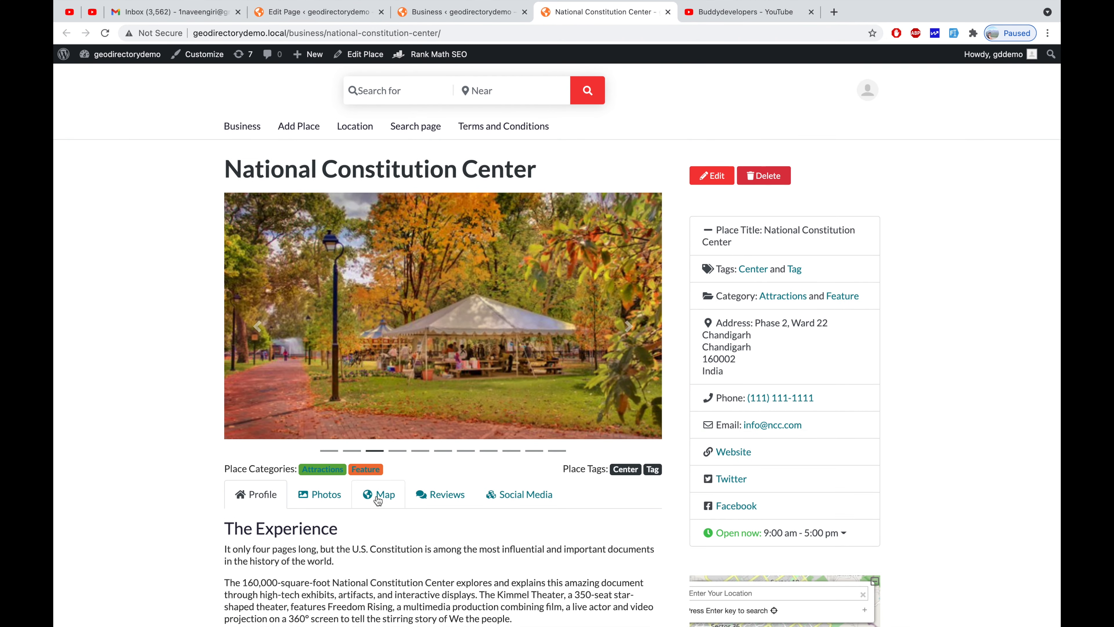
left_click(260, 128)
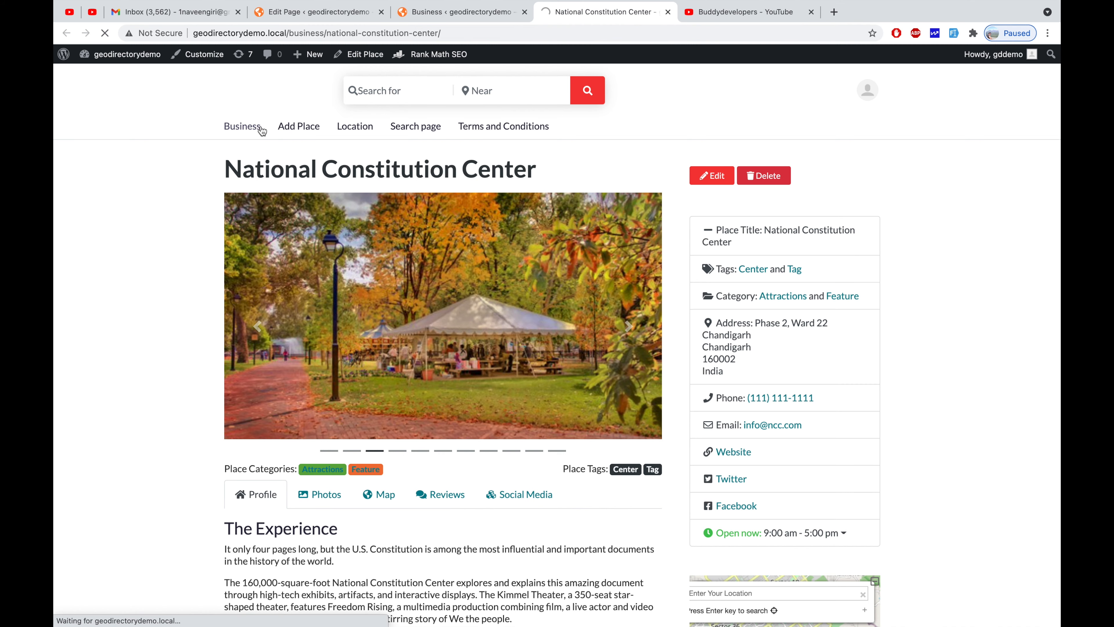
scroll(262, 131, "down", 3)
scroll(262, 130, "down", 10)
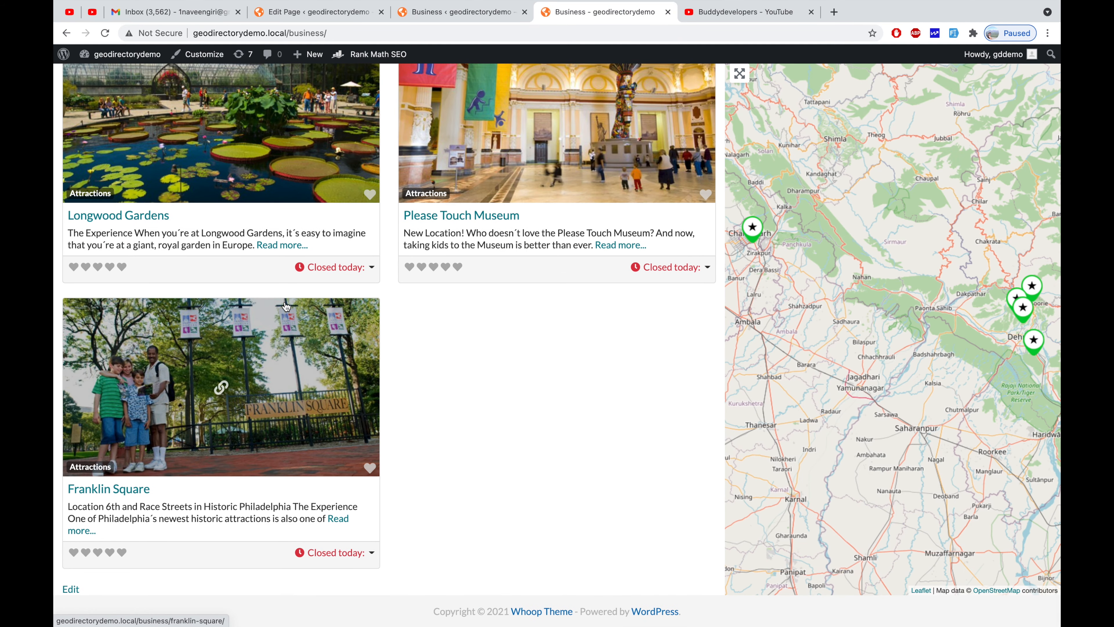
scroll(289, 307, "up", 8)
scroll(294, 310, "up", 4)
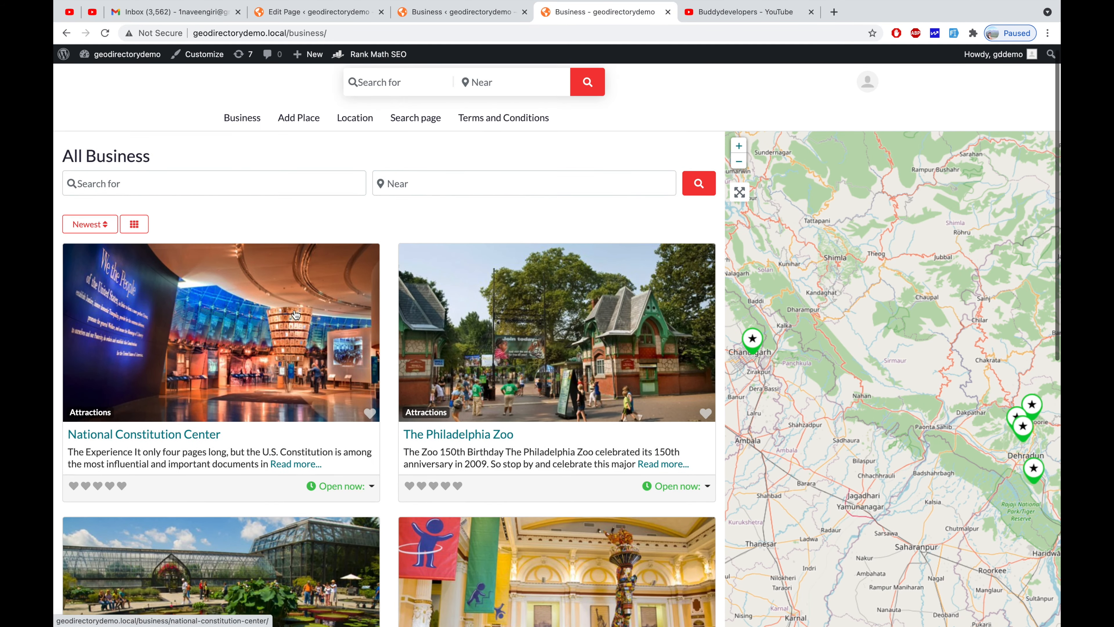
Step: Return to the details template in the page editor and remove the Website Post Badge block
left_click(488, 16)
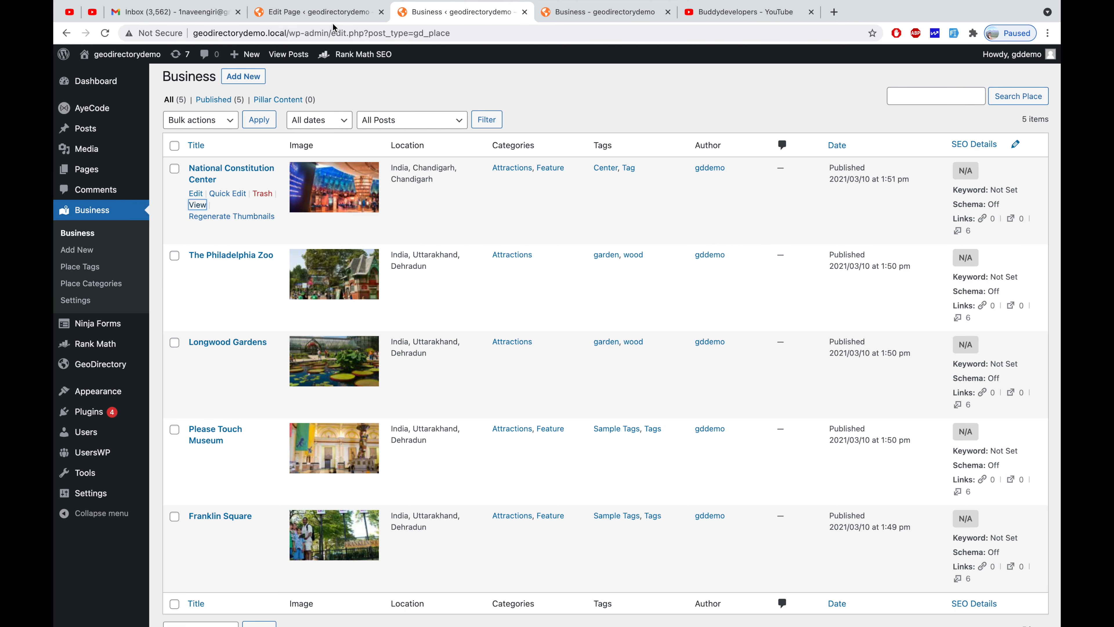
left_click(324, 12)
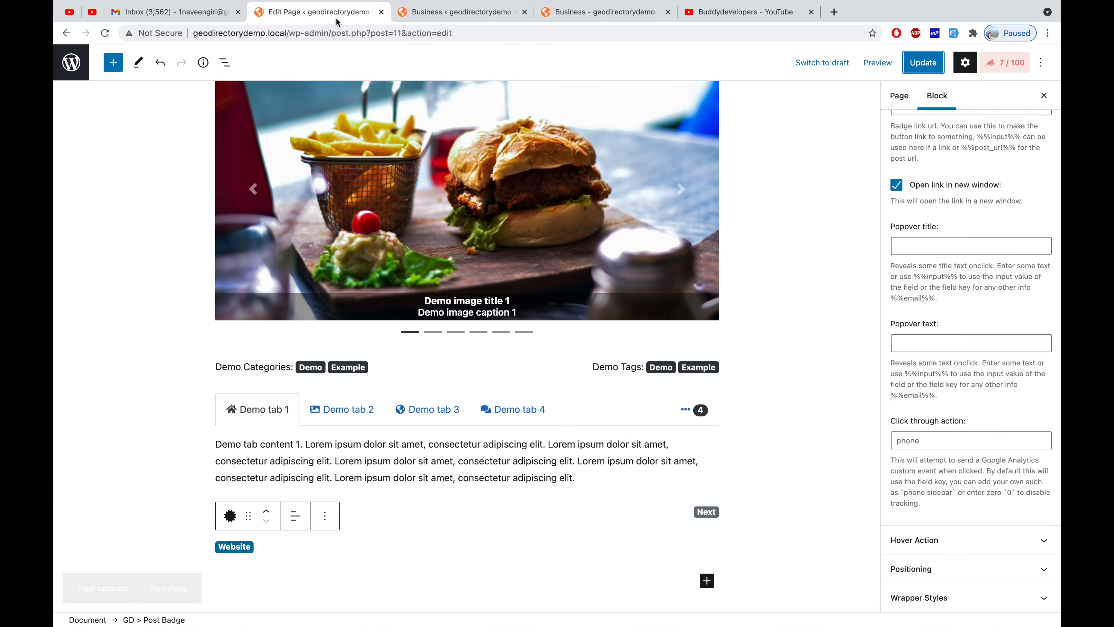
left_click(327, 513)
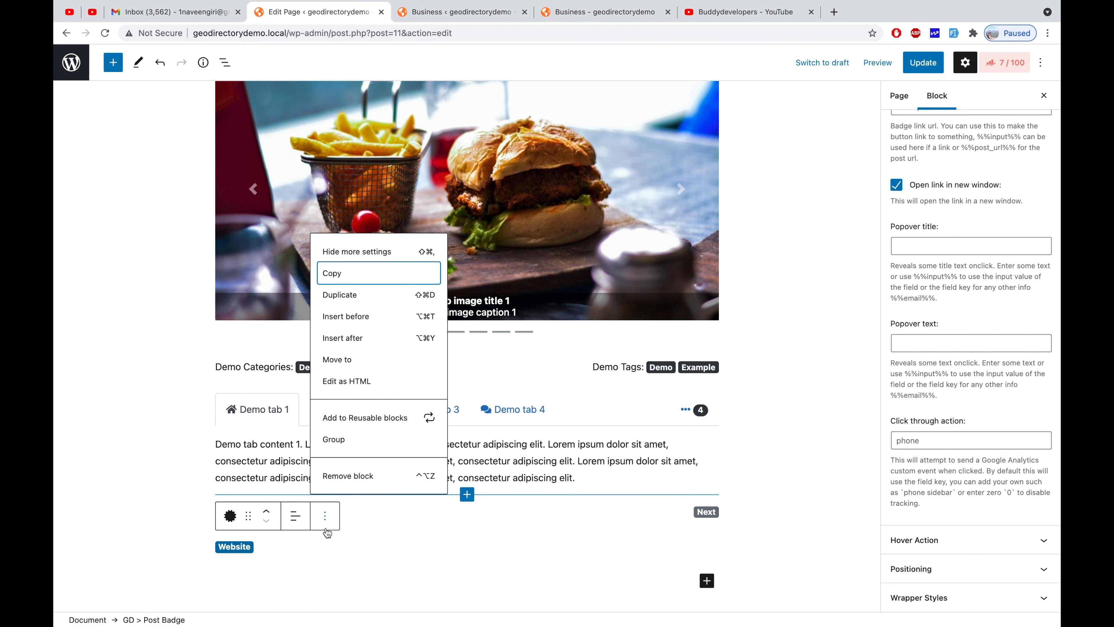
left_click(350, 476)
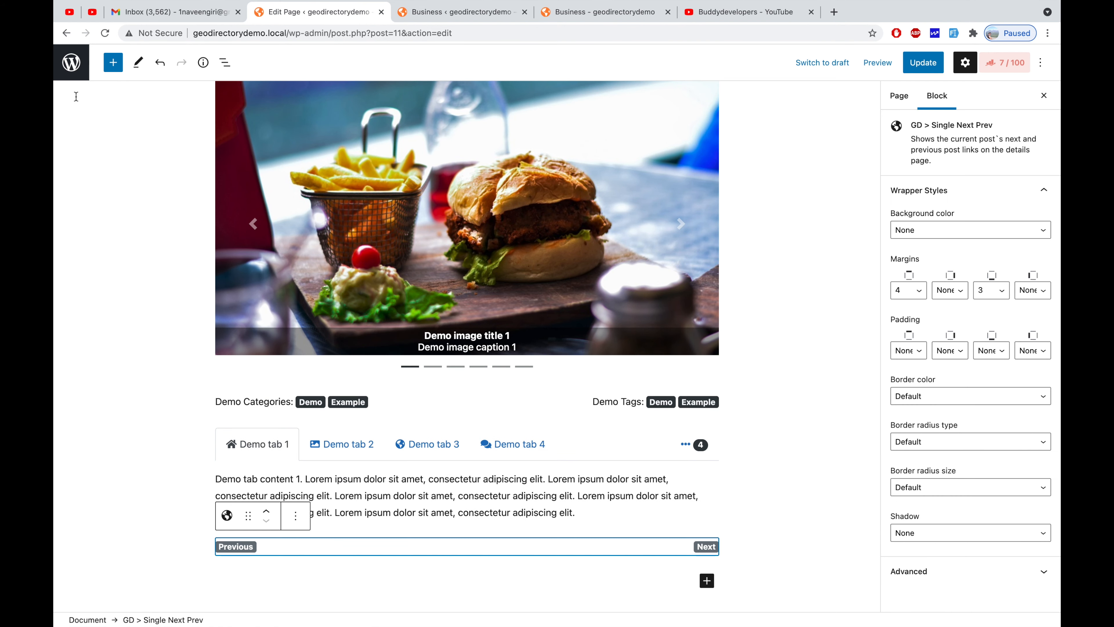
Step: Insert a GD > Post Meta block below the Previous and Next links block
left_click(113, 64)
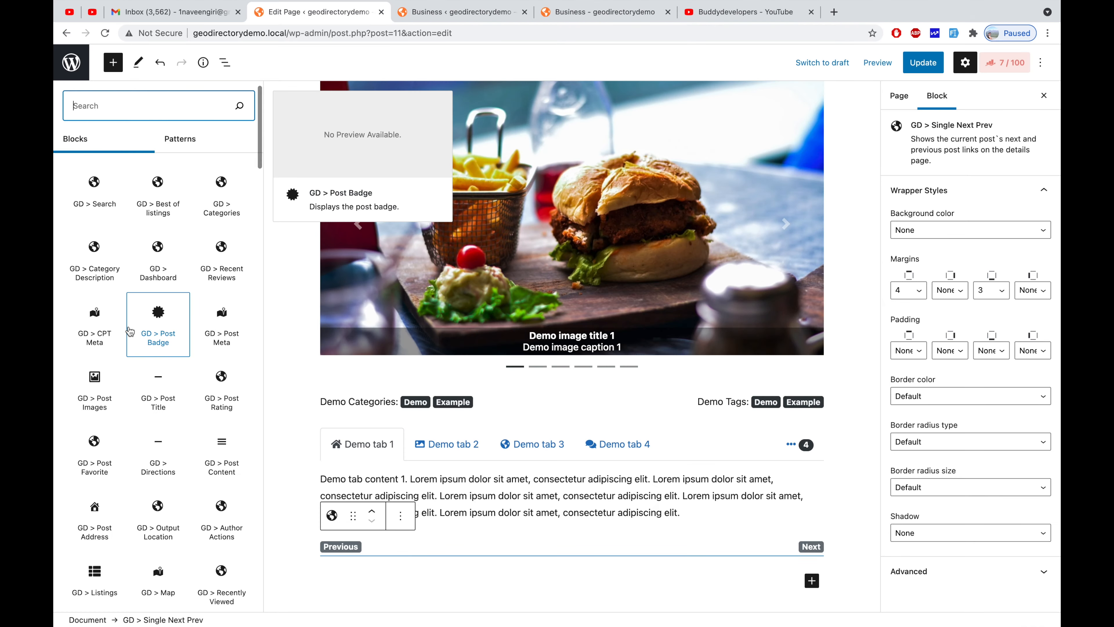
scroll(129, 331, "down", 1)
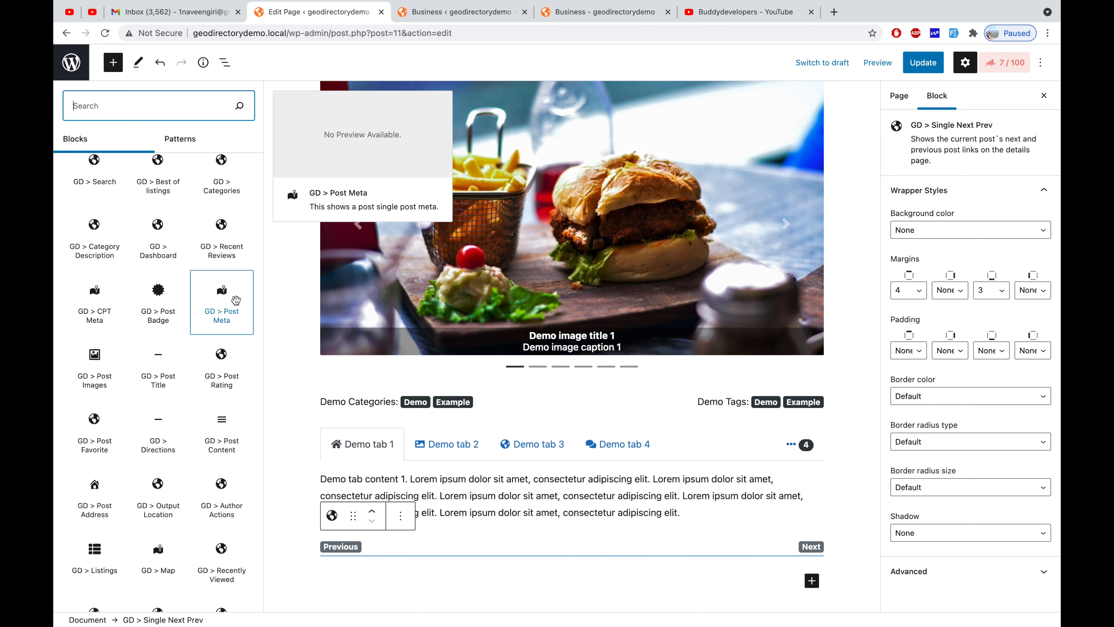
left_click(235, 300)
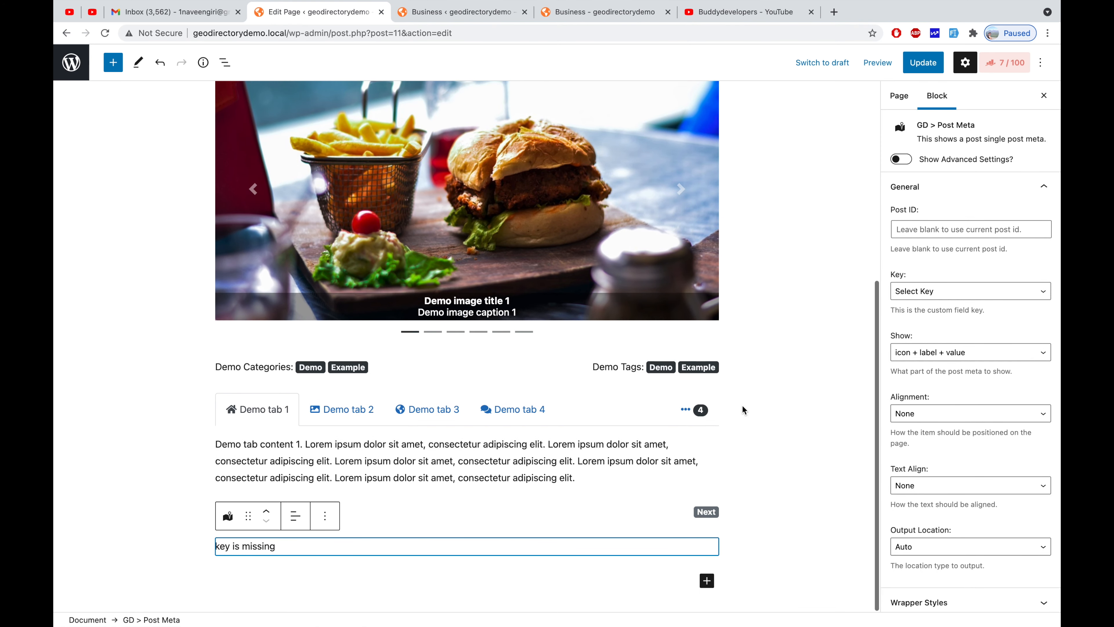
Step: Show the Post Meta block's advanced settings and set its key to website, keeping icon + label + value shown
left_click(901, 159)
scroll(920, 259, "down", 3)
scroll(921, 260, "down", 2)
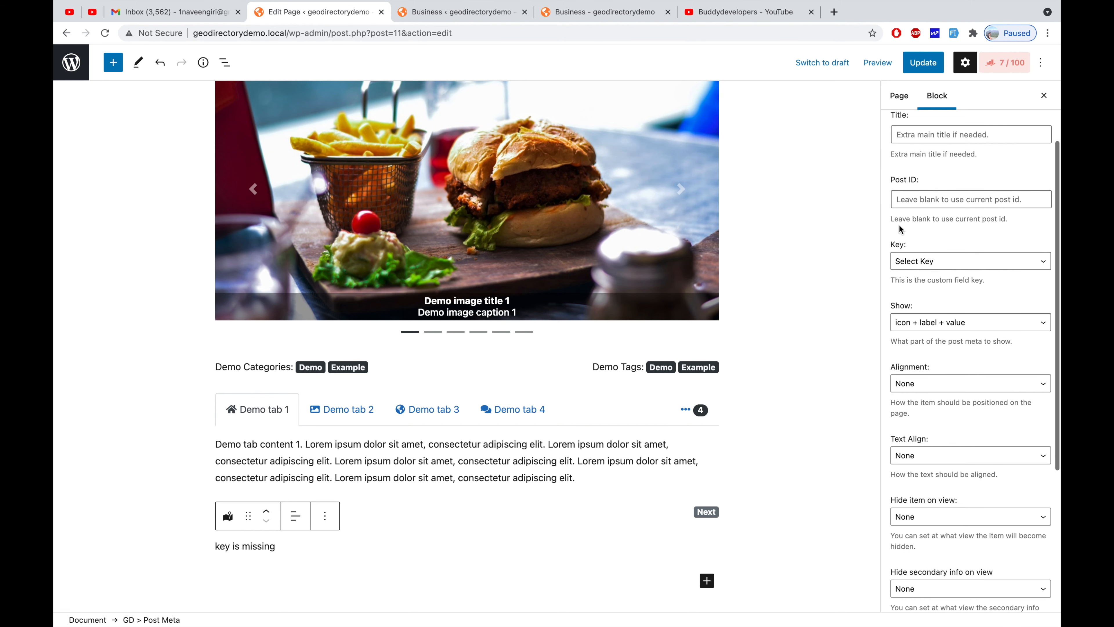
left_click(932, 269)
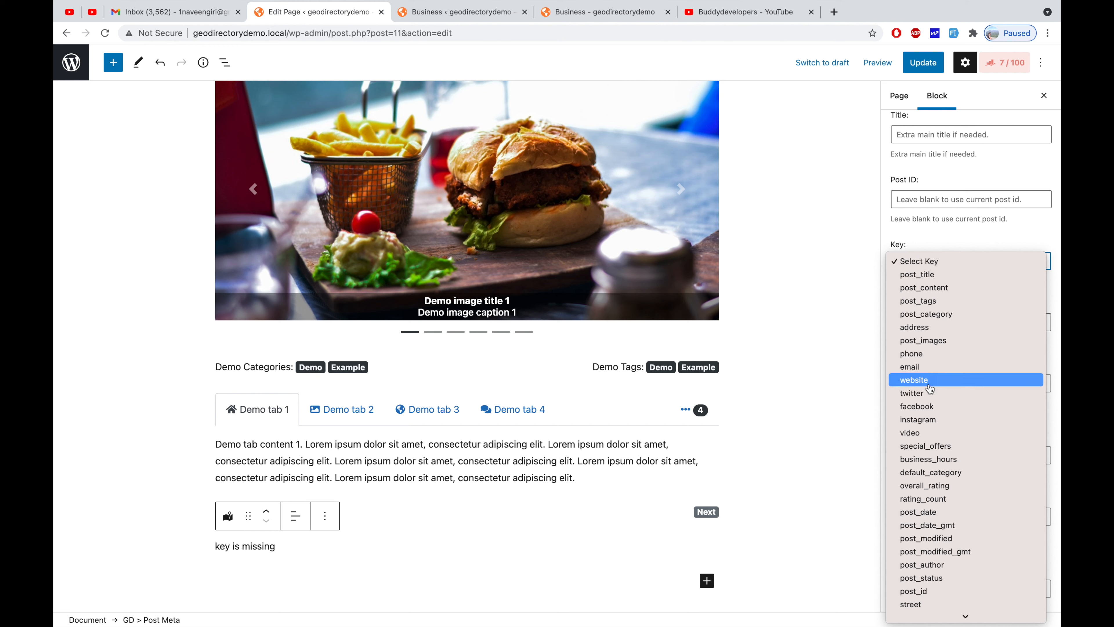
left_click(930, 390)
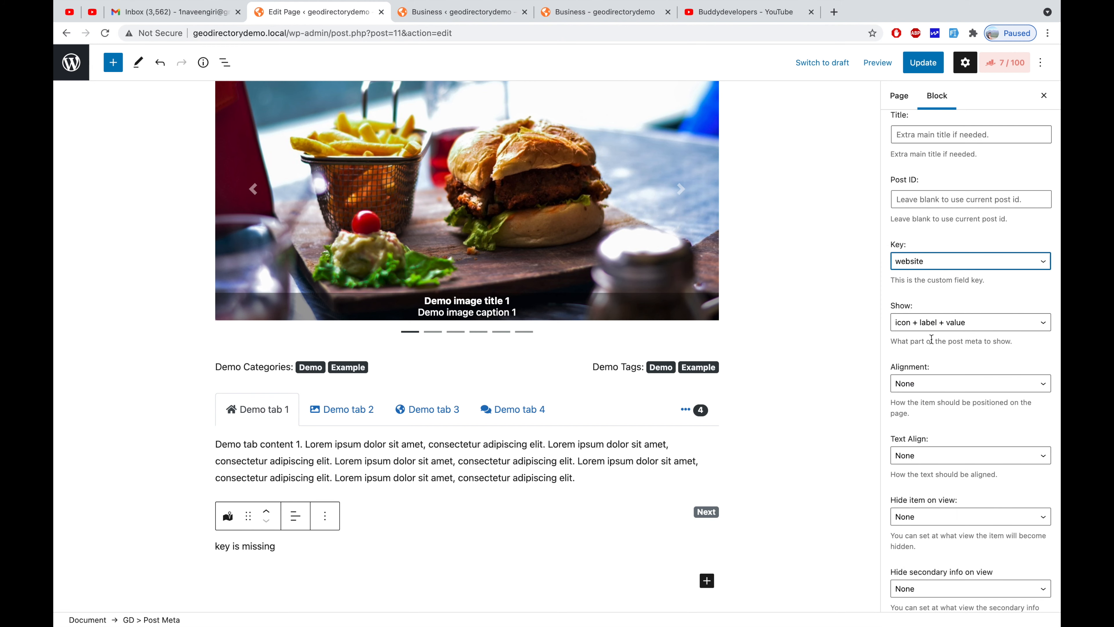
left_click(912, 326)
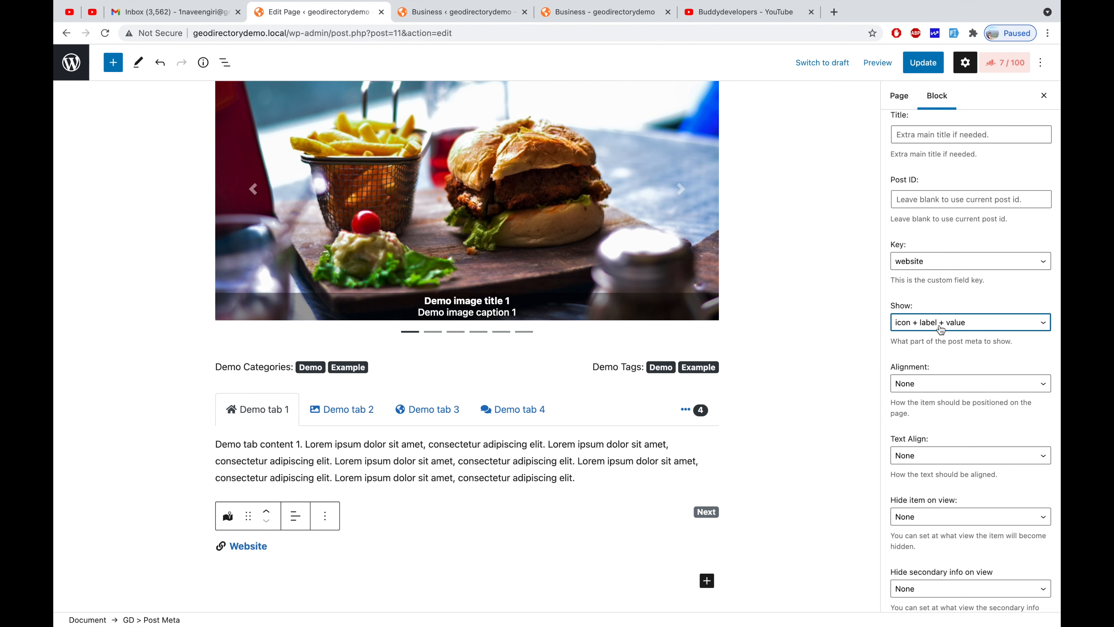
Step: Review the Post Meta block's alignment, visibility, output location and wrapper style options without changing them
scroll(943, 325, "down", 5)
left_click(975, 255)
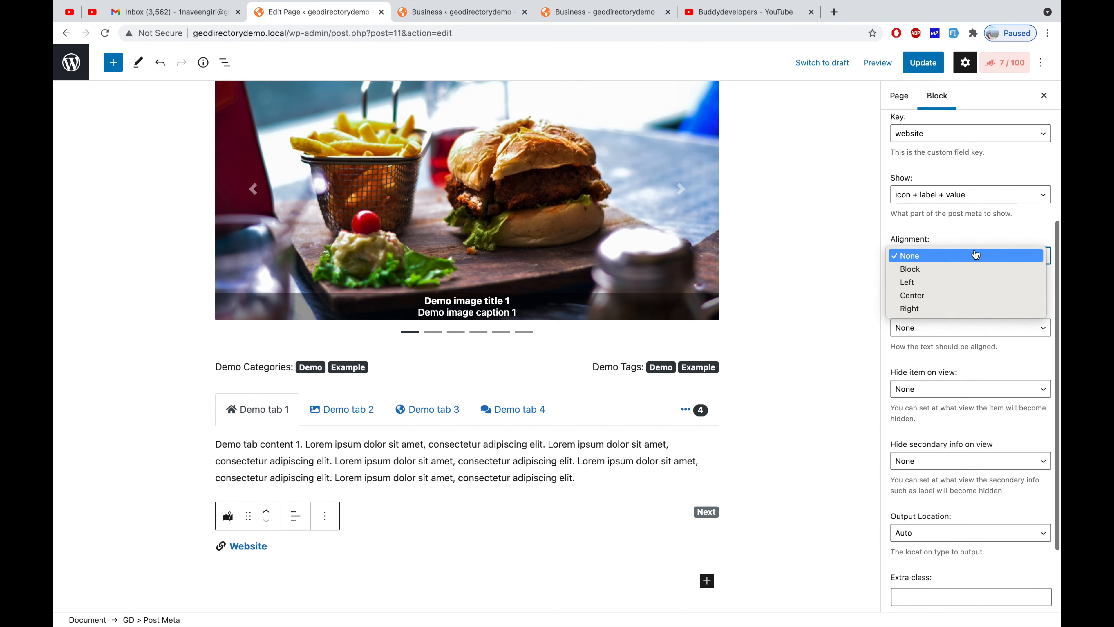
left_click(976, 256)
scroll(913, 367, "down", 3)
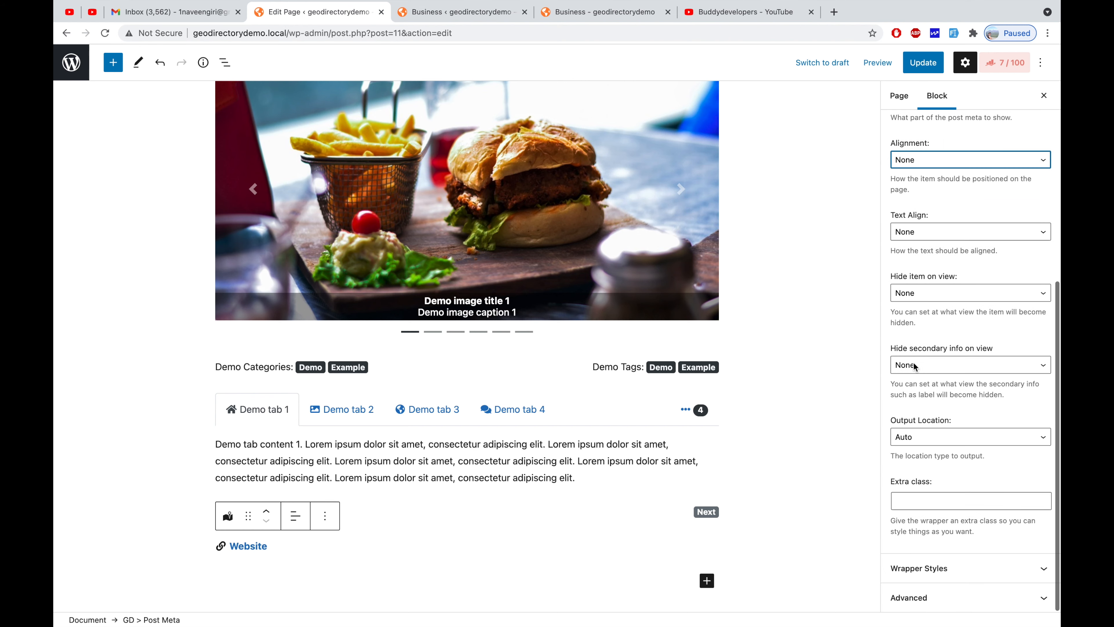
left_click(975, 444)
left_click(989, 415)
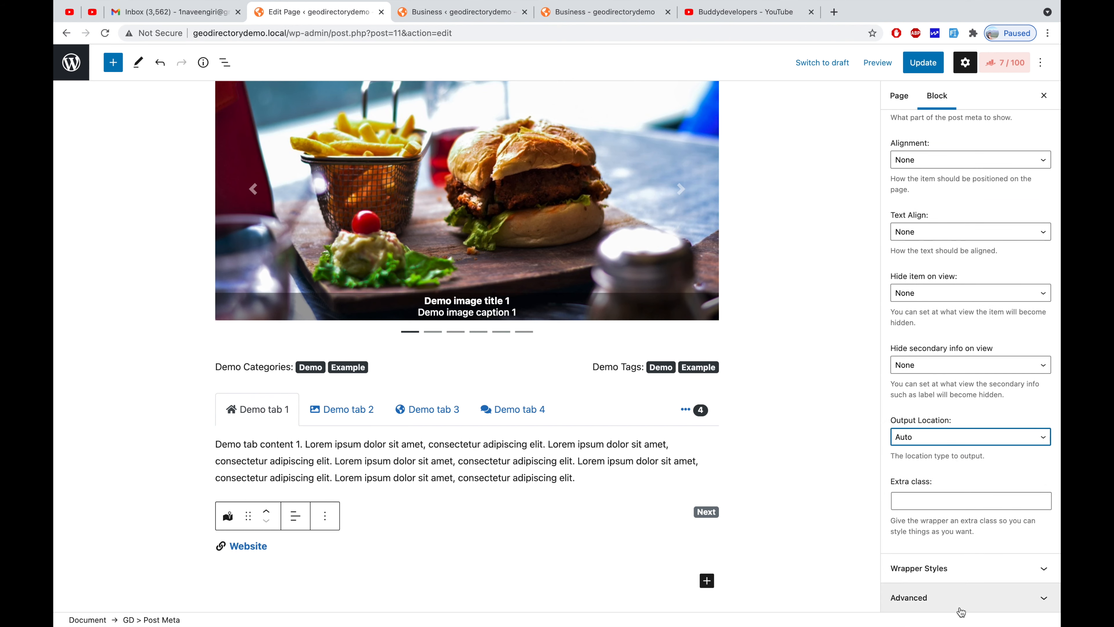
left_click(978, 568)
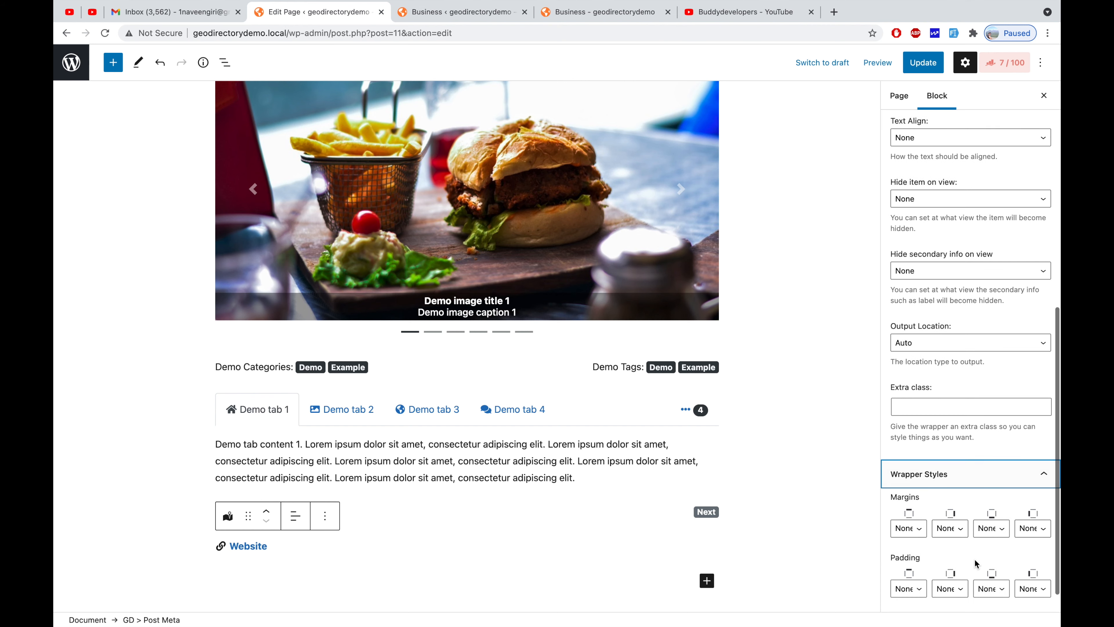
left_click(984, 486)
Step: Update the page and open the National Constitution Center listing to check the Website meta link below the content
left_click(920, 62)
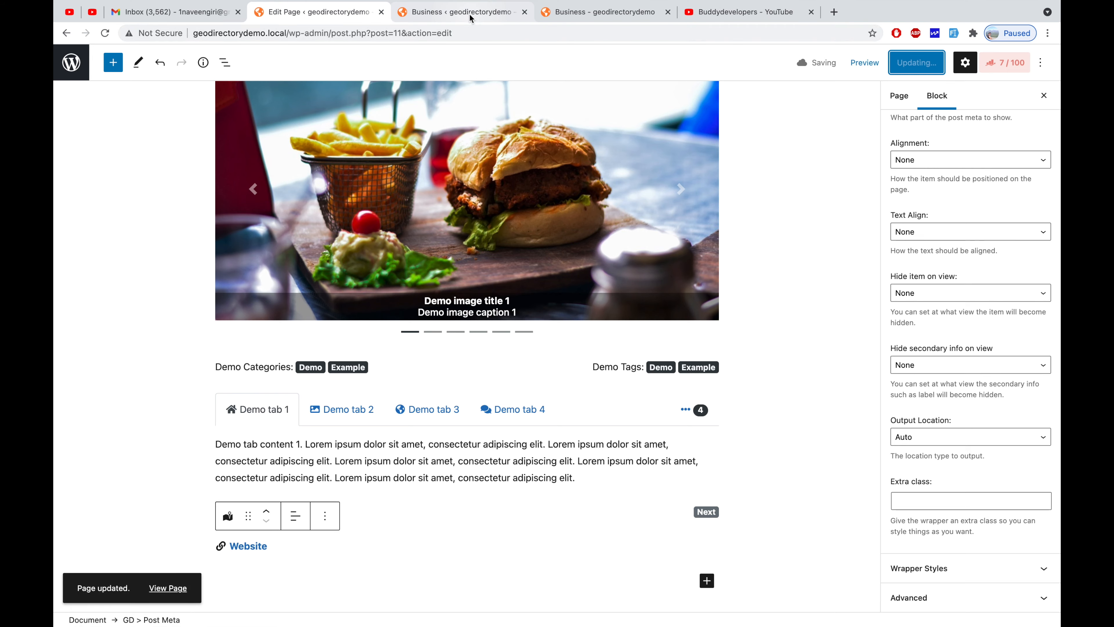
left_click(488, 18)
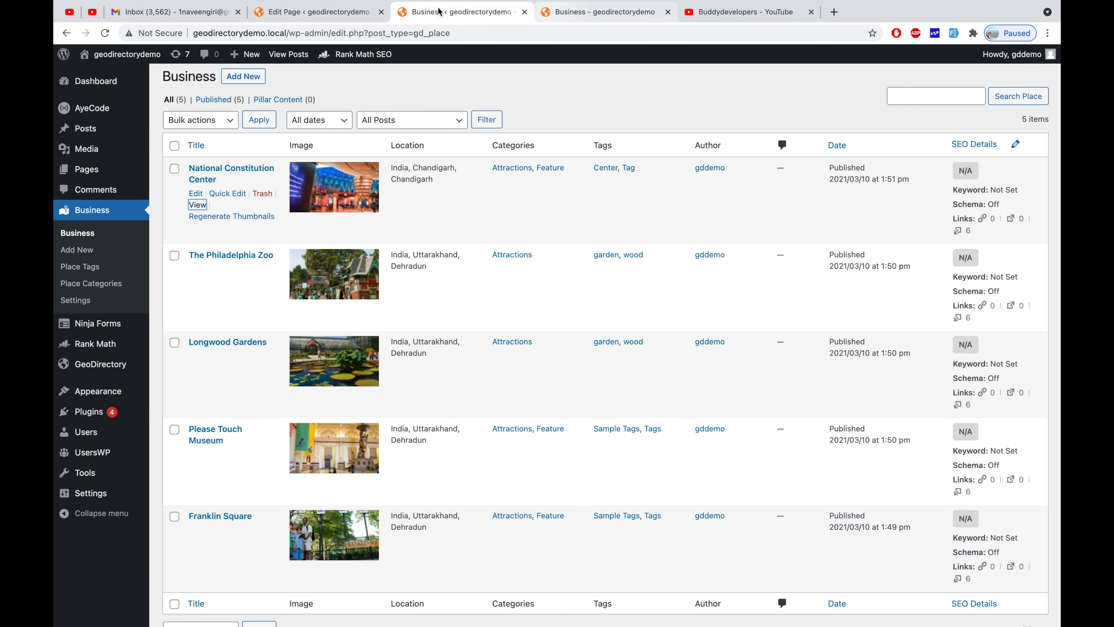
left_click(543, 14)
left_click(186, 293)
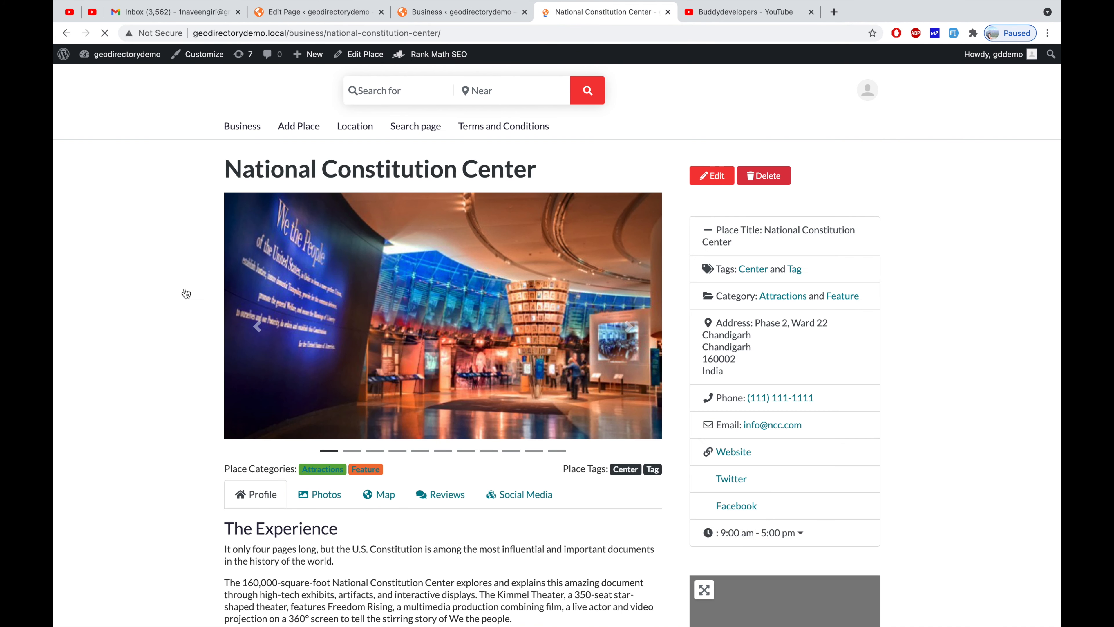
scroll(185, 281, "down", 10)
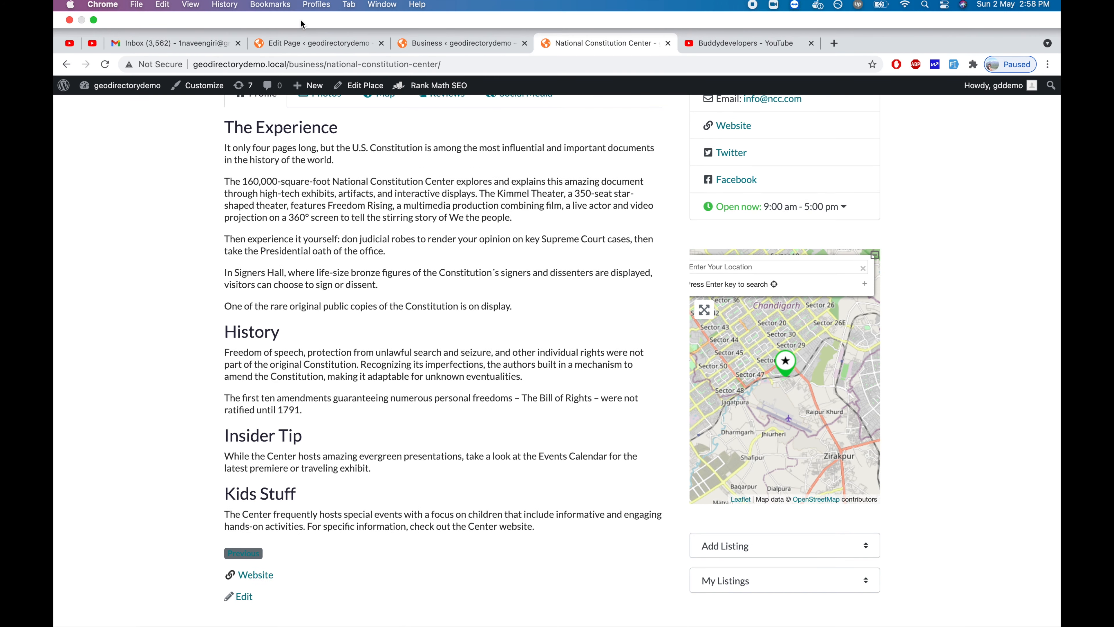
Step: Return to the page editor and remove the Post Meta block from the template
left_click(286, 44)
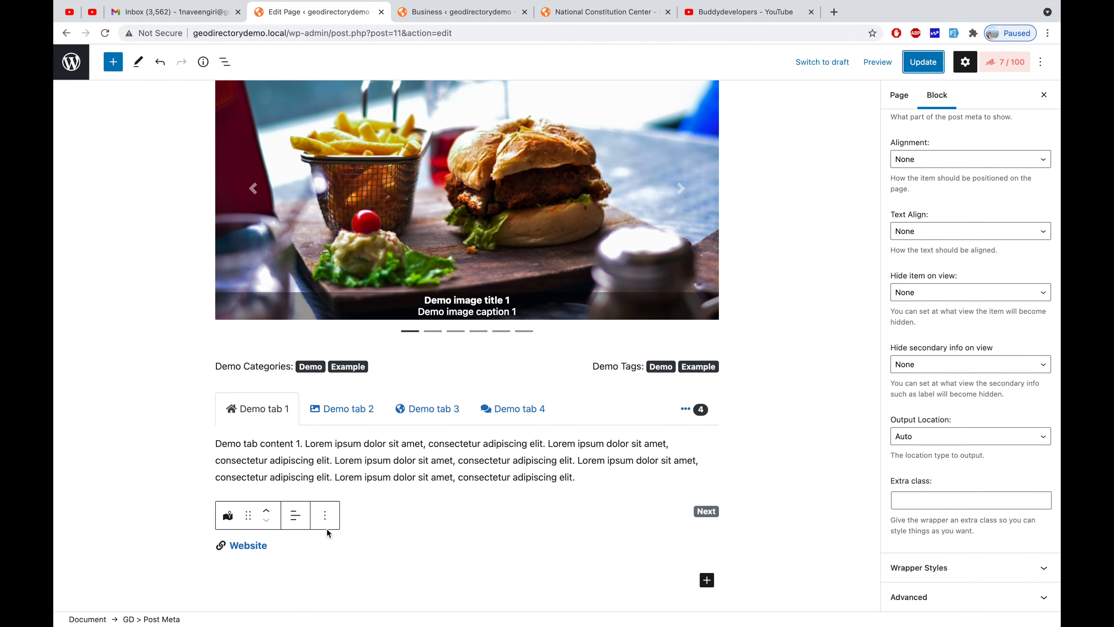
left_click(326, 517)
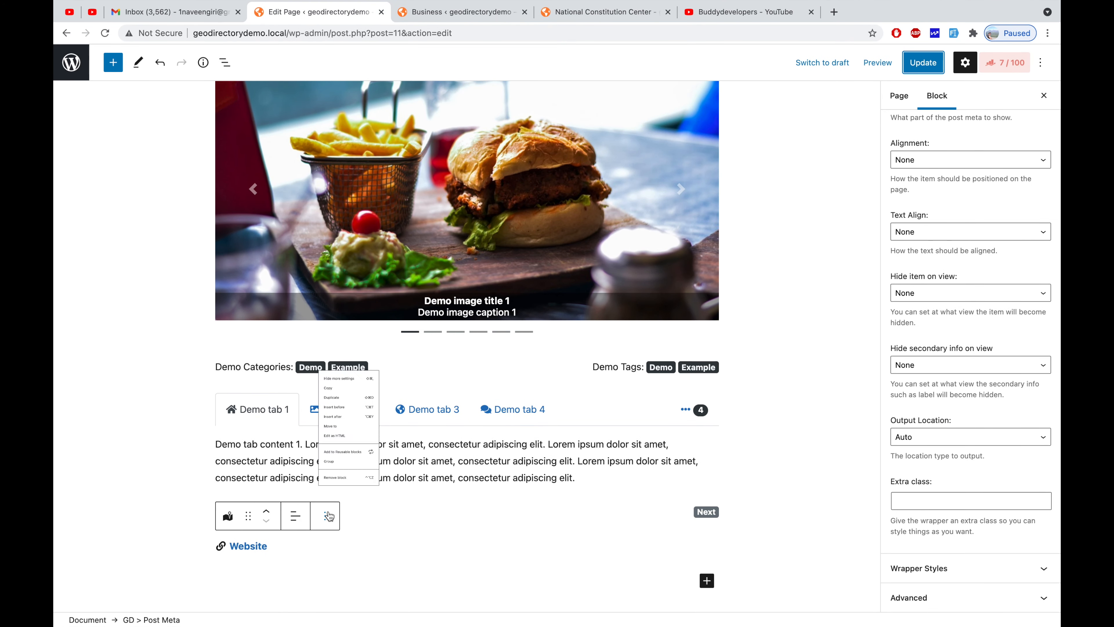
left_click(362, 475)
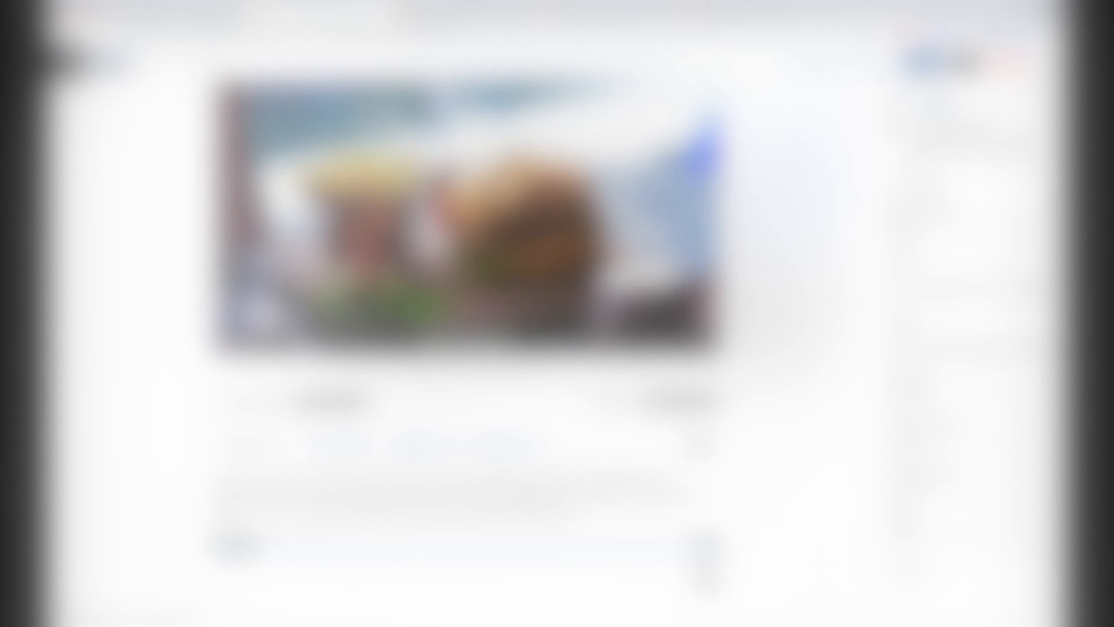
Step: Look through the available GeoDirectory blocks and insert a GD > Directions block below the Previous and Next links
left_click(114, 63)
mouse_move(101, 372)
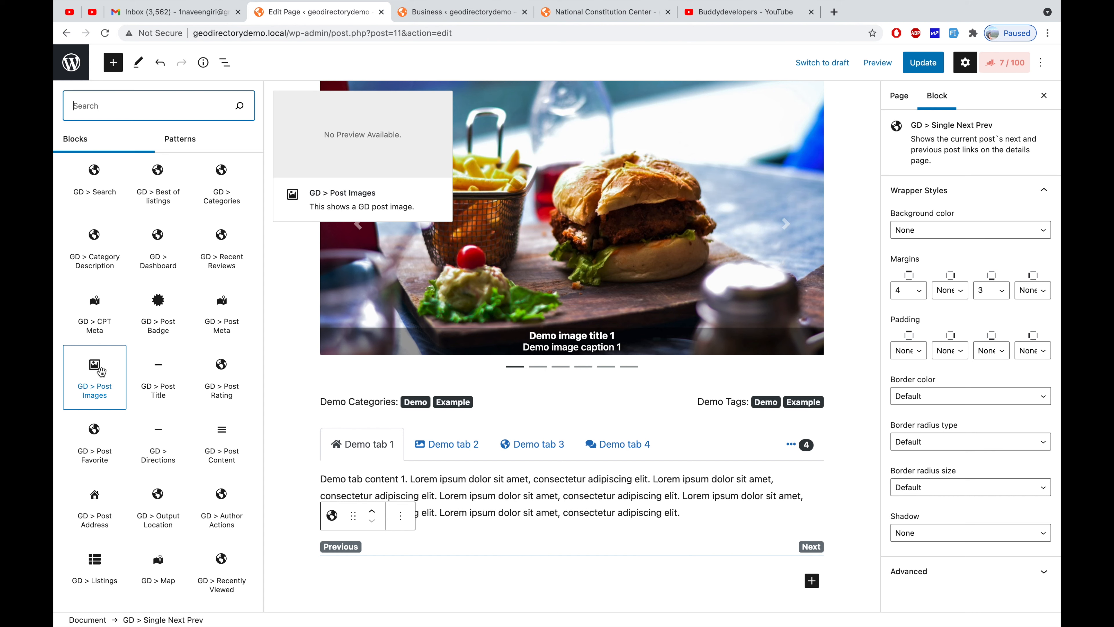
scroll(103, 382, "down", 3)
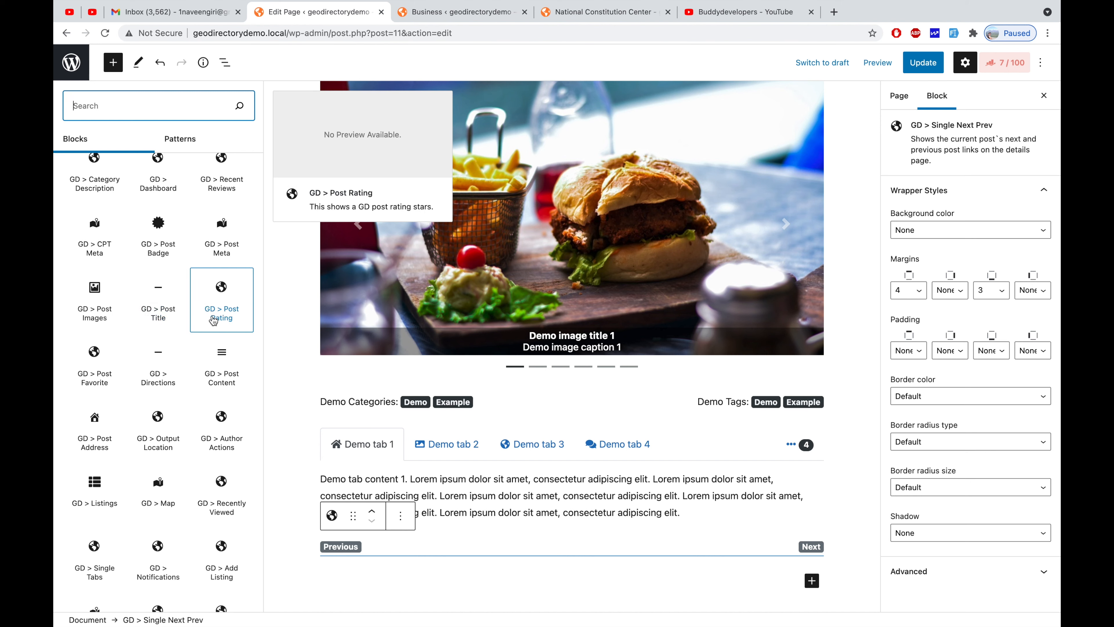
scroll(231, 322, "down", 1)
scroll(232, 322, "down", 1)
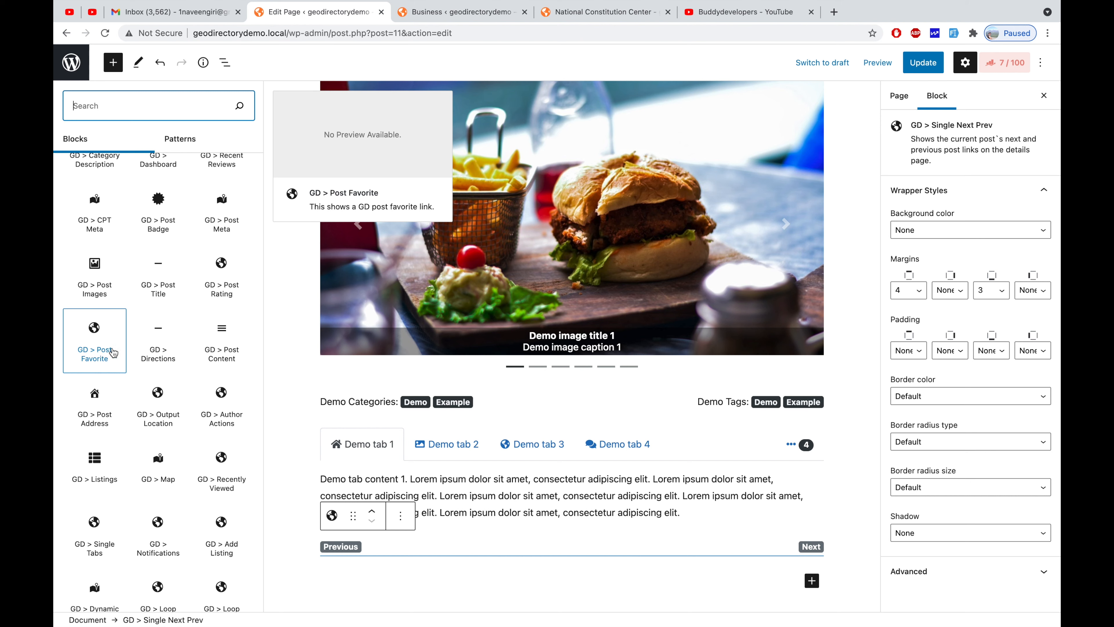
left_click(167, 355)
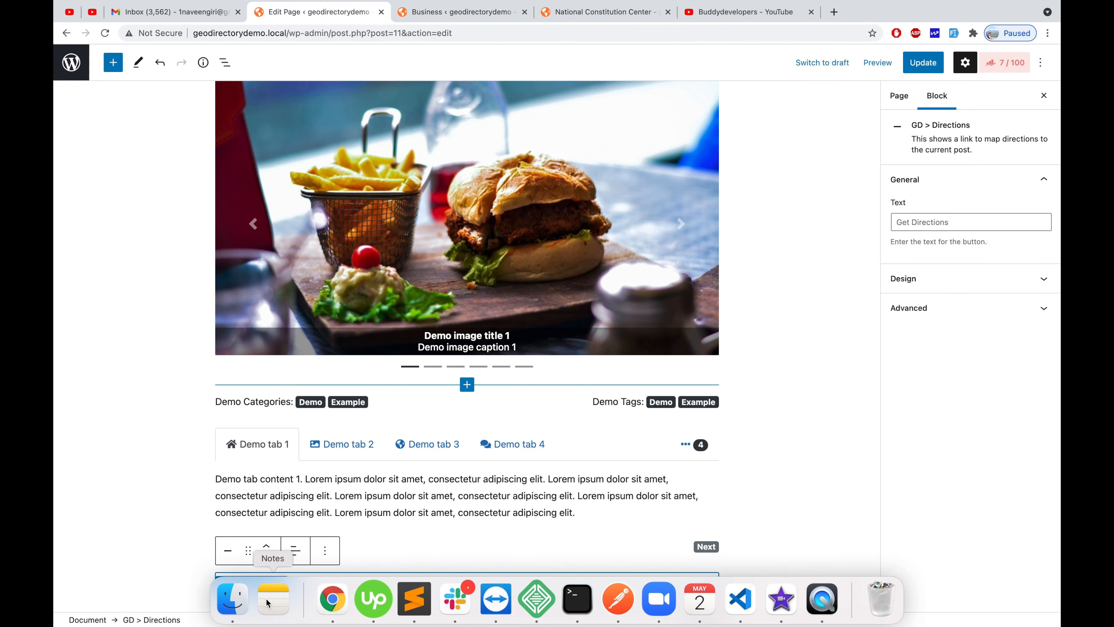
Step: Update the page with the Directions block and reload the National Constitution Center listing
left_click(927, 69)
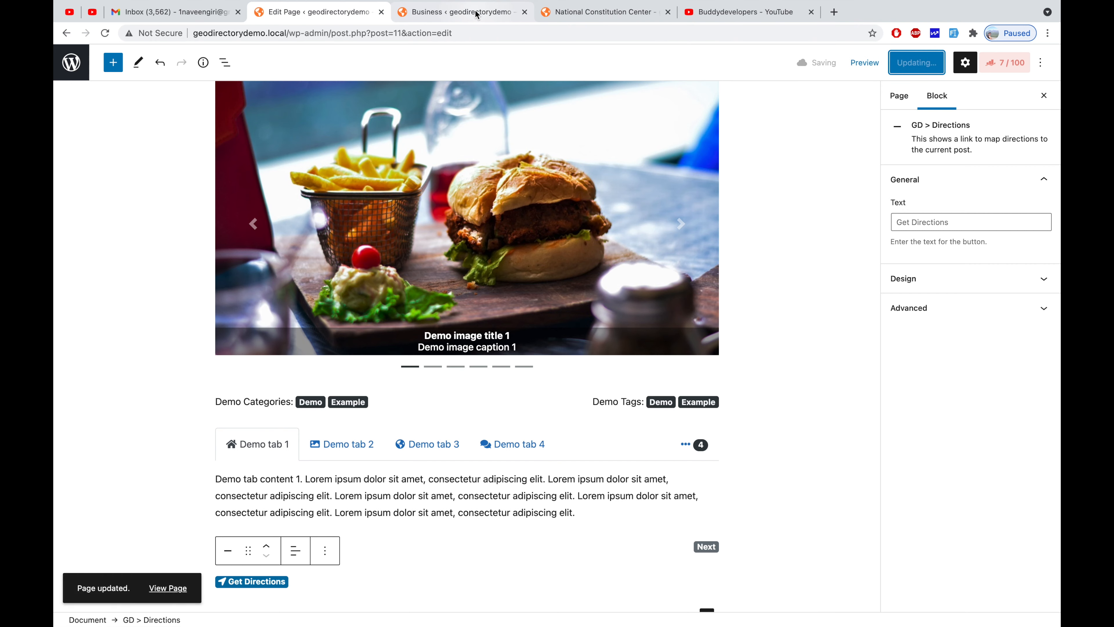
left_click(478, 13)
left_click(546, 13)
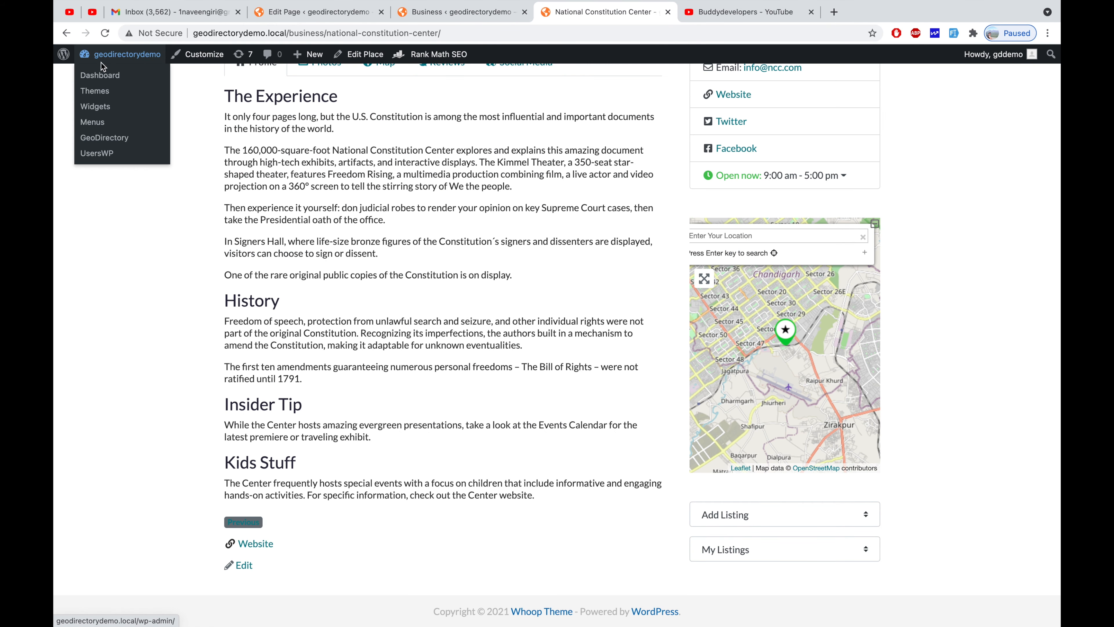
left_click(106, 33)
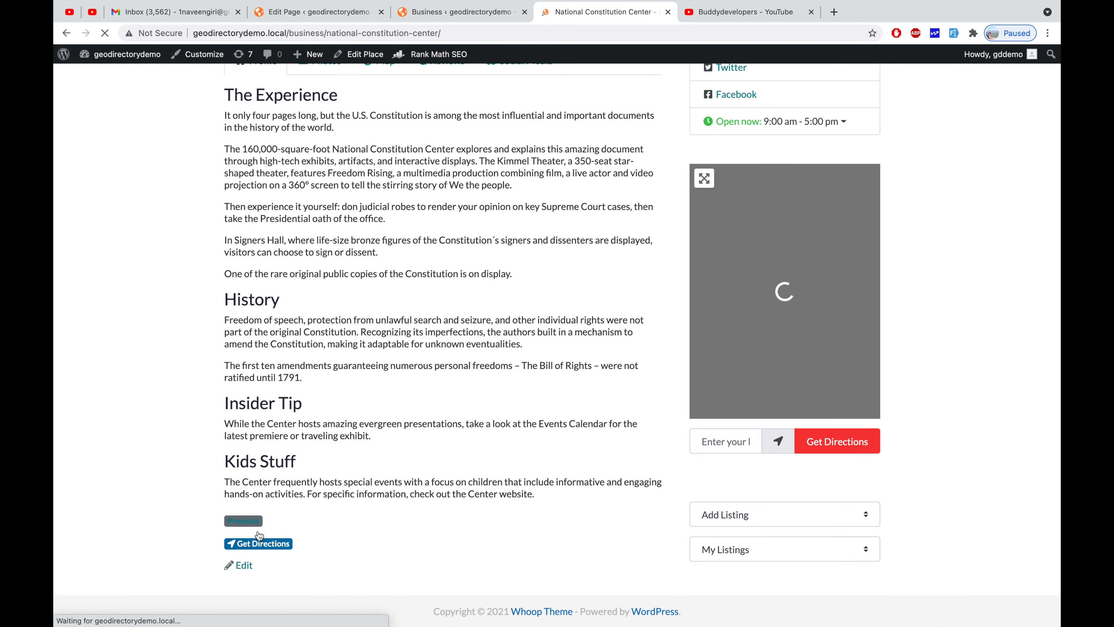
Step: Test the listing's Get Directions link in Google Maps with loca as the starting point, closing the map page when done
left_click(258, 544)
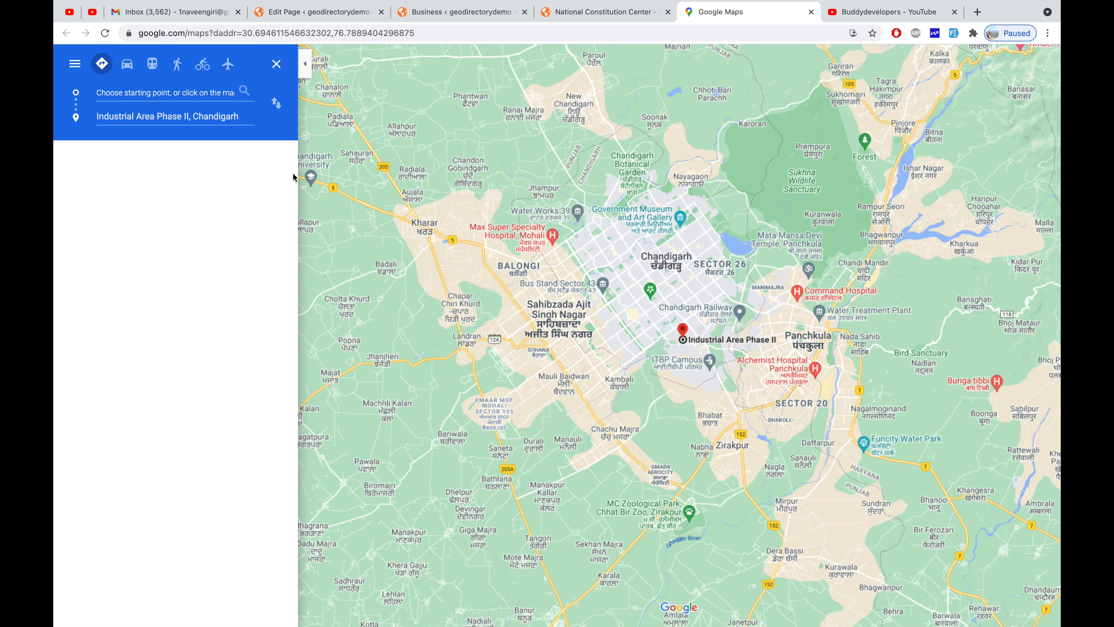
left_click(195, 88)
type("loca")
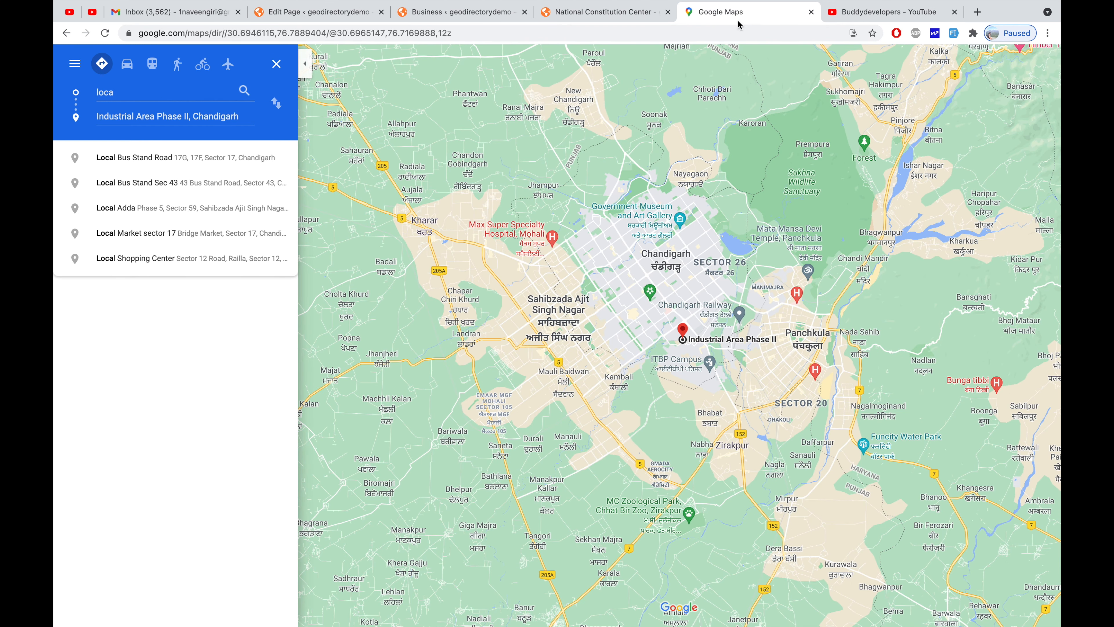
left_click(811, 12)
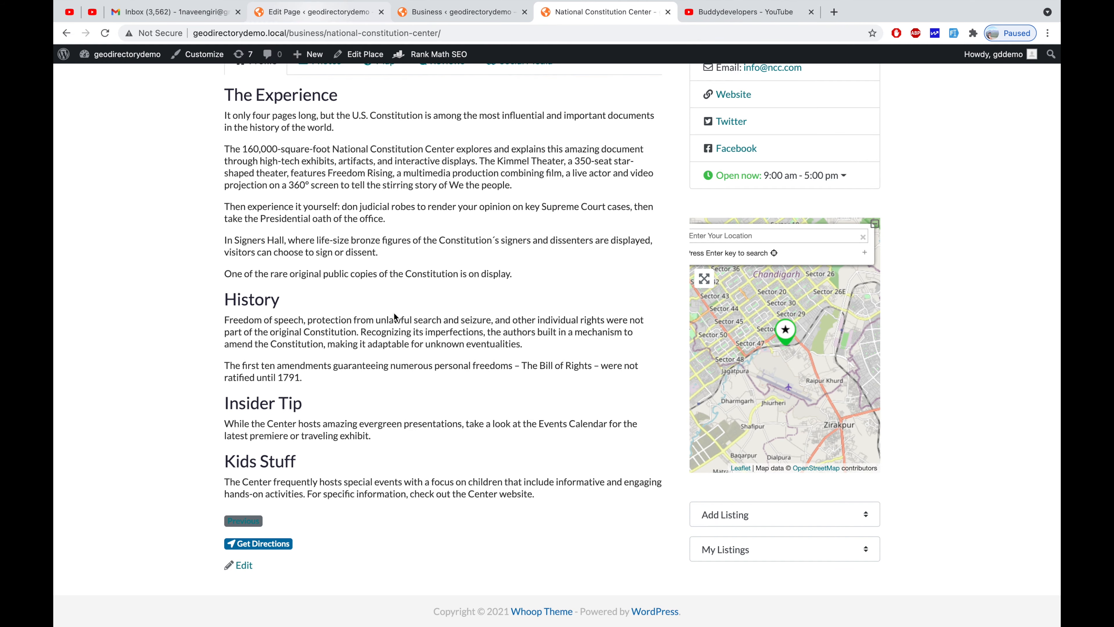
Step: Return to the page editor and insert a GD > Listings block below the Previous and Next links
left_click(313, 15)
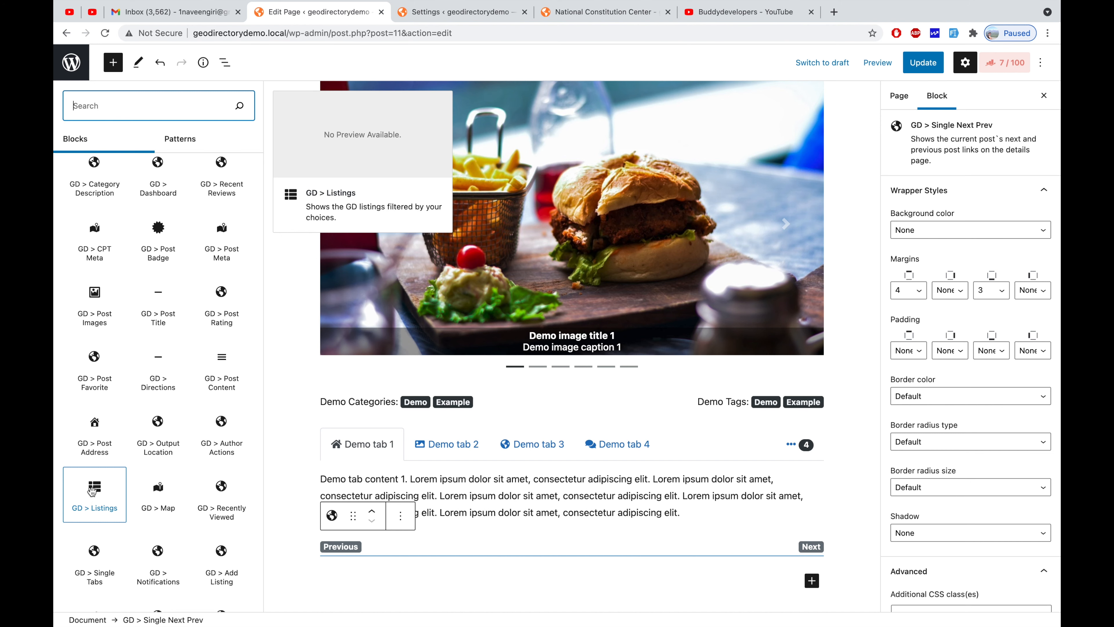
scroll(91, 491, "down", 2)
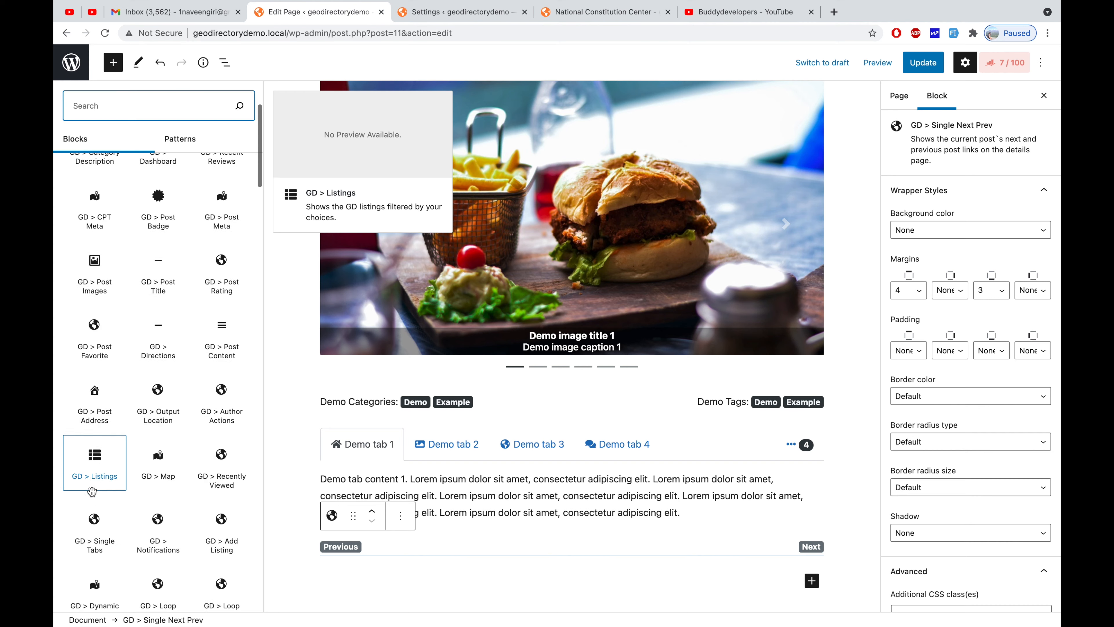
left_click(95, 474)
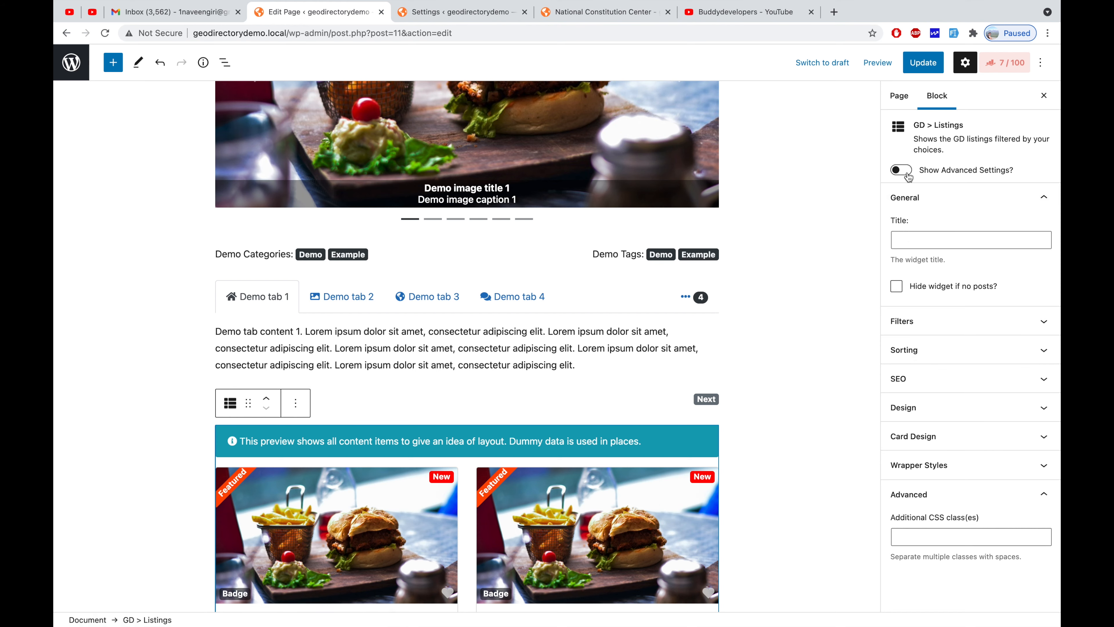
Step: Show the GD > Listings block's advanced settings and review its filter options, including post type, categories and related listings
left_click(907, 171)
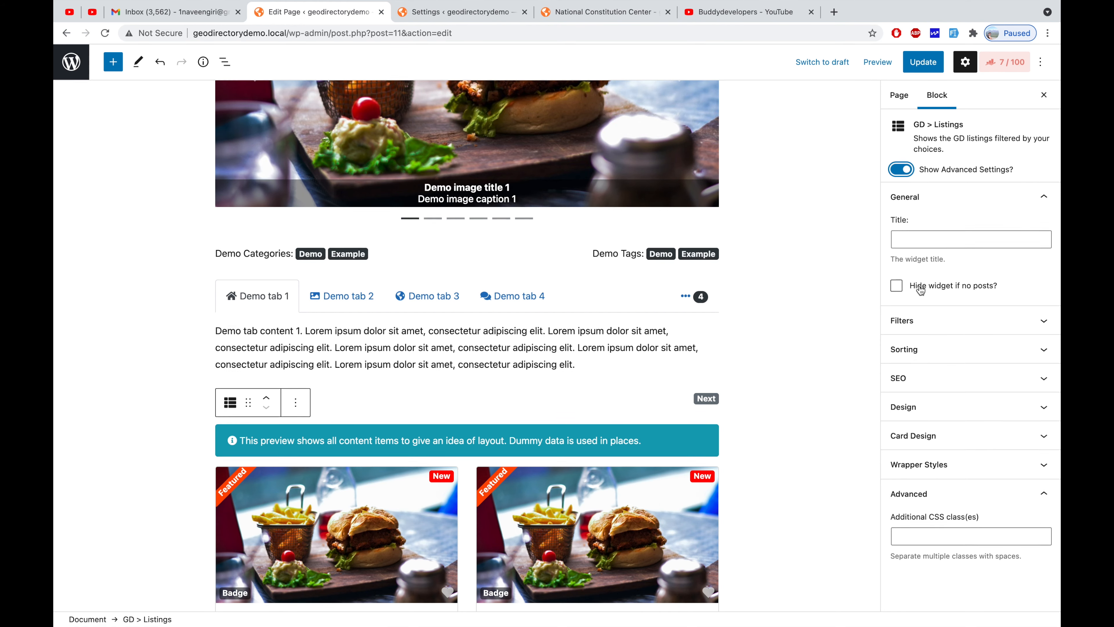
left_click(937, 321)
scroll(939, 322, "down", 2)
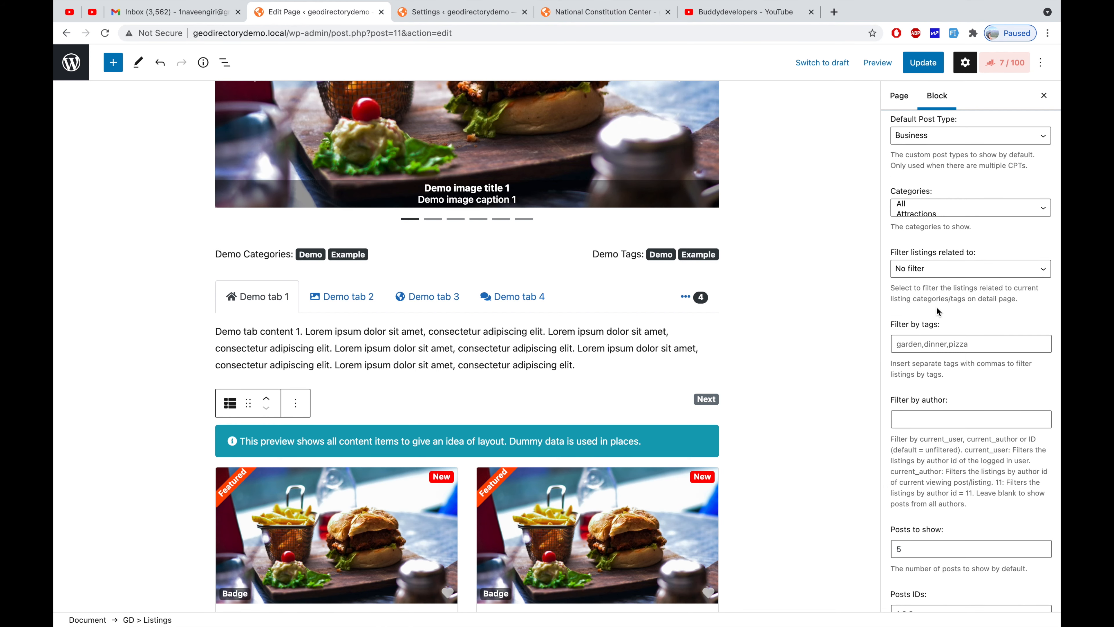
scroll(917, 308, "up", 1)
scroll(912, 299, "down", 1)
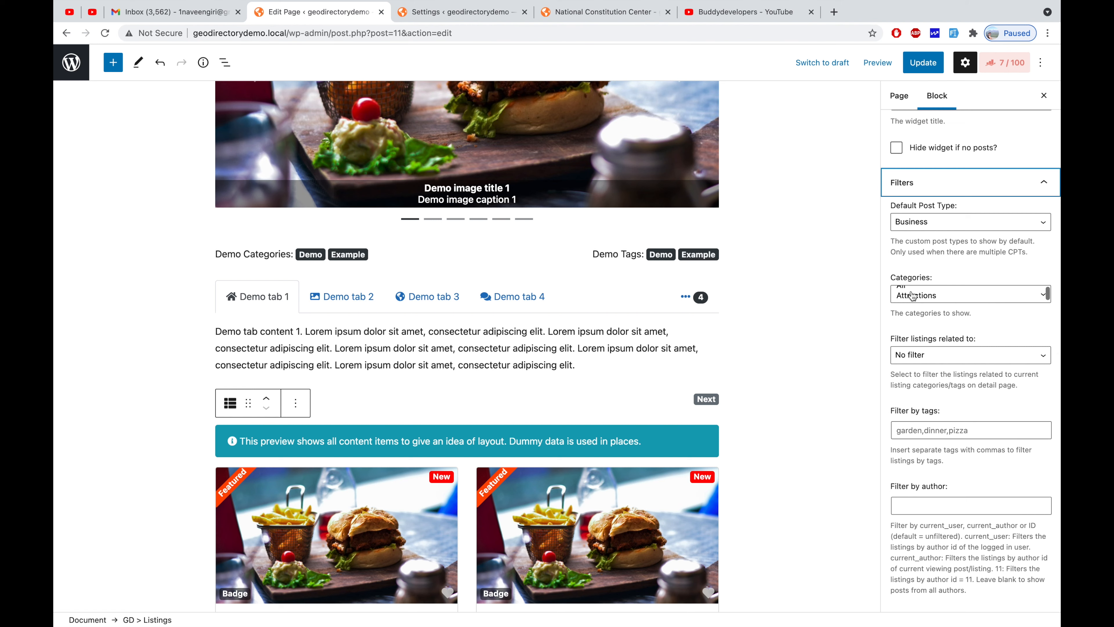
left_click(952, 230)
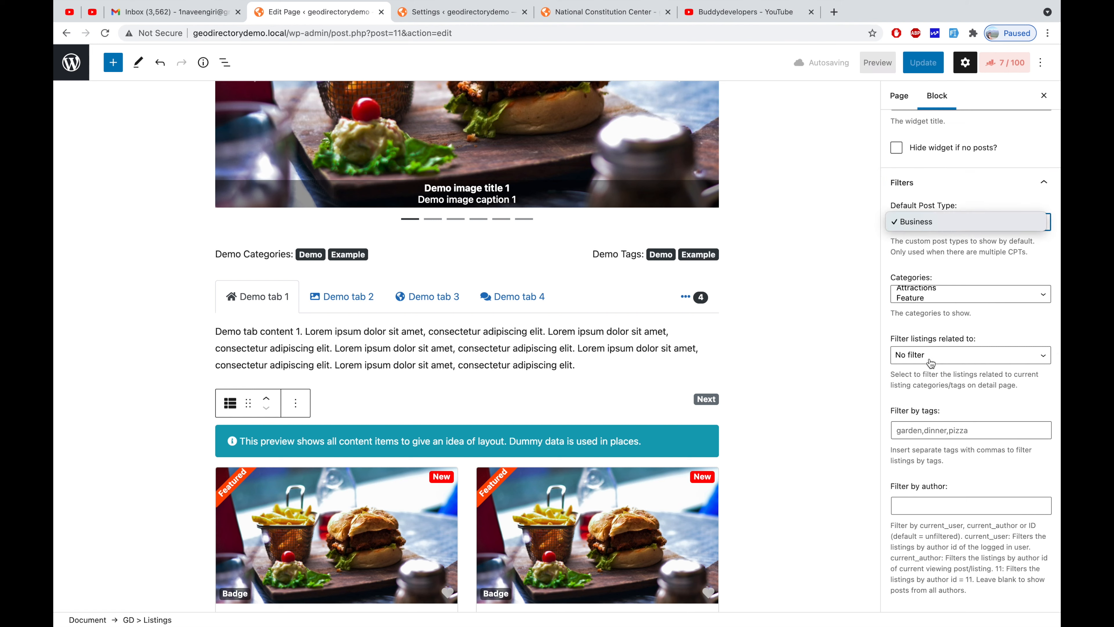
left_click(930, 359)
left_click(931, 360)
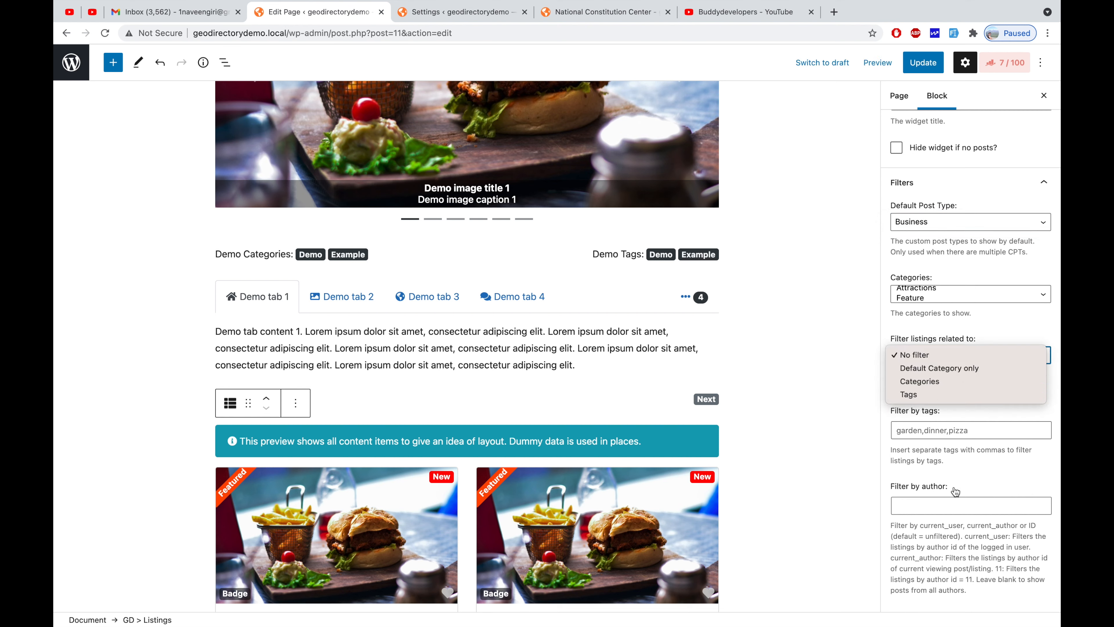
left_click(956, 491)
scroll(939, 391, "down", 3)
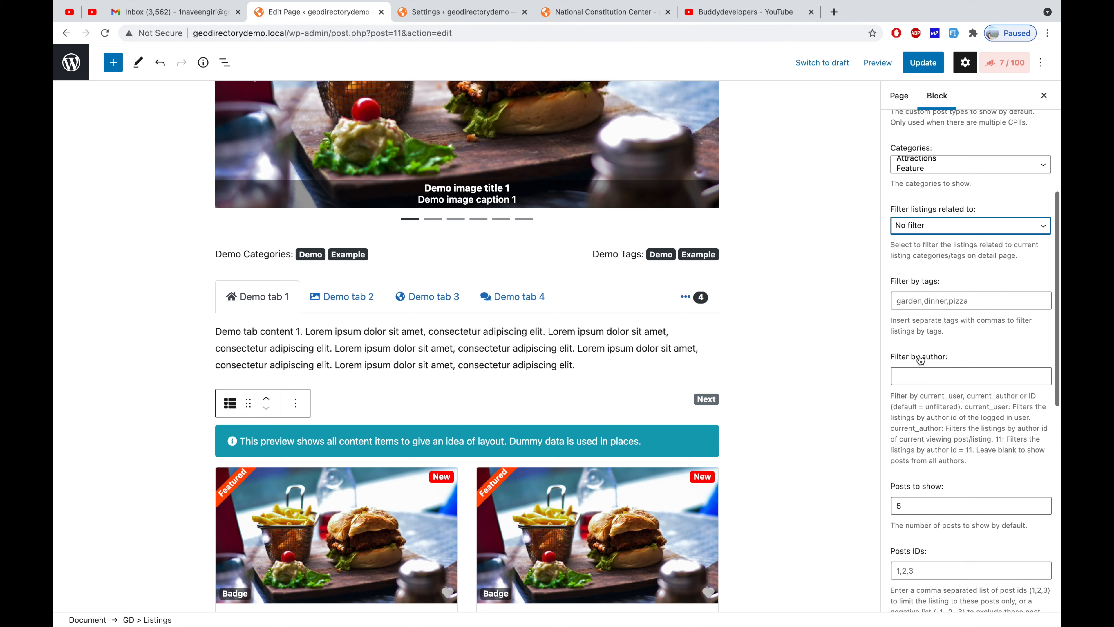
scroll(983, 417, "down", 6)
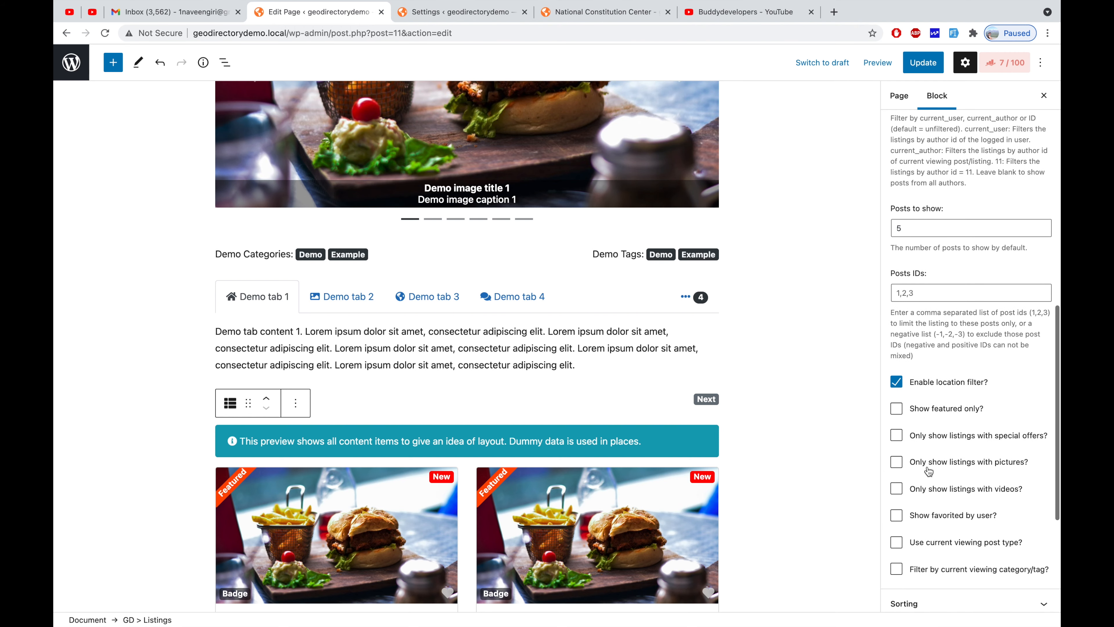
scroll(925, 472, "down", 2)
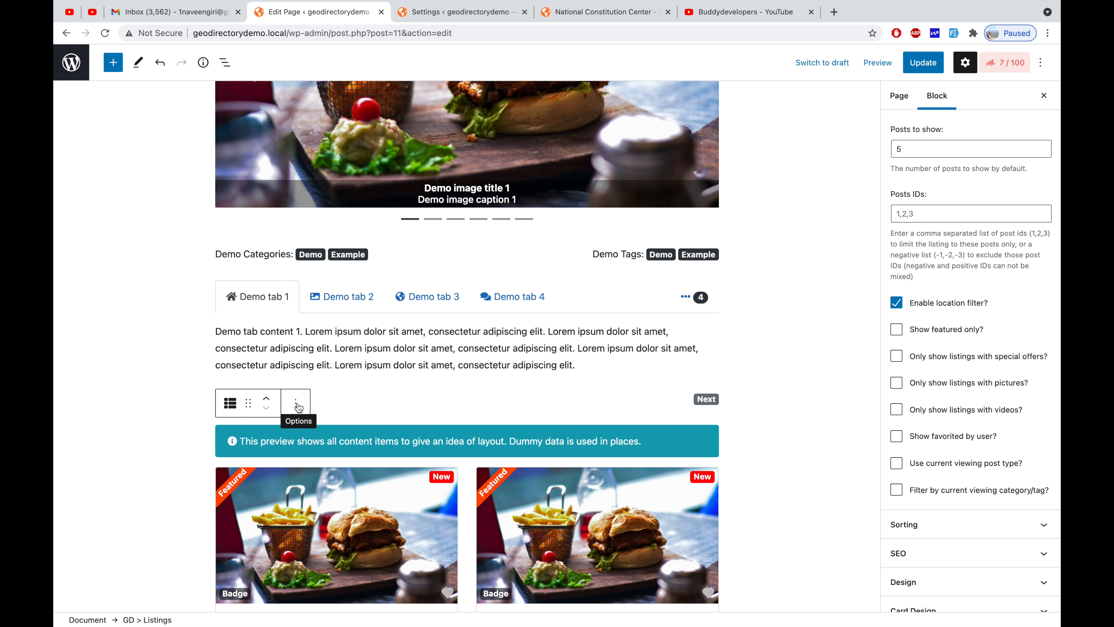
Step: Remove the GD > Listings block from the template and look through the available GeoDirectory blocks
left_click(297, 404)
left_click(331, 368)
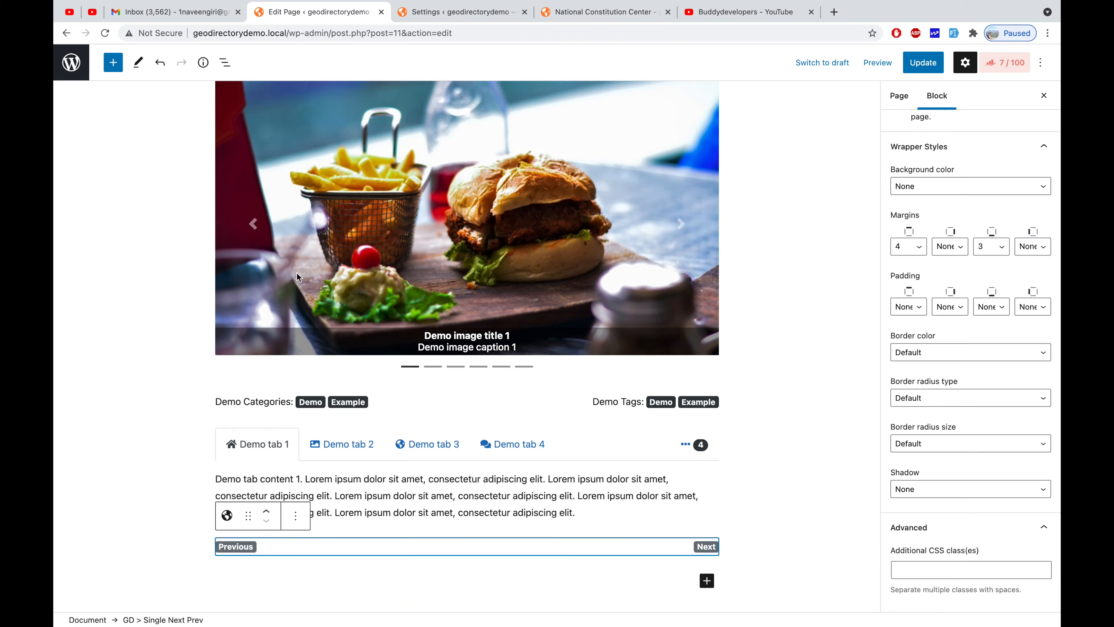
left_click(112, 63)
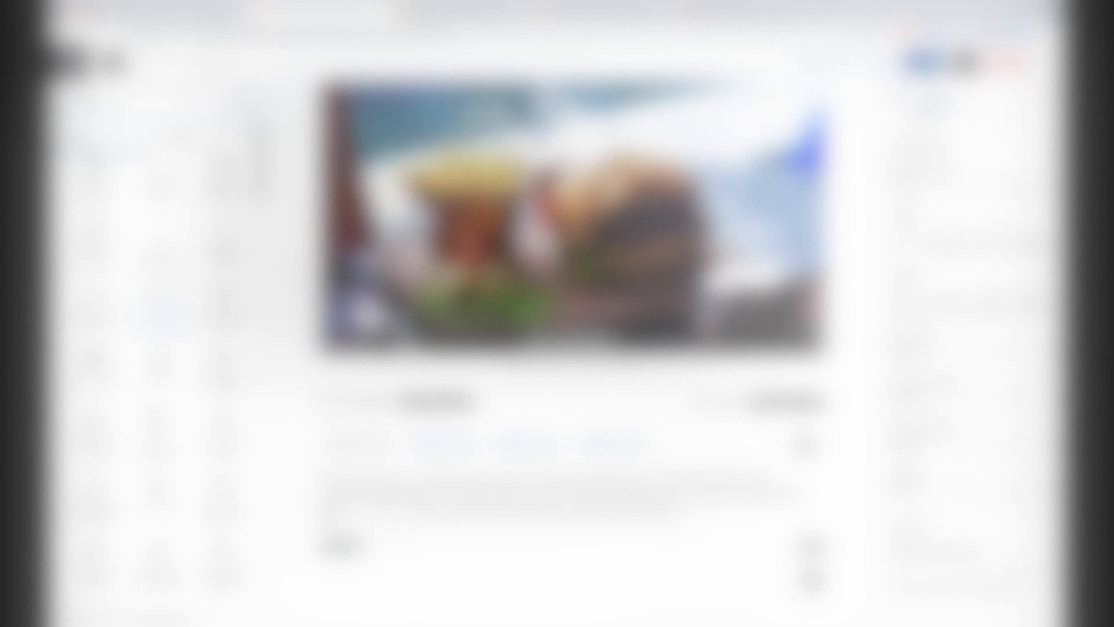
mouse_move(156, 365)
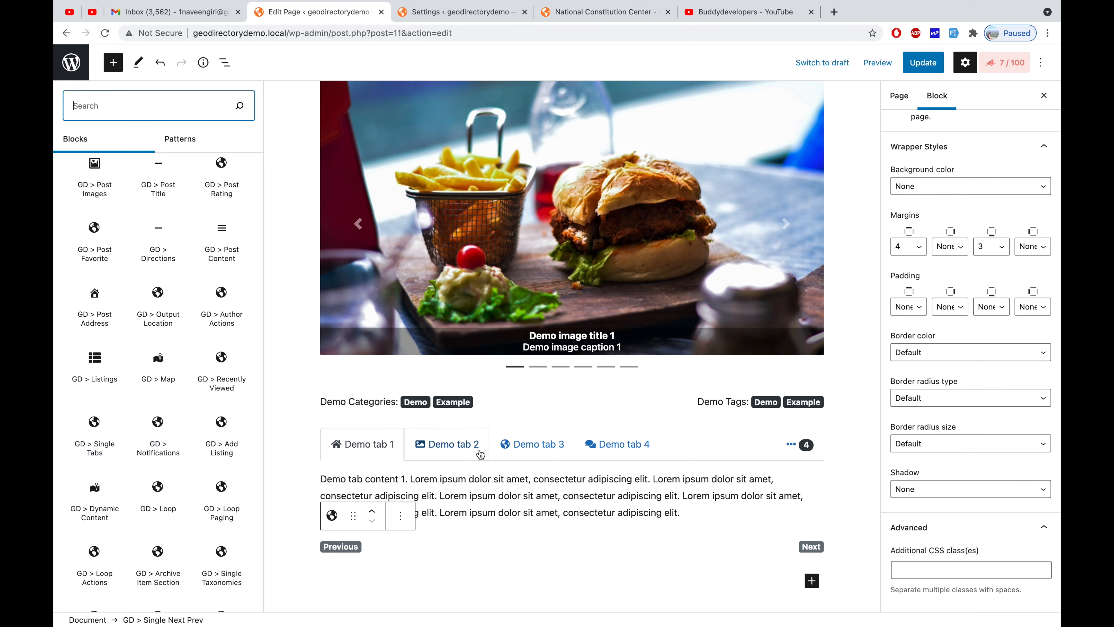
Step: Select the GD > Single Tabs block and compare it with the tabs on the National Constitution Center listing
left_click(654, 456)
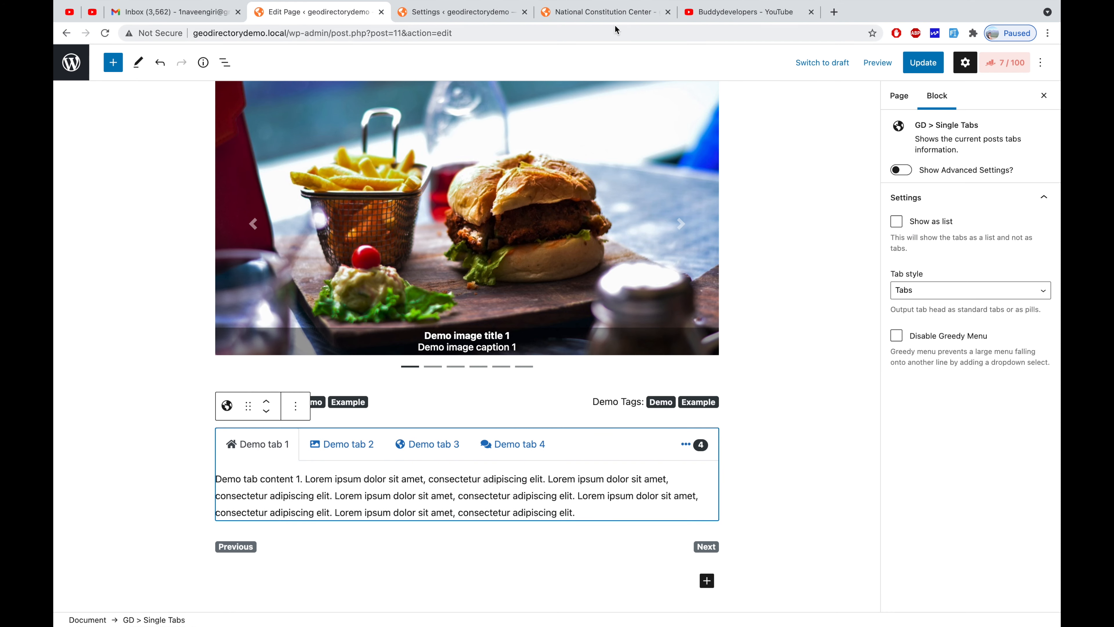
left_click(618, 13)
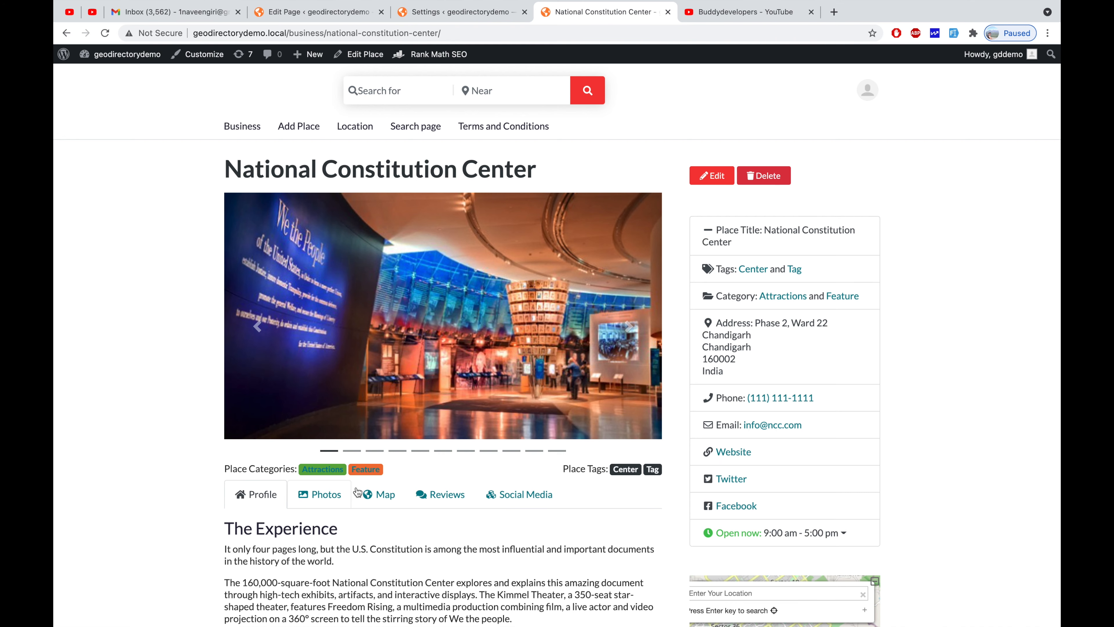
left_click(312, 12)
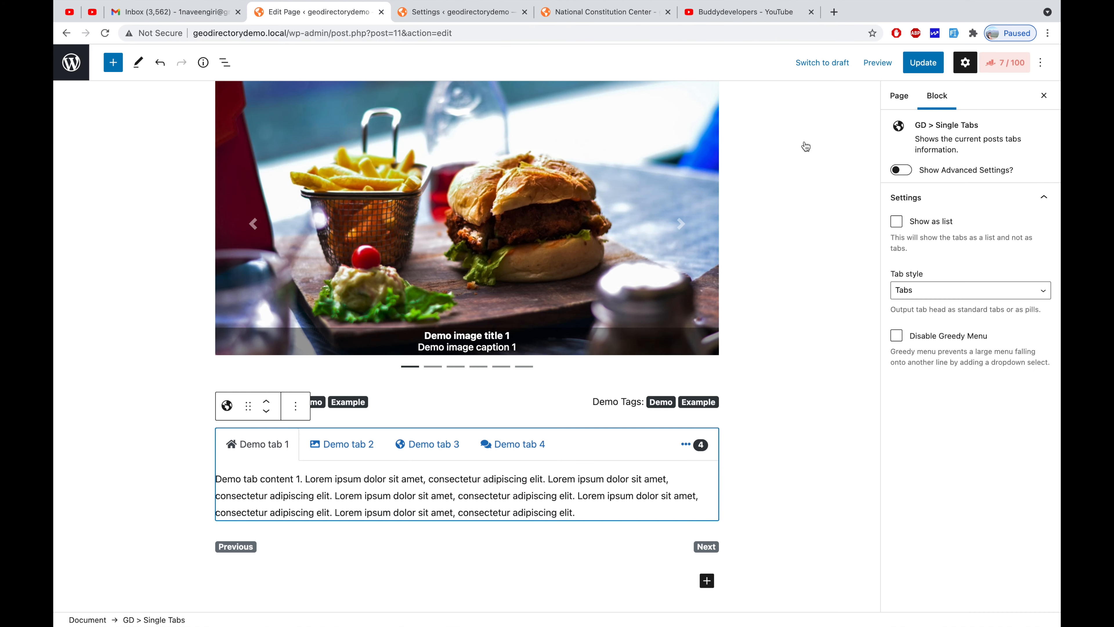
Step: Enable advanced settings and Show as list for the Single Tabs block, and review its Output Type and Tab style options
left_click(907, 172)
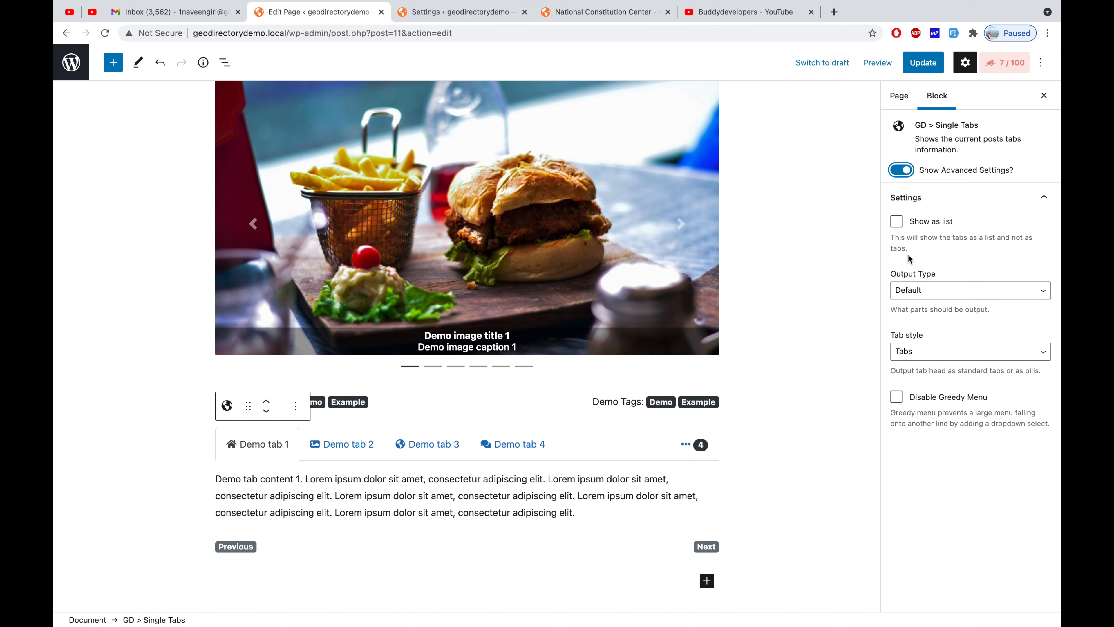
left_click(897, 223)
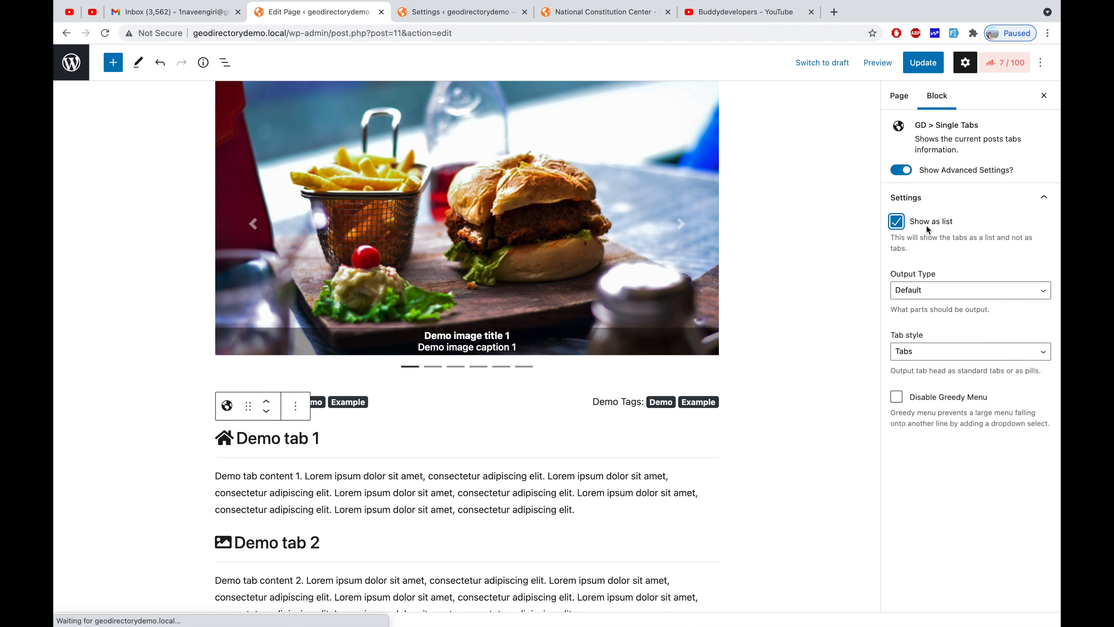
scroll(371, 486, "down", 6)
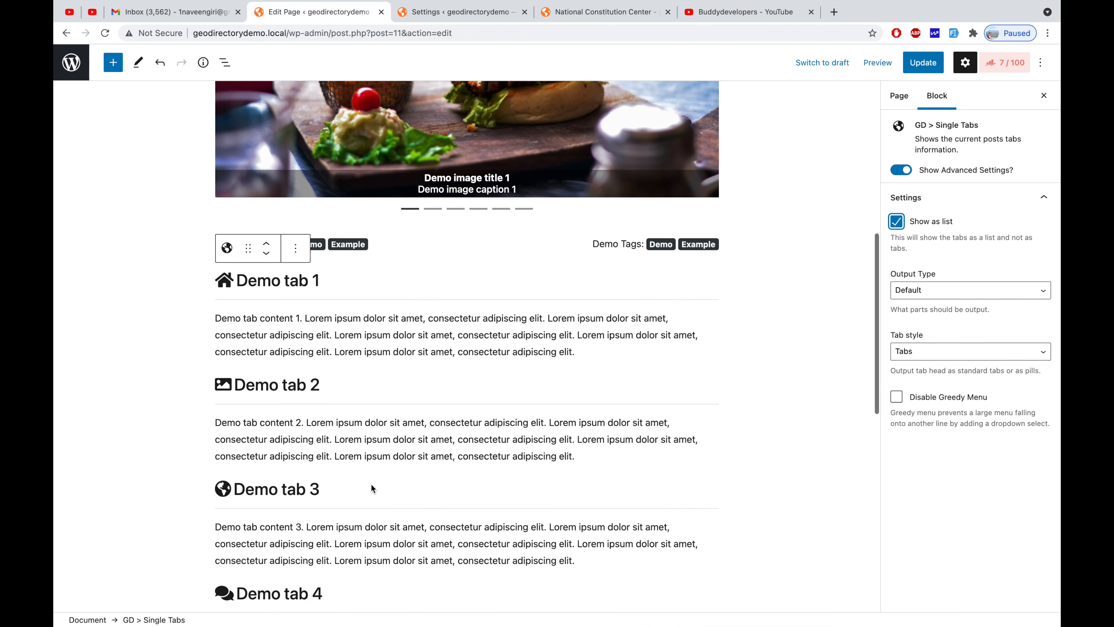
scroll(370, 483, "down", 1)
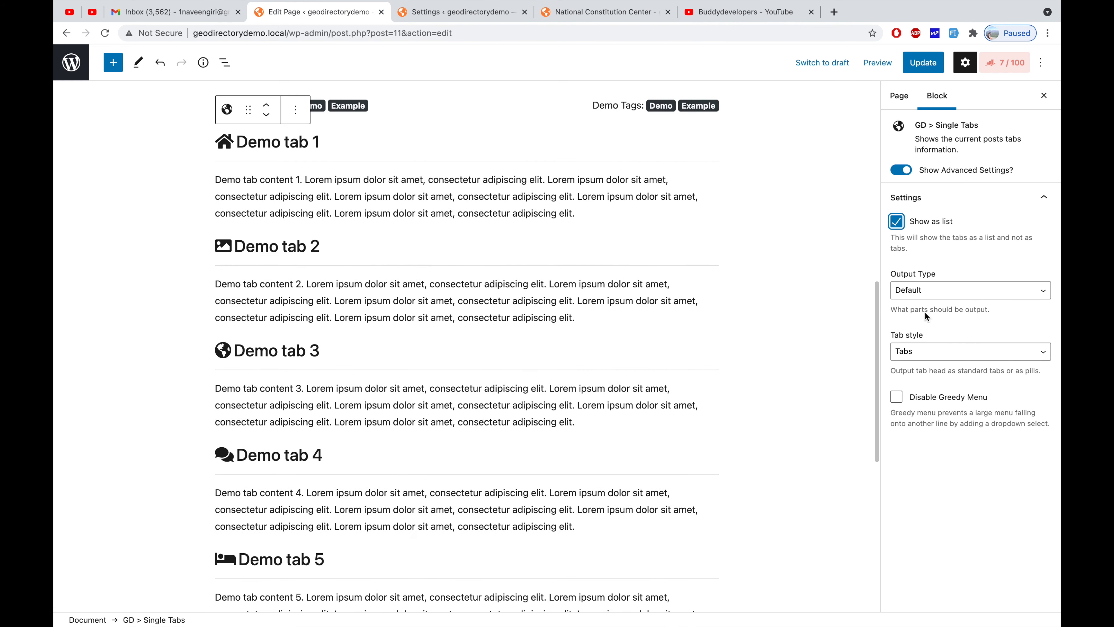
left_click(940, 292)
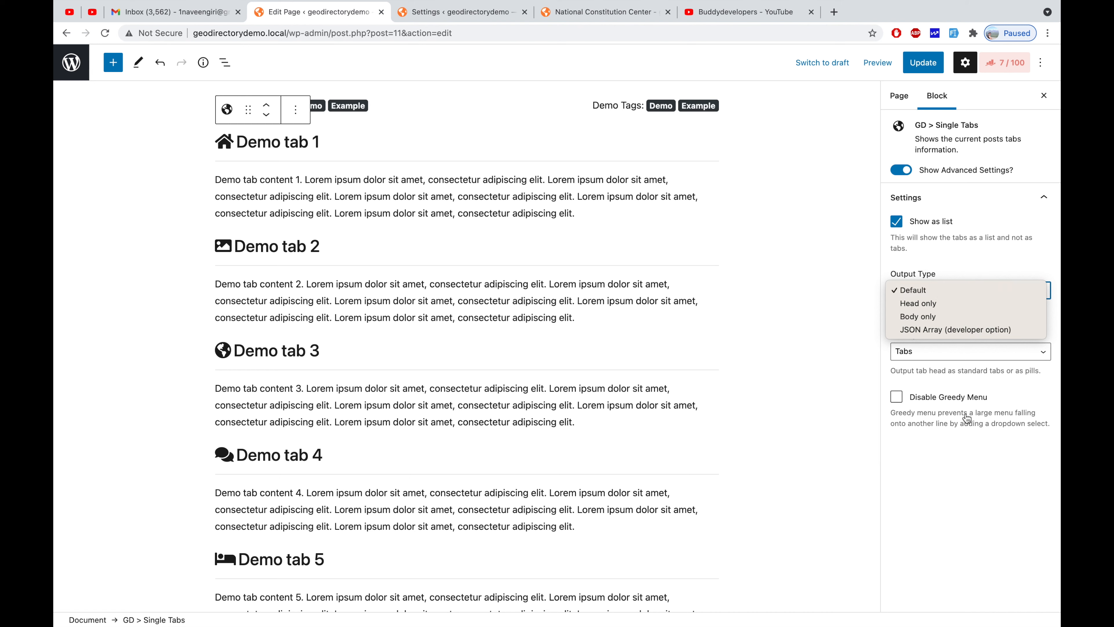
left_click(945, 356)
left_click(945, 356)
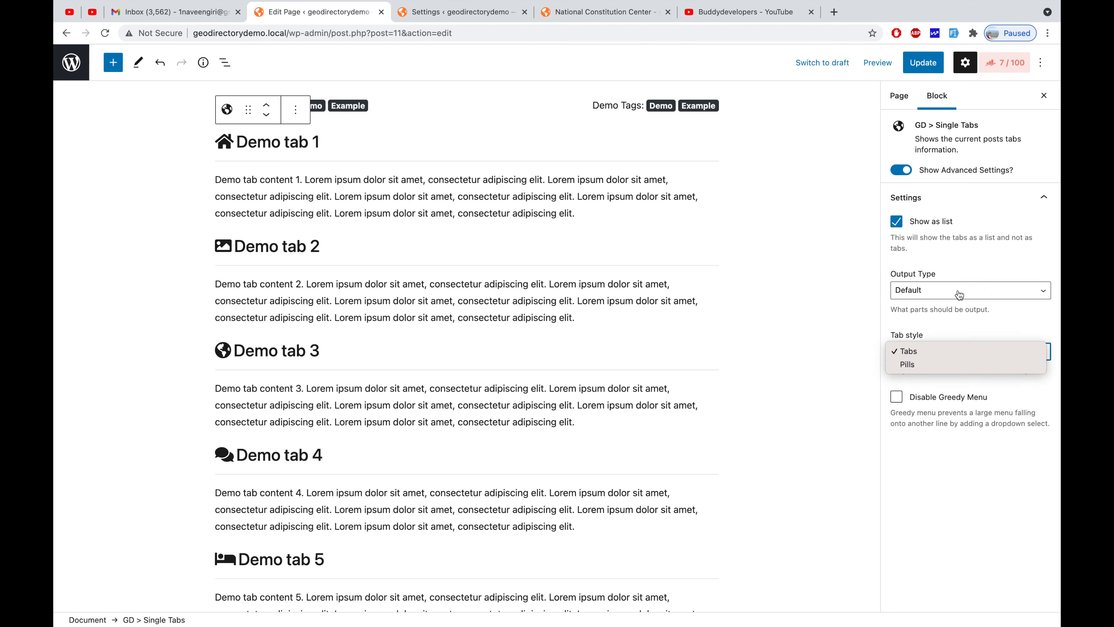
Step: Update the page and reload the National Constitution Center listing to examine the tabs displayed as a list
left_click(919, 62)
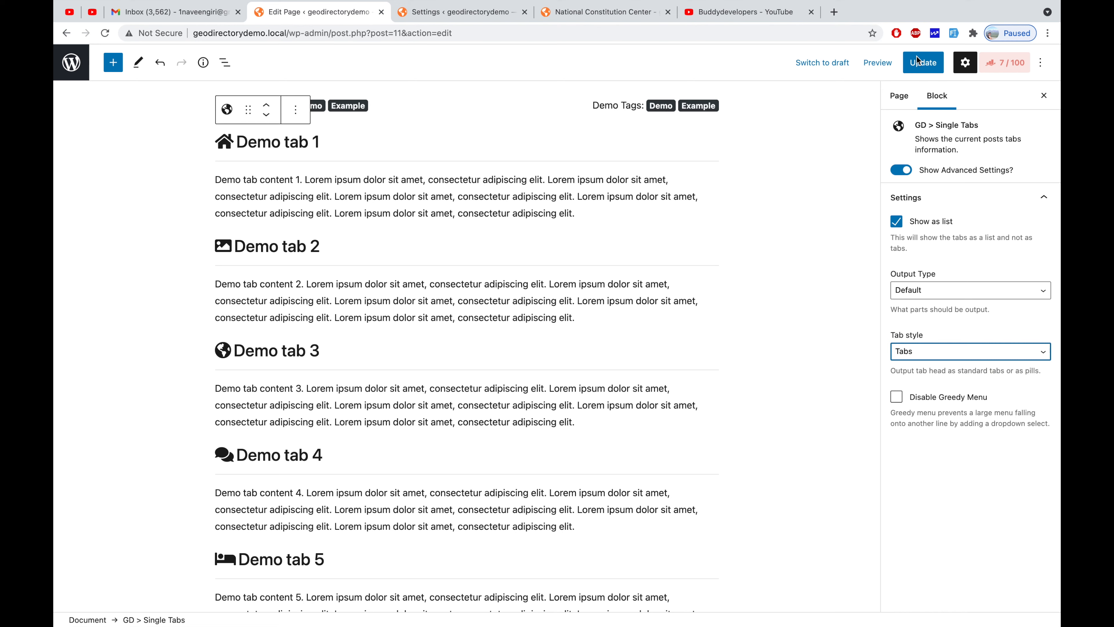
left_click(924, 66)
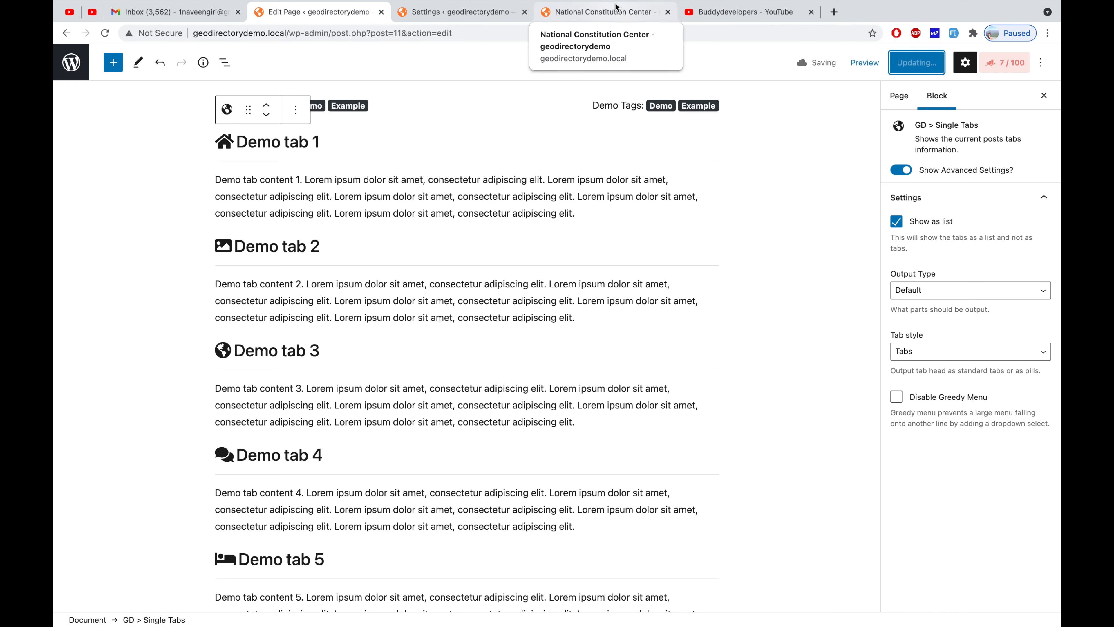
left_click(597, 12)
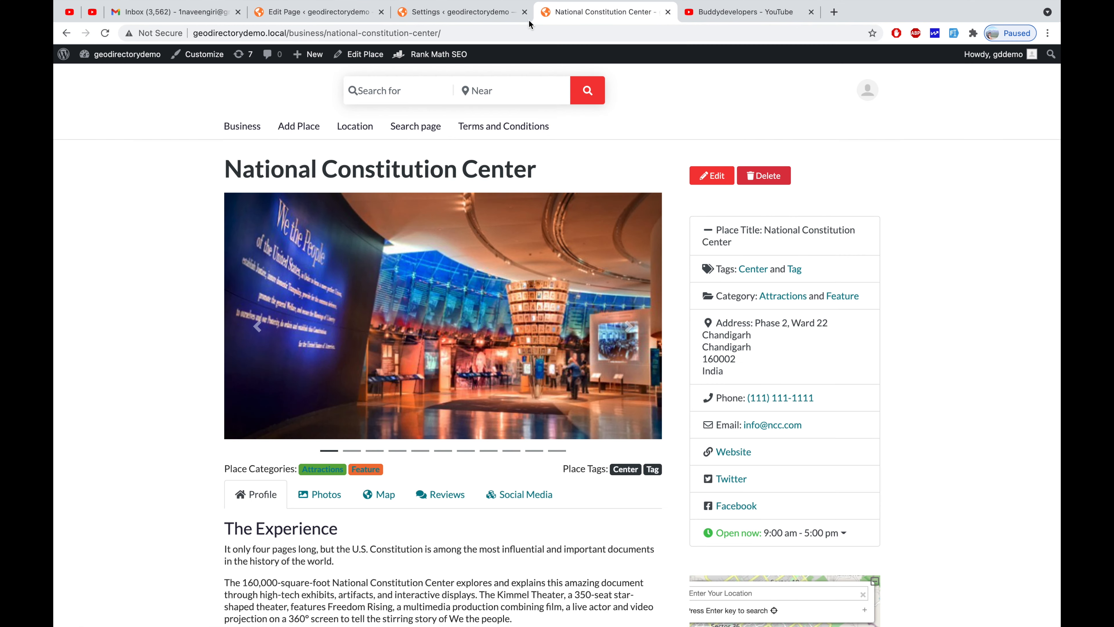
left_click(104, 33)
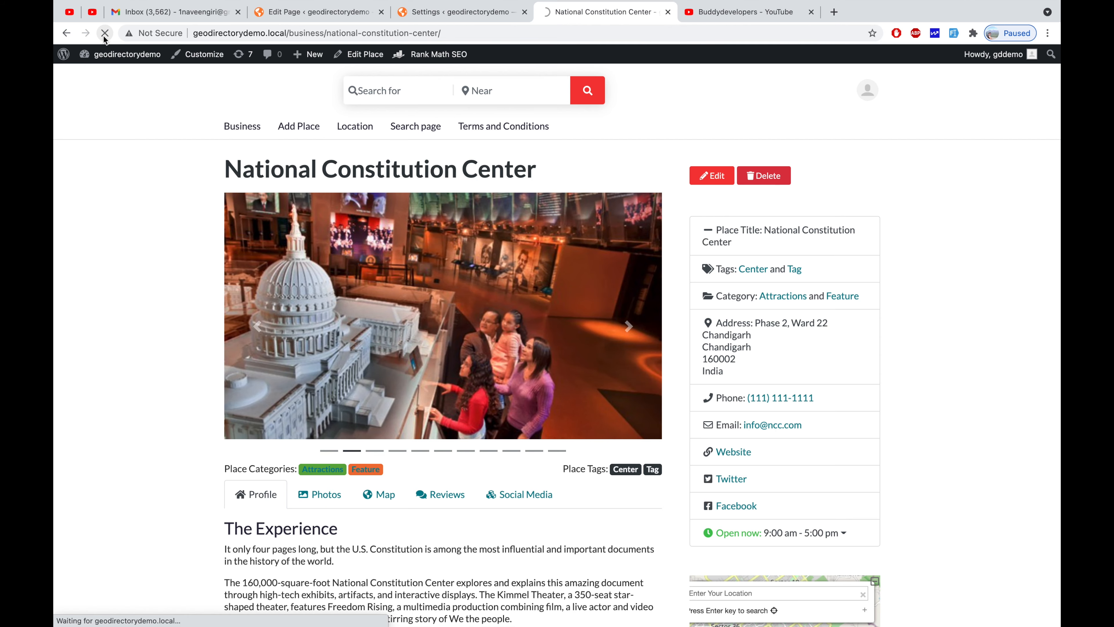
scroll(257, 263, "down", 10)
scroll(257, 263, "down", 15)
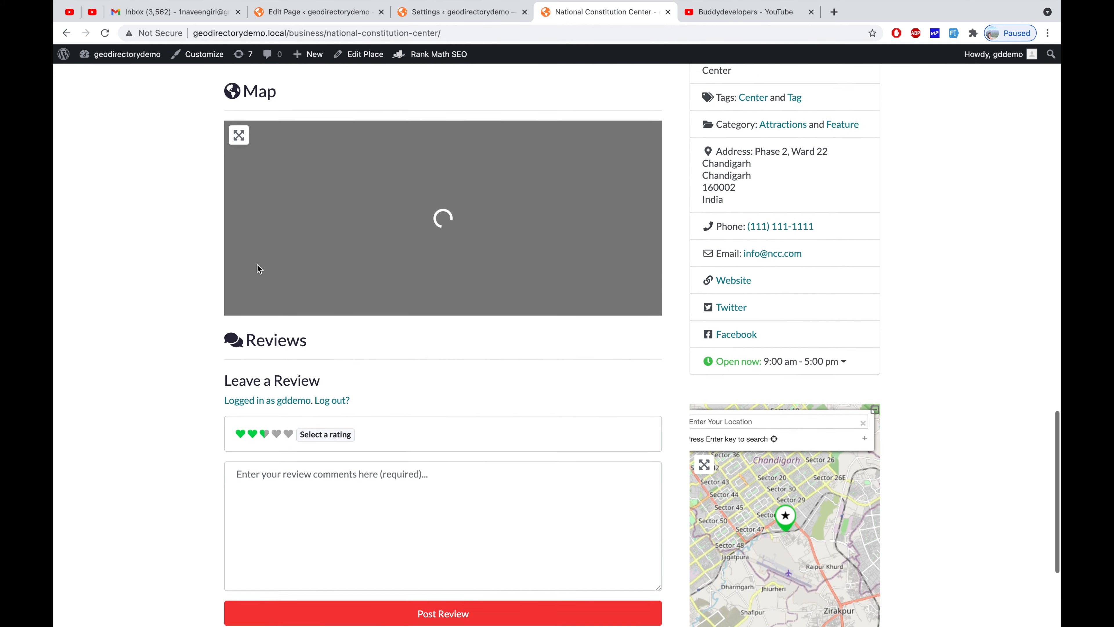
scroll(259, 268, "up", 15)
Step: Return to the page editor, look through the GeoDirectory blocks and insert a GD > Dynamic Content block below the Single Tabs block
mouse_move(439, 54)
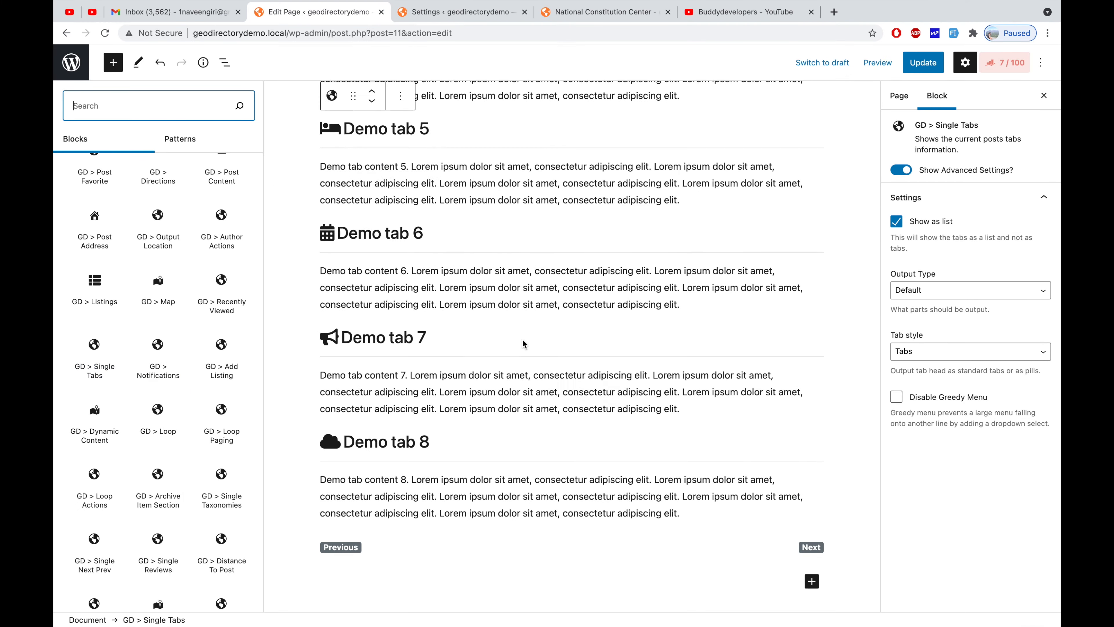
scroll(524, 344, "up", 10)
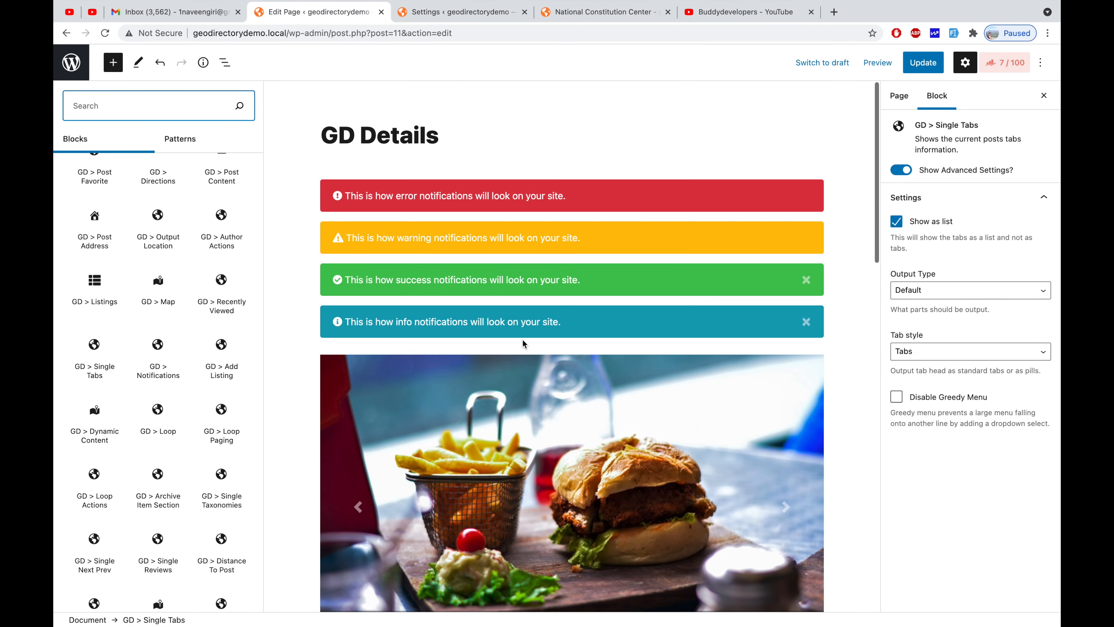
mouse_move(177, 370)
mouse_move(233, 372)
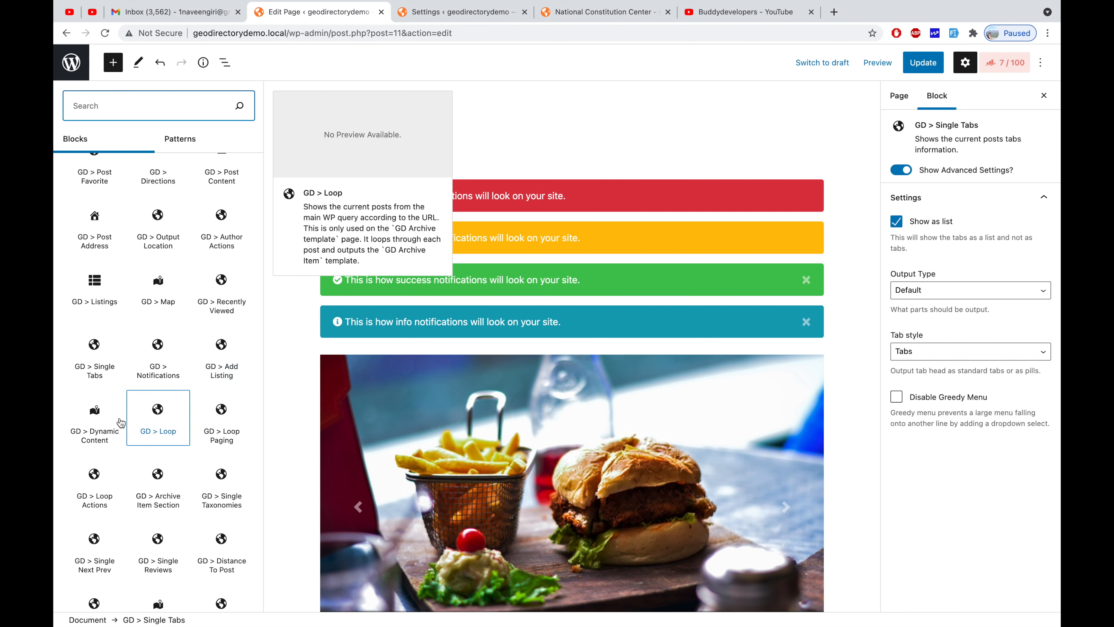
scroll(99, 428, "down", 2)
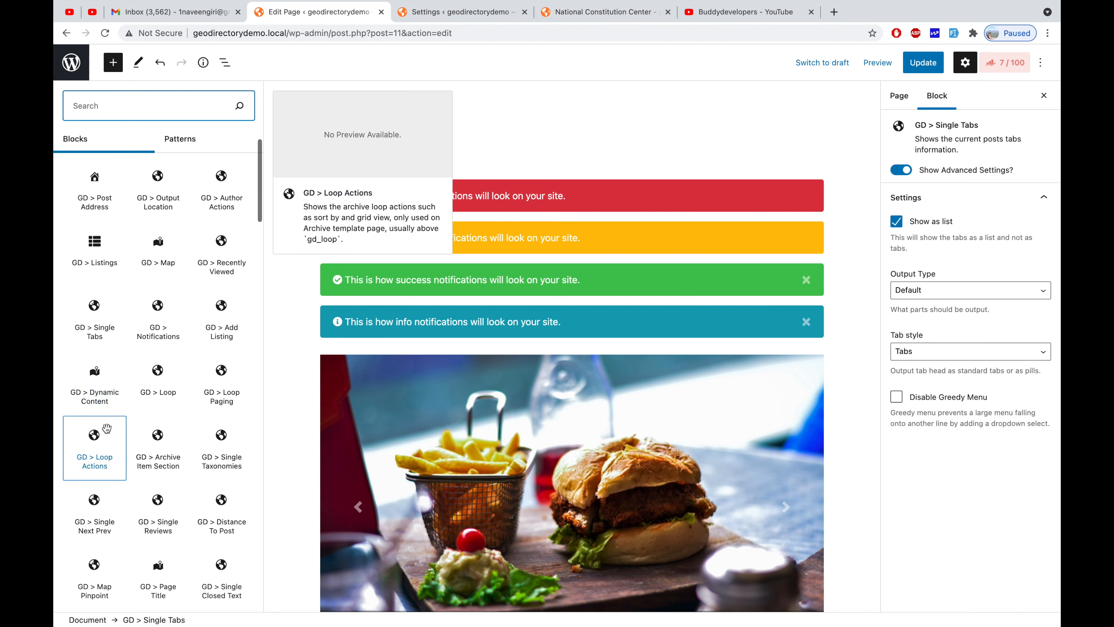
scroll(158, 377, "down", 1)
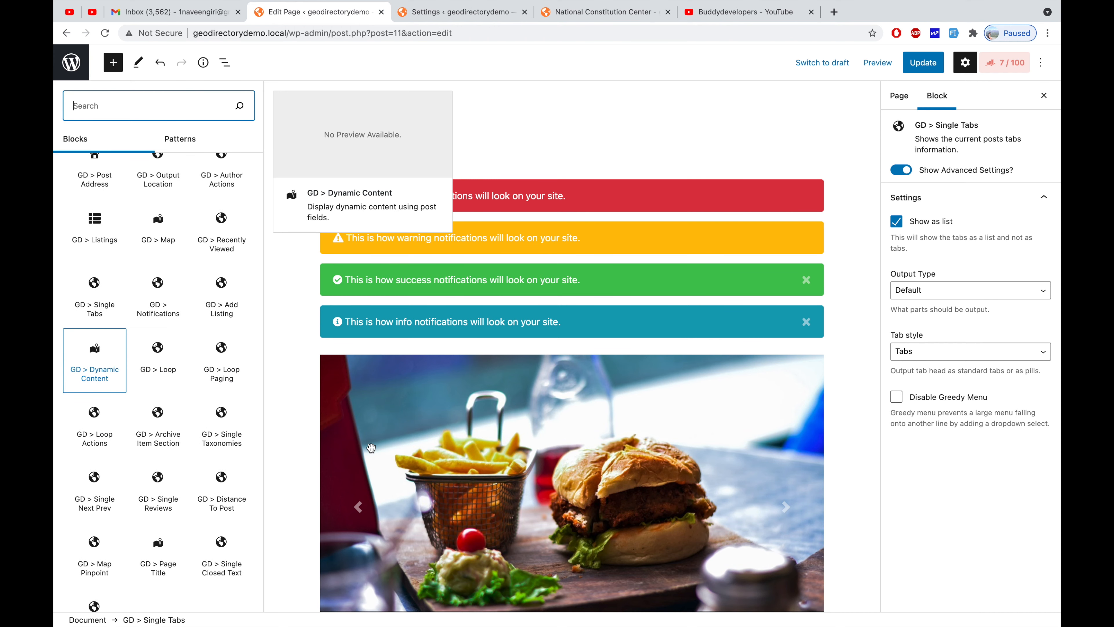
left_click(108, 356)
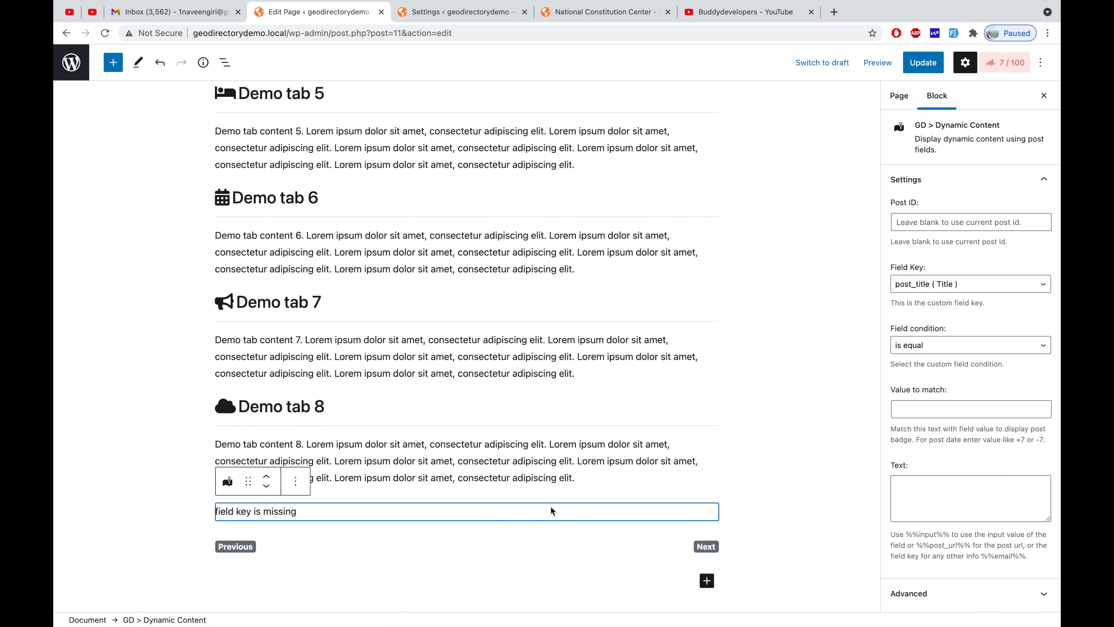
Step: Configure the Dynamic Content block with field key post_title ( Title ), condition is empty, and the text No title
left_click(931, 288)
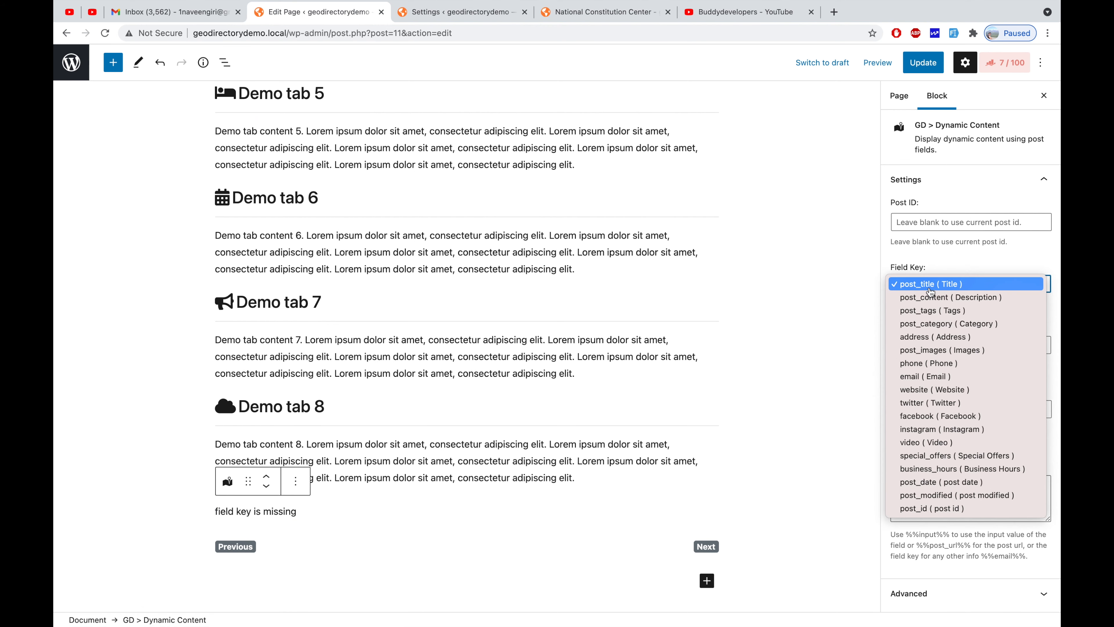
left_click(930, 286)
left_click(913, 345)
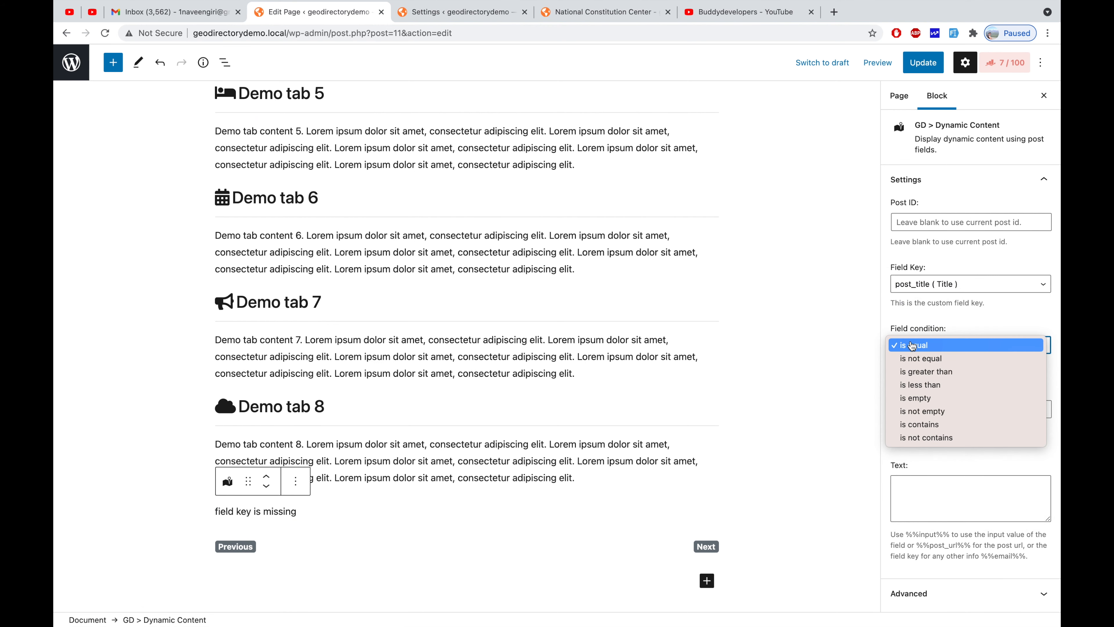
left_click(921, 398)
left_click(922, 419)
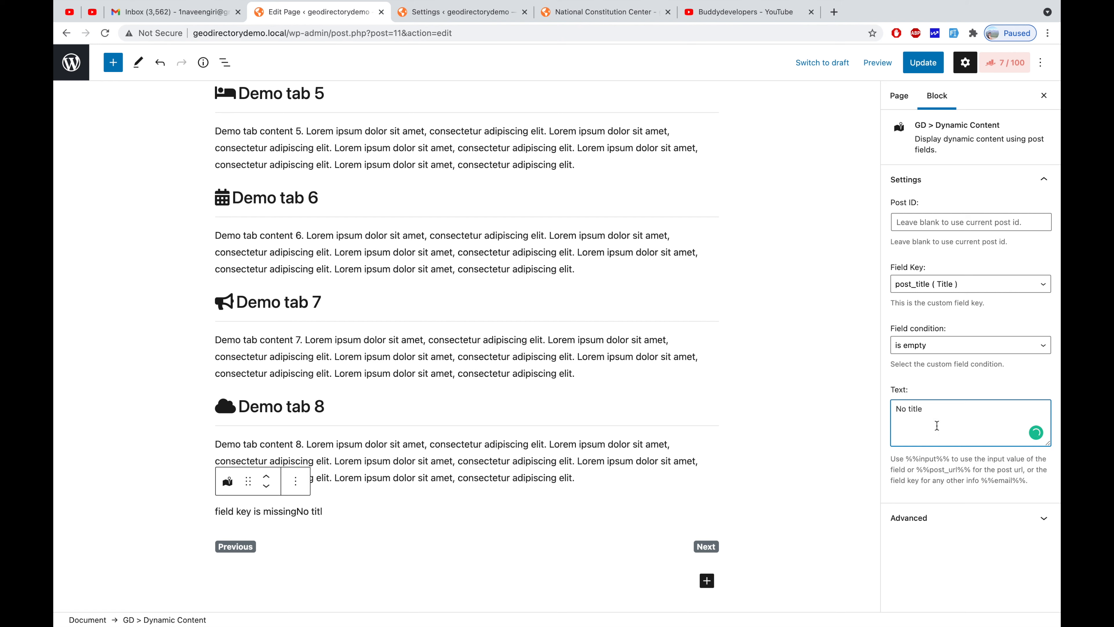
left_click(947, 284)
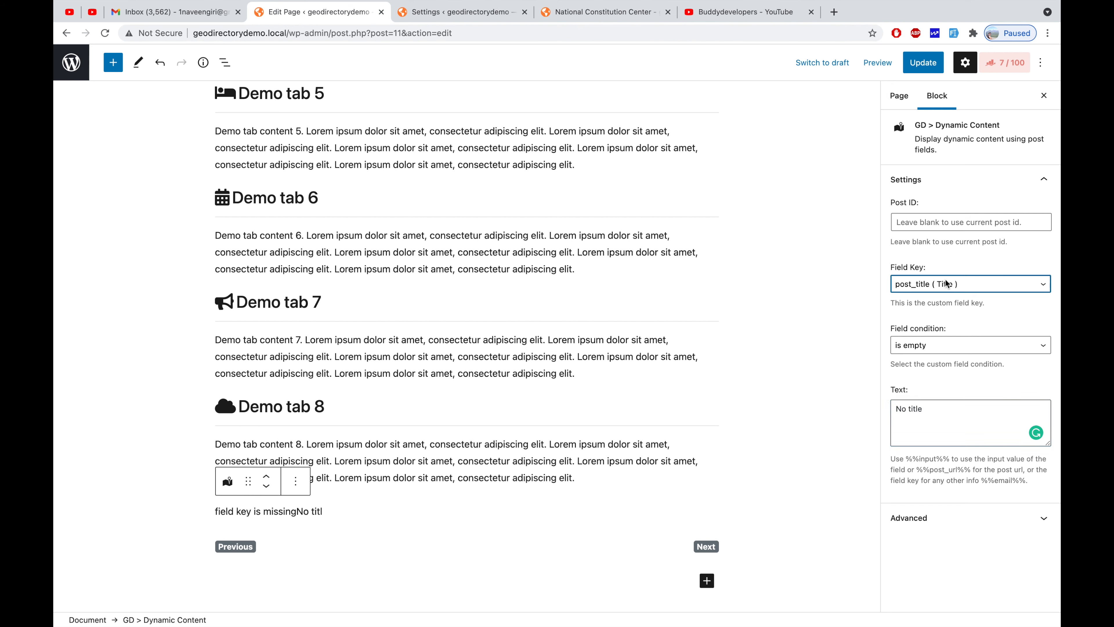
Step: Clear the Dynamic Content block's text and try the field keys email ( Email ) and post_images ( Images )
left_click(926, 376)
left_click_drag(923, 408, 894, 409)
key("BackSpace")
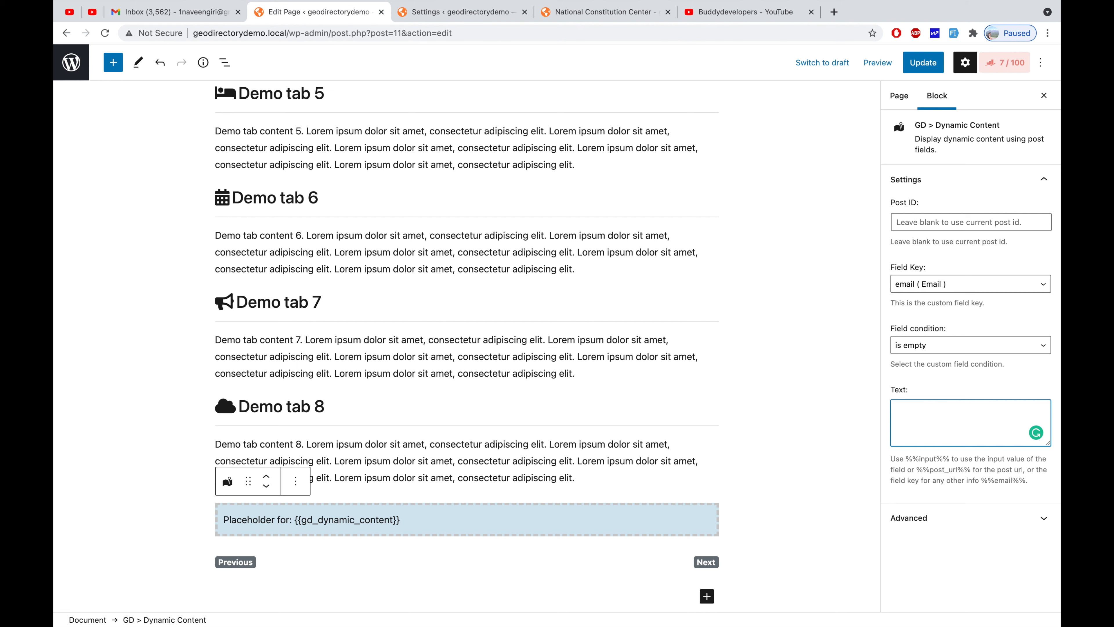
left_click(932, 289)
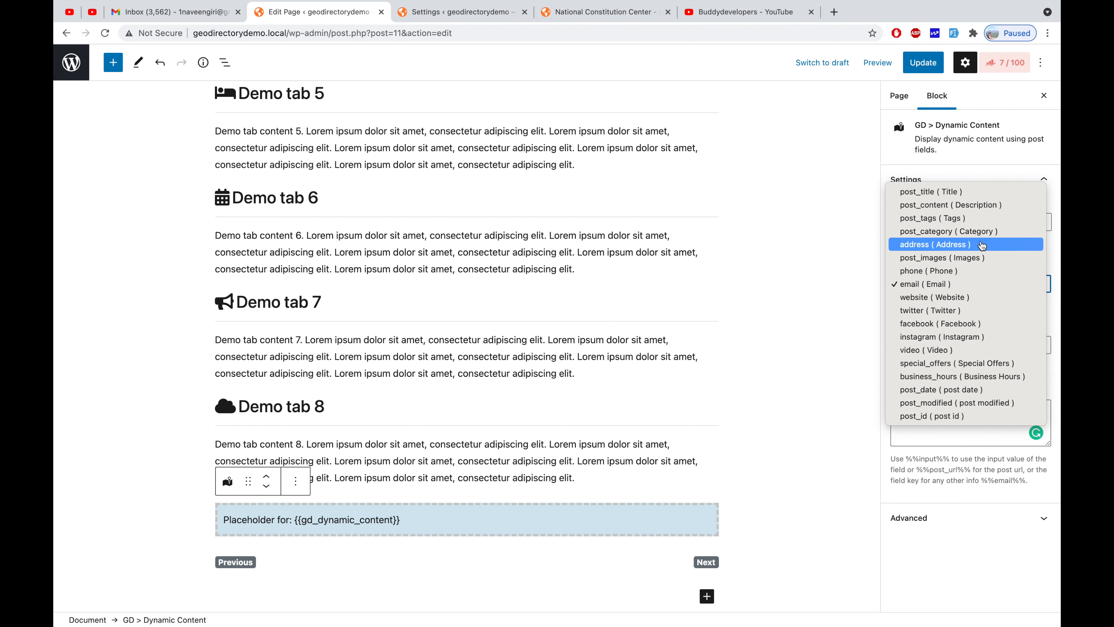
key("Escape")
key("p")
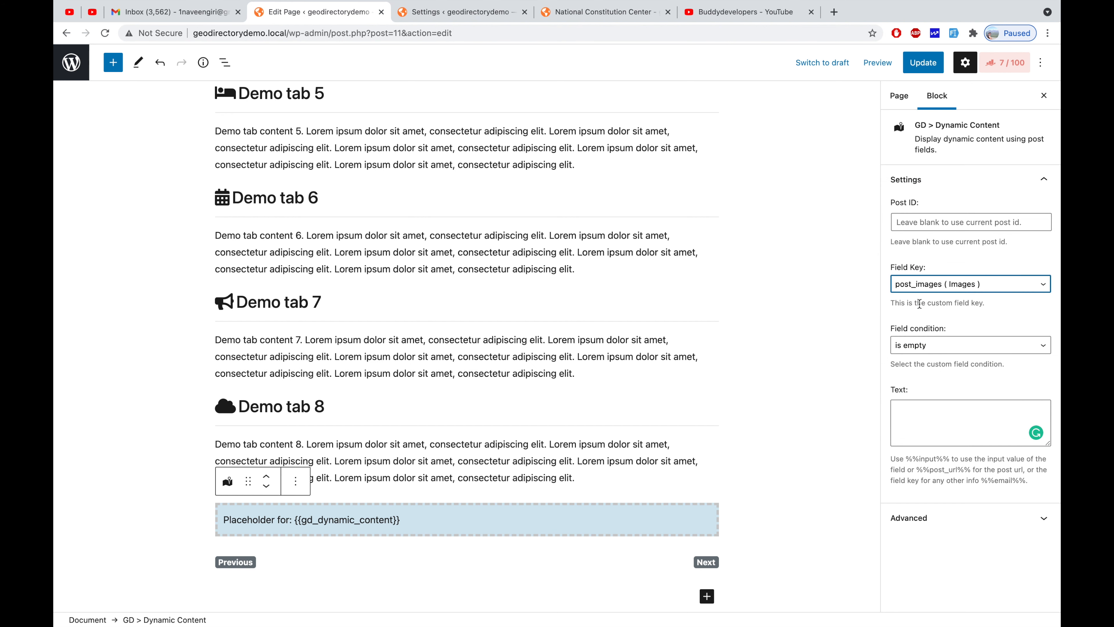
left_click(936, 426)
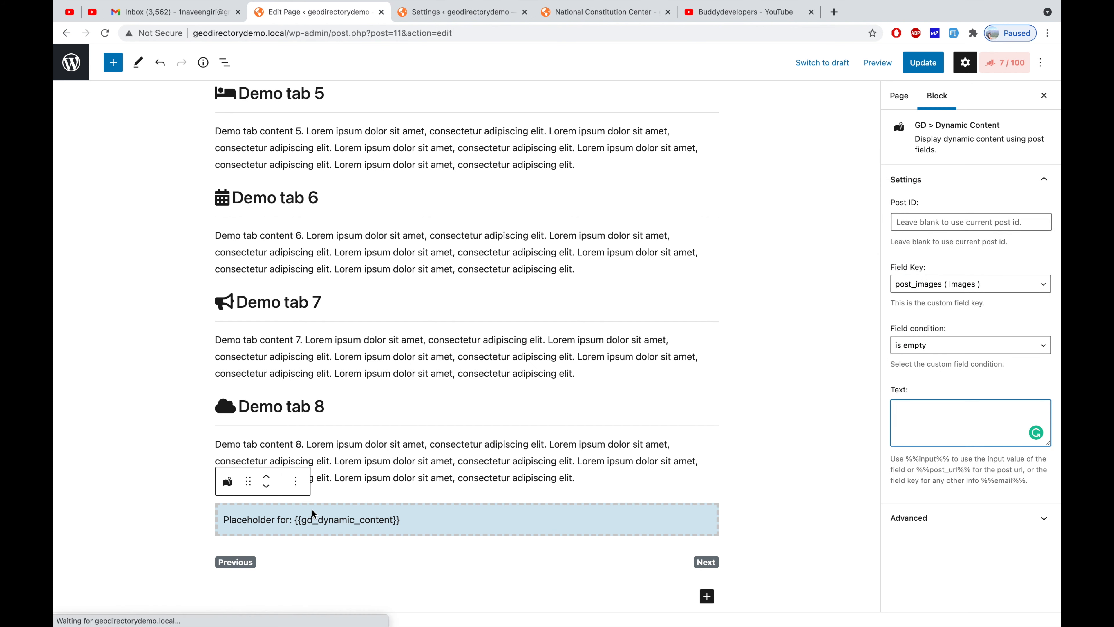
Step: Remove the GD > Dynamic Content block from below the Single Tabs block
scroll(313, 512, "down", 1)
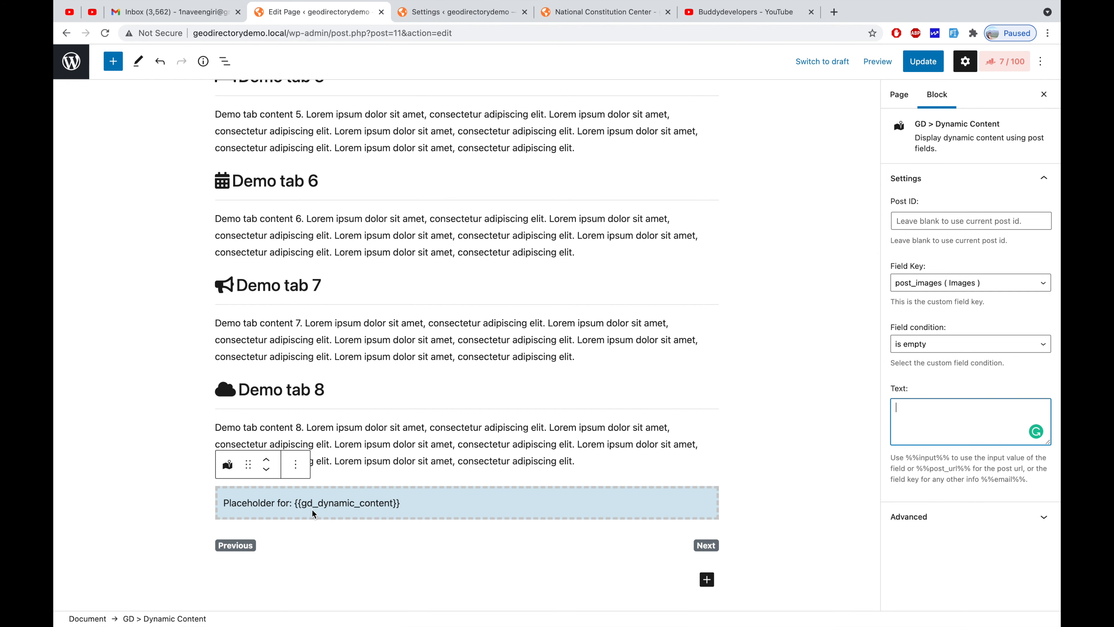
left_click(303, 476)
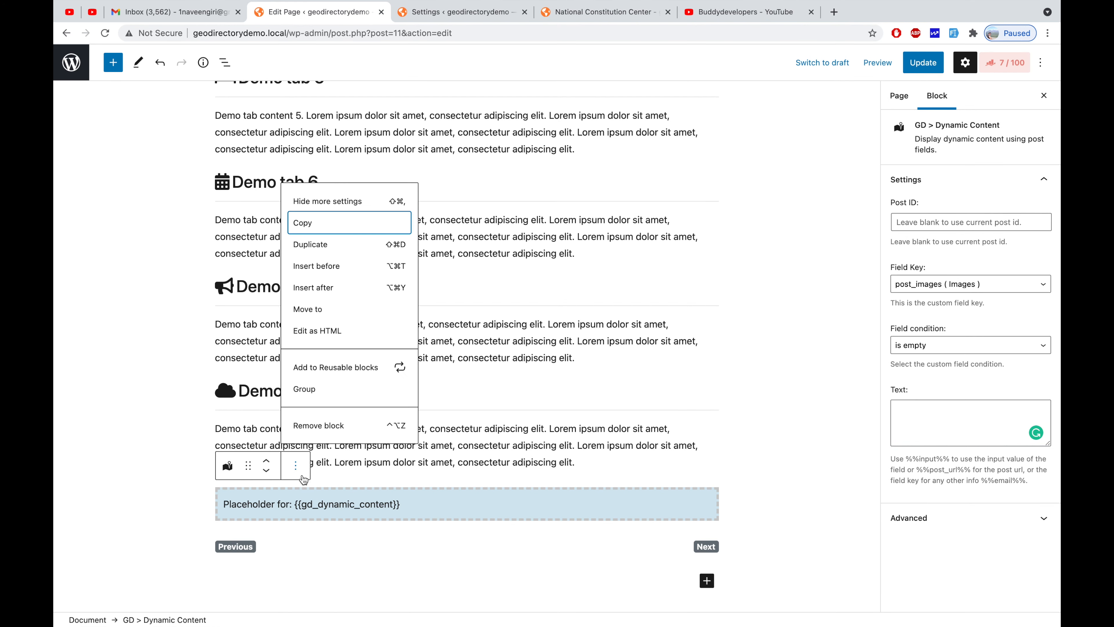
left_click(335, 426)
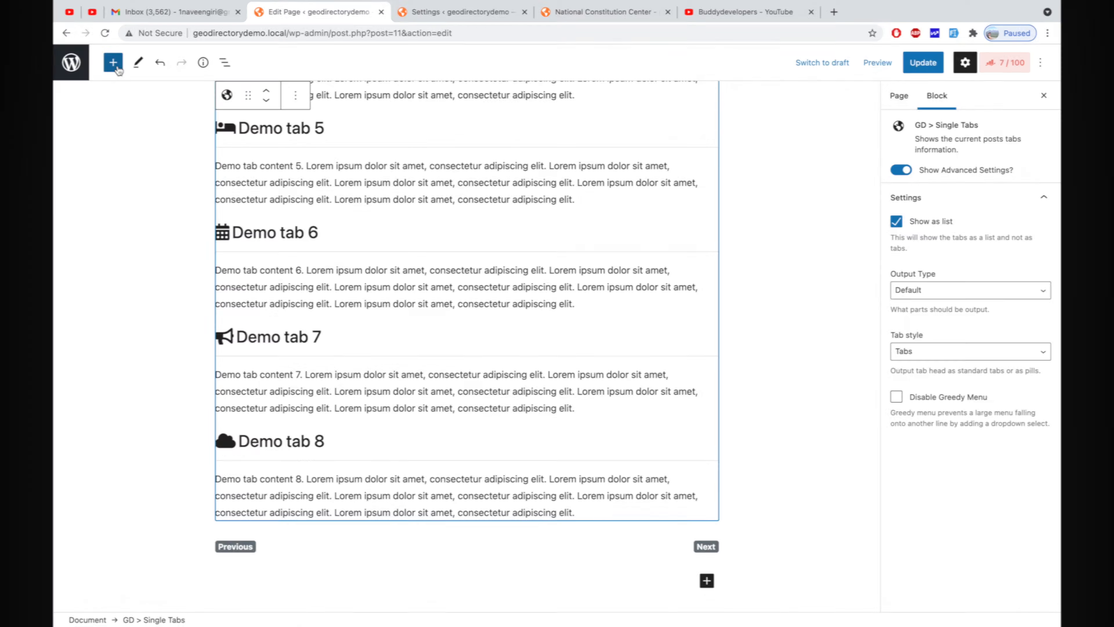
Step: Look up the GD > Loop block among the available blocks and examine the listings on the site's Business archive page
left_click(113, 63)
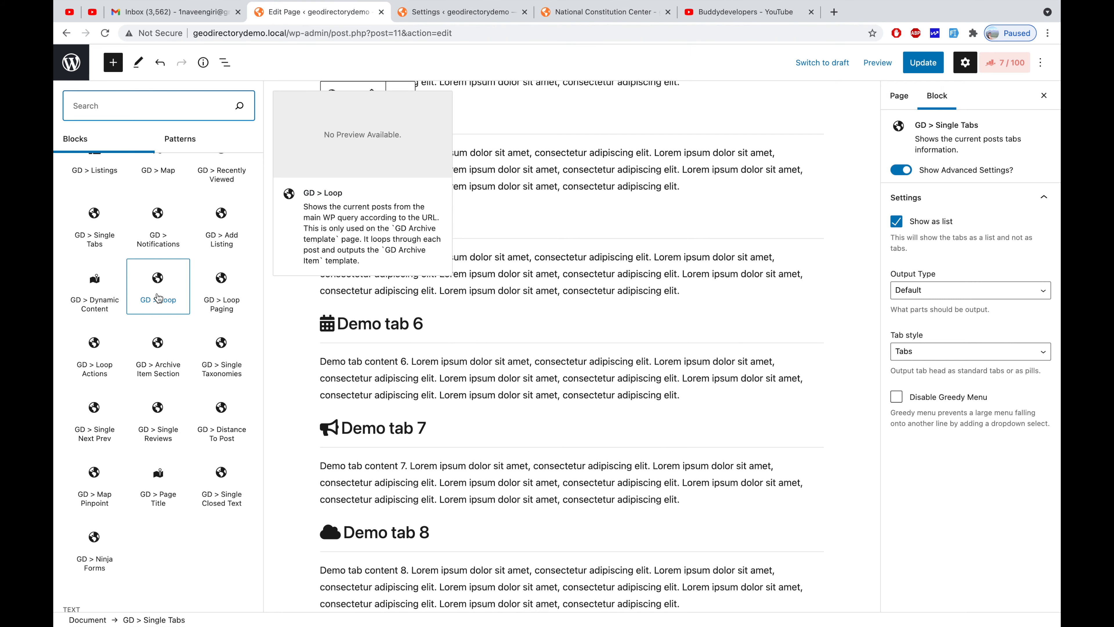
left_click(605, 12)
scroll(266, 131, "up", 10)
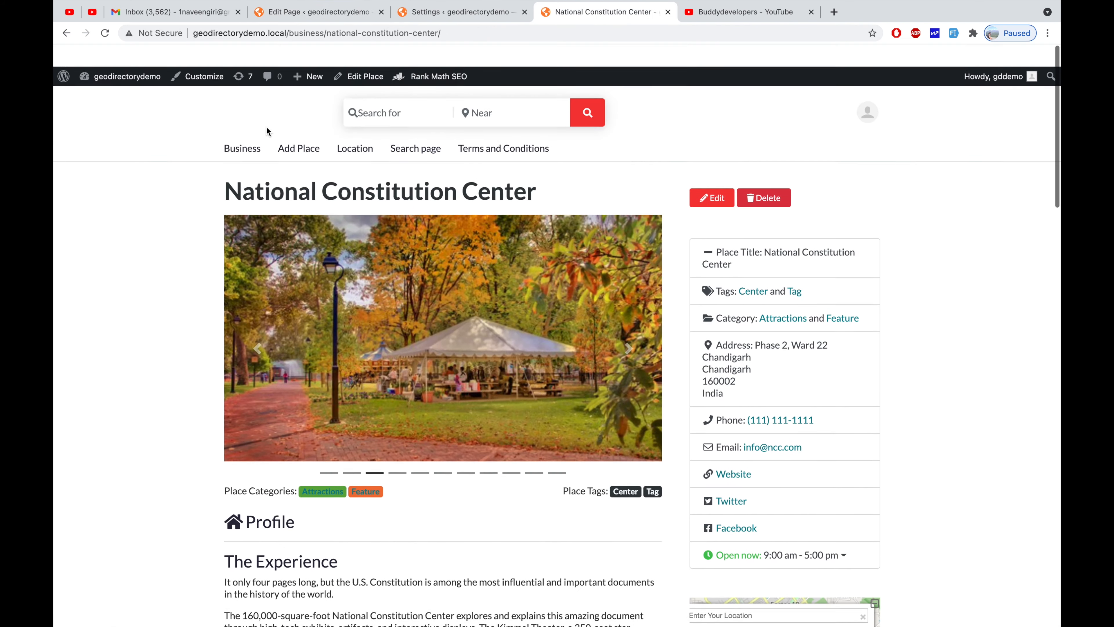
left_click(234, 128)
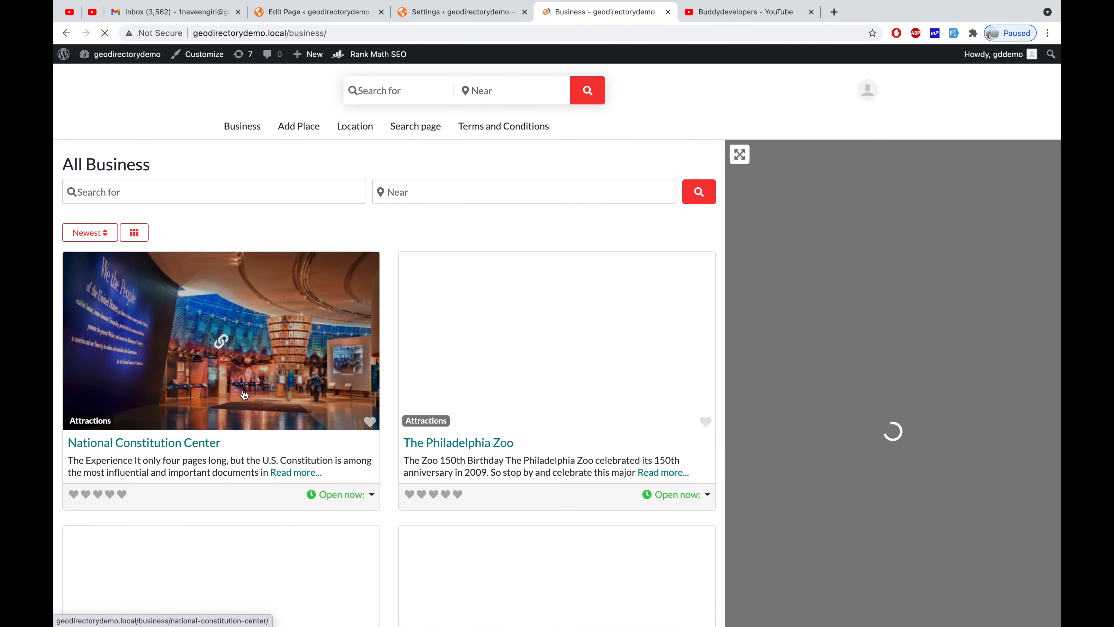
scroll(245, 395, "down", 1)
scroll(244, 395, "down", 4)
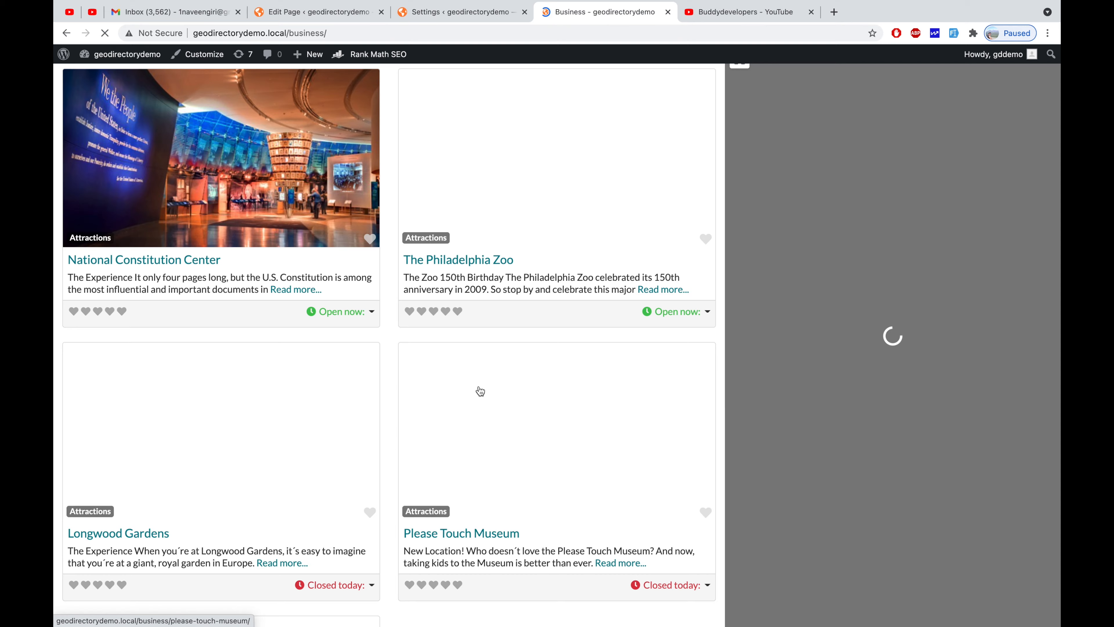
scroll(480, 390, "down", 6)
scroll(480, 389, "up", 8)
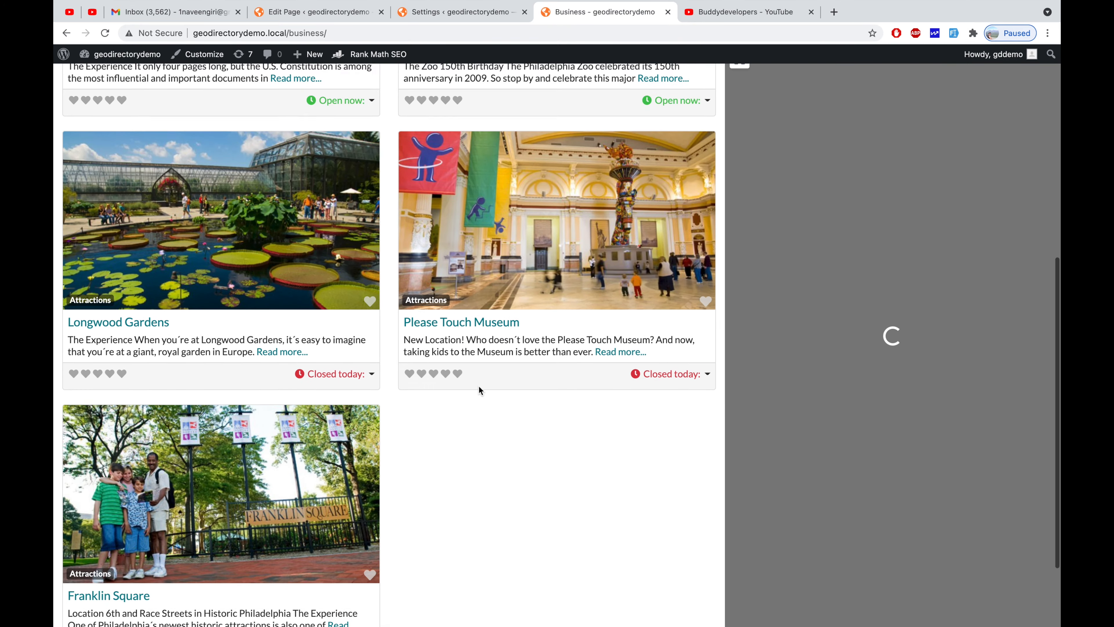
scroll(481, 387, "up", 1)
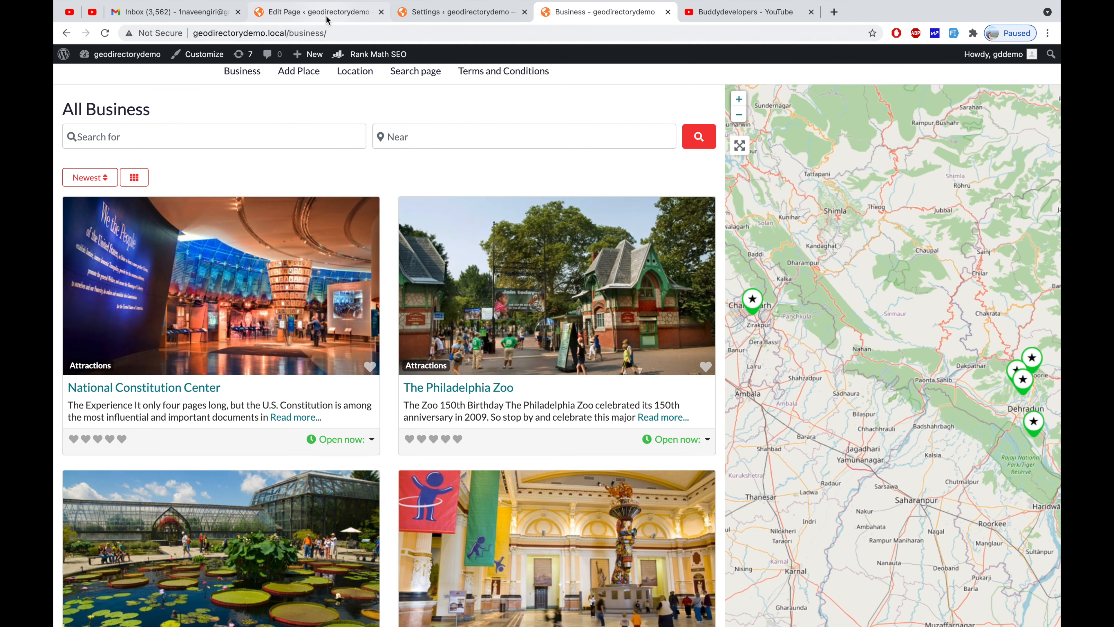
Step: Check the loop blocks in the page editor against the sorting and layout controls on the Business archive page
left_click(326, 12)
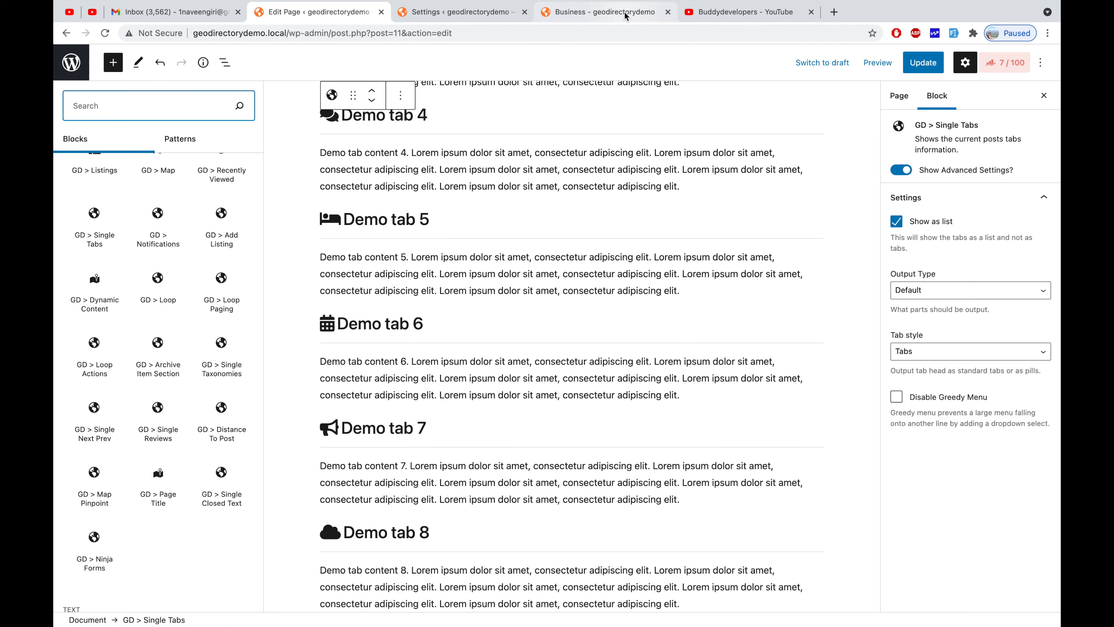
left_click(605, 11)
scroll(542, 214, "up", 2)
left_click(90, 232)
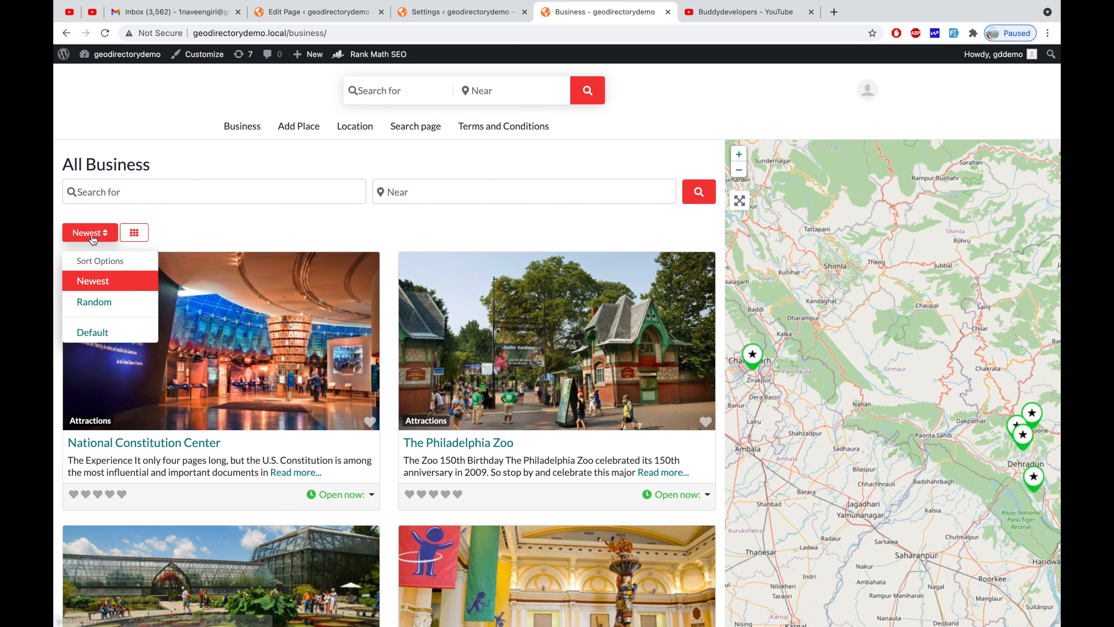
left_click(135, 234)
left_click(91, 236)
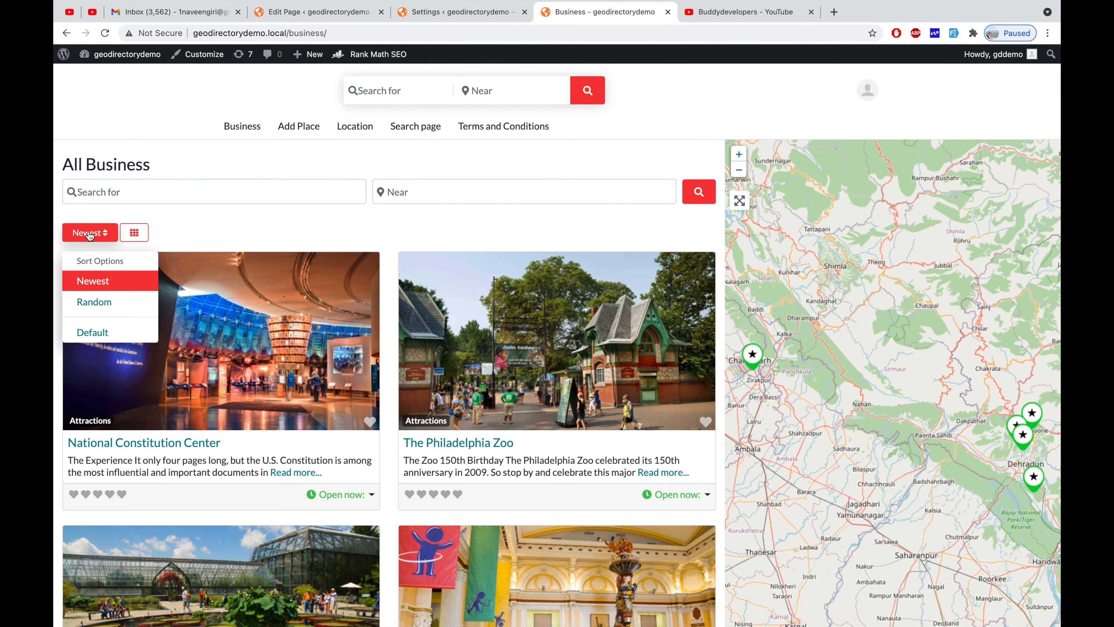
Step: Return to the page editor and examine the existing GD > Single Next Prev block and its settings below the tabs
left_click(347, 12)
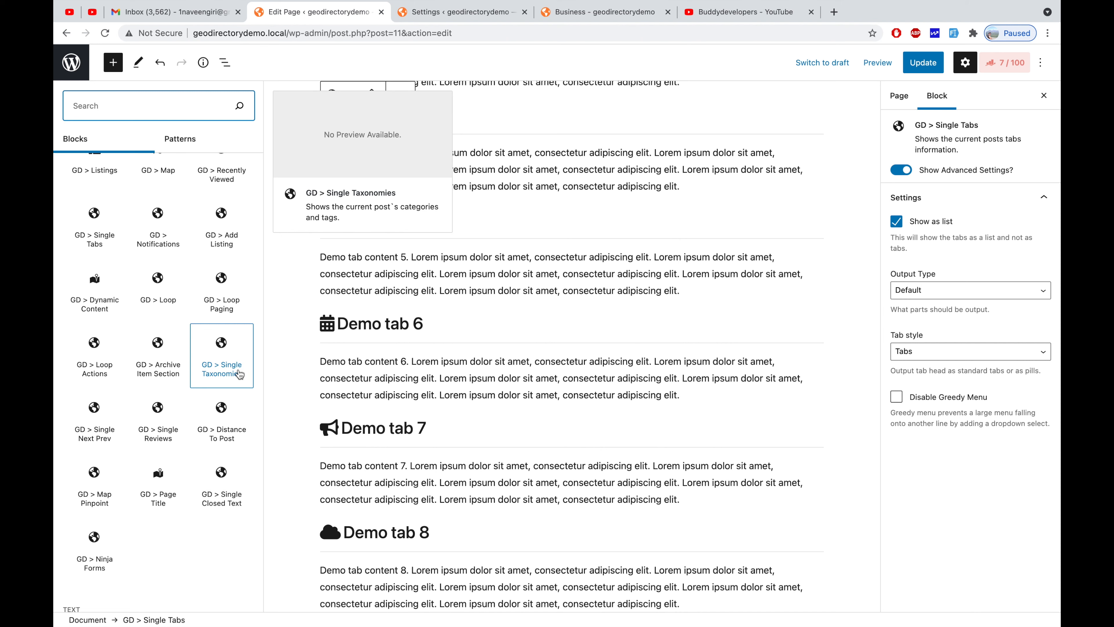
left_click(90, 439)
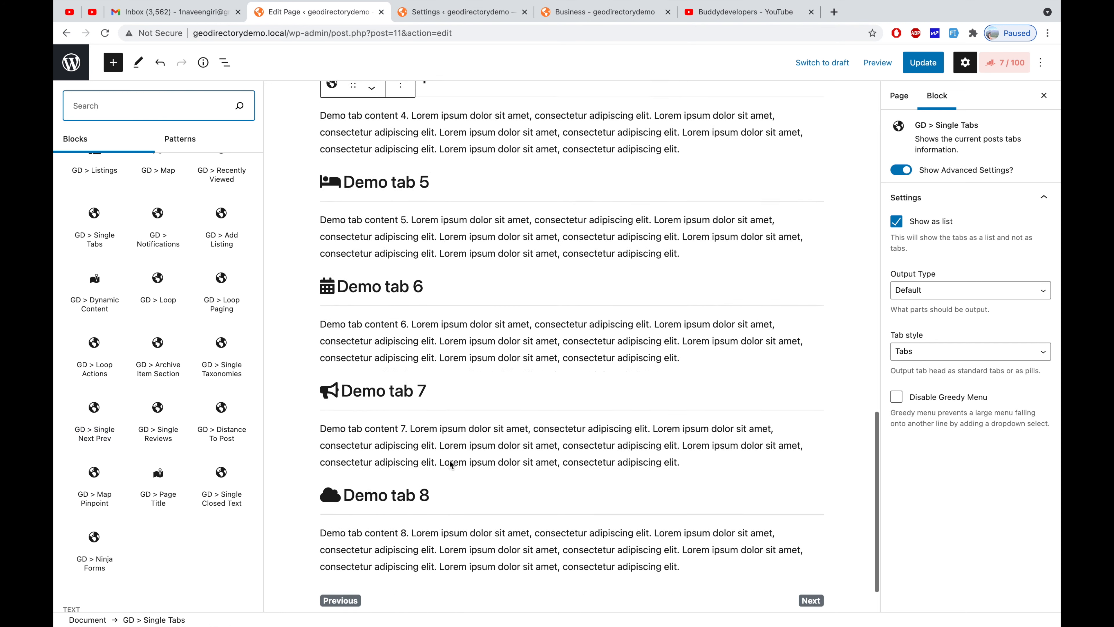
left_click(395, 554)
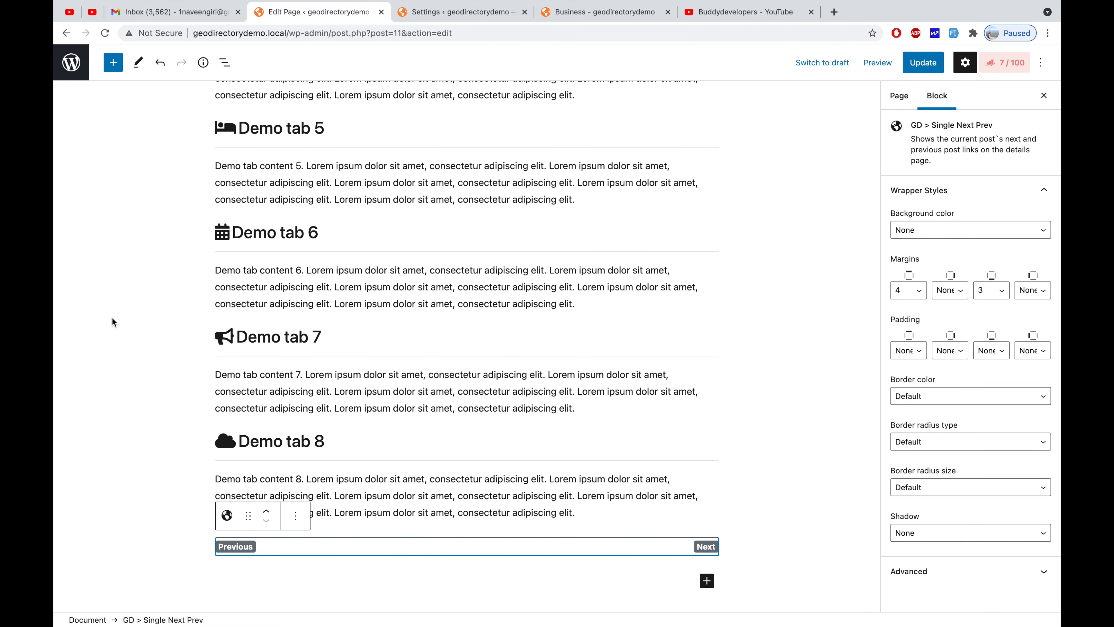
Step: Insert a GD > Distance To Post block between the Post Images block and the categories and tags
left_click(113, 68)
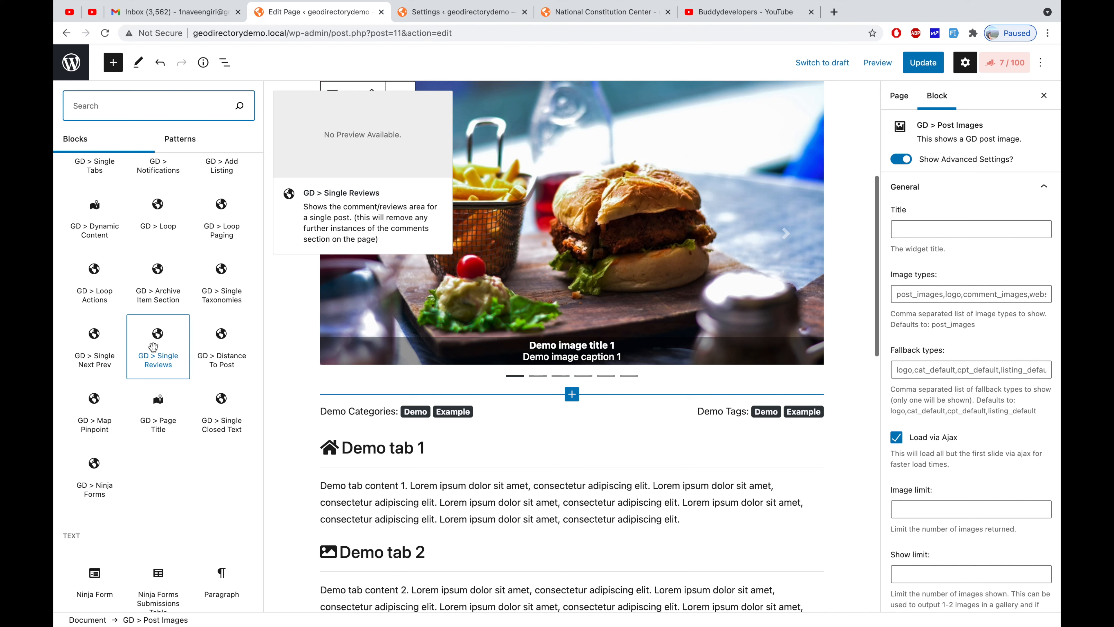
left_click(226, 355)
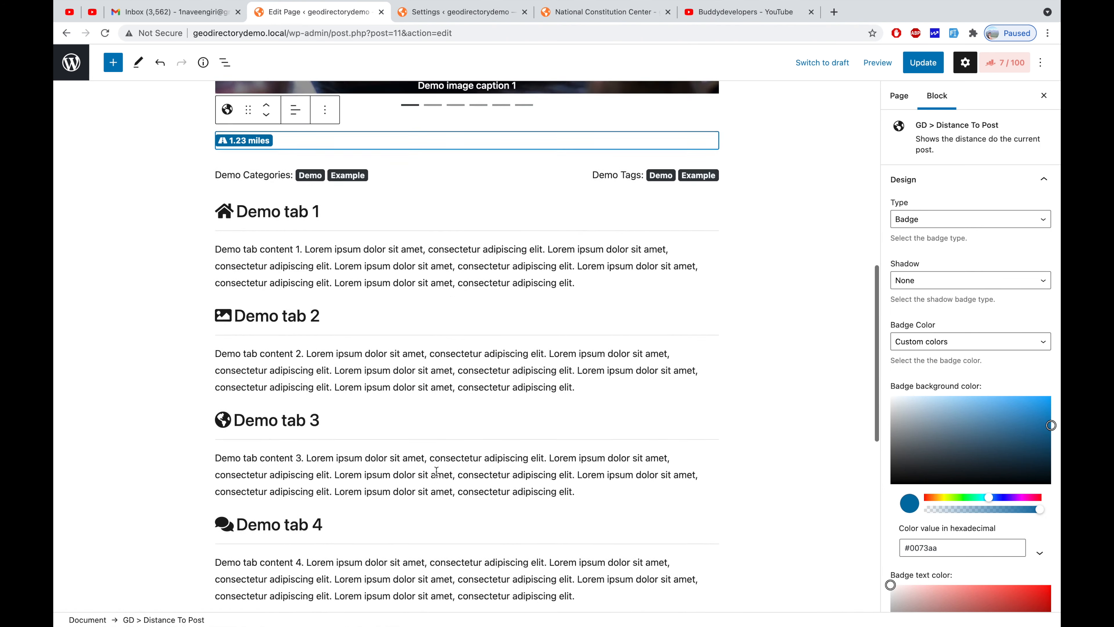
scroll(436, 471, "up", 2)
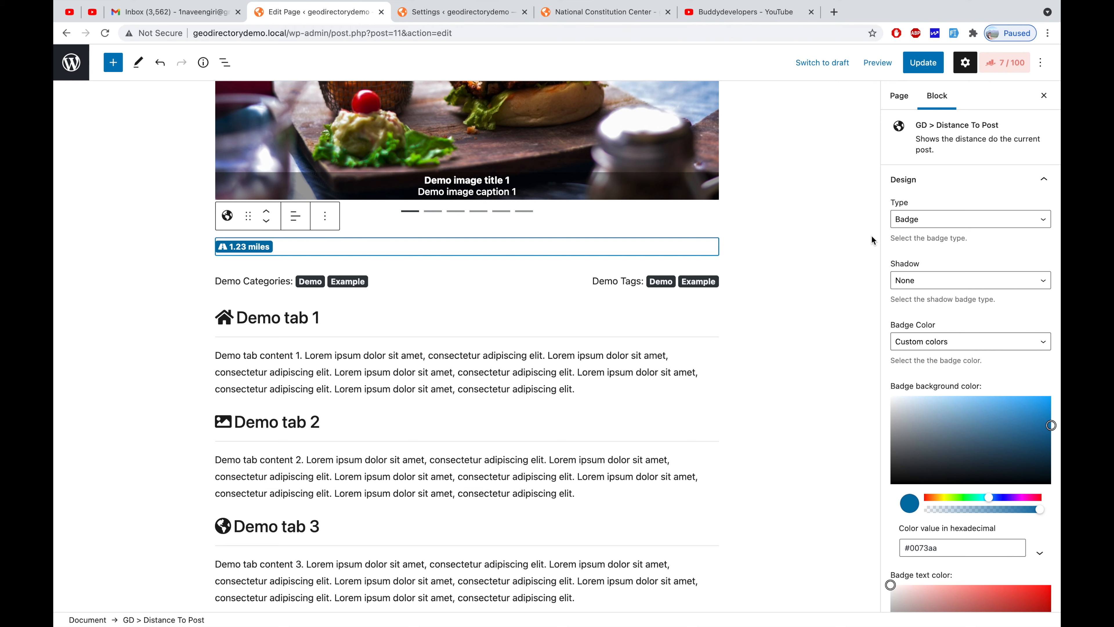
Step: Review the Distance To Post block's badge type, remaining Design options and Advanced settings
left_click(950, 216)
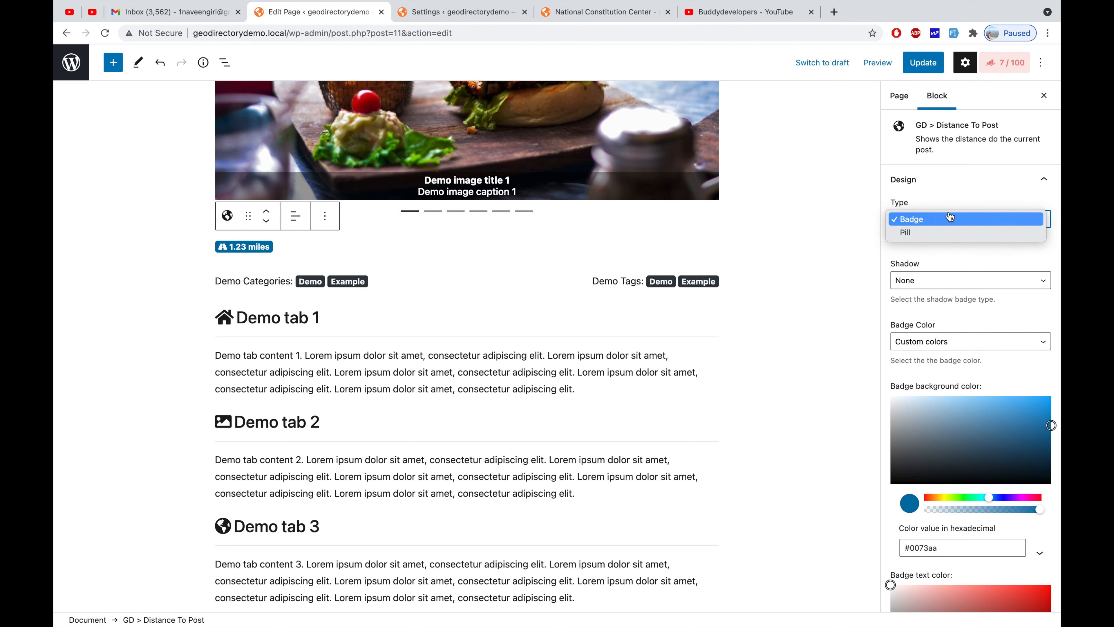
left_click(951, 217)
scroll(934, 318, "down", 8)
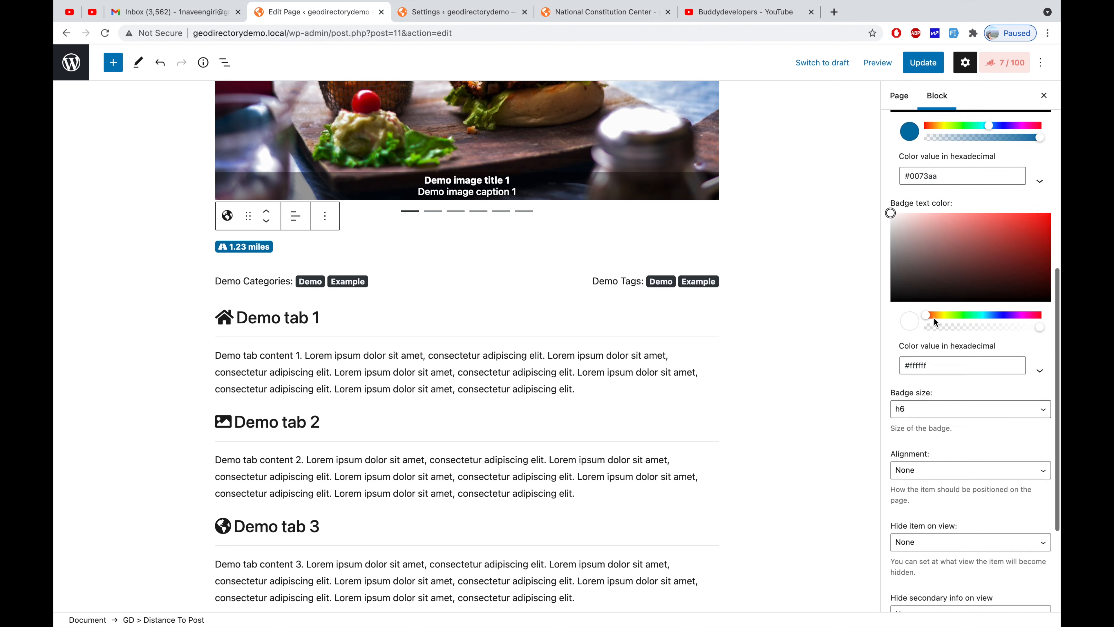
scroll(934, 317, "up", 9)
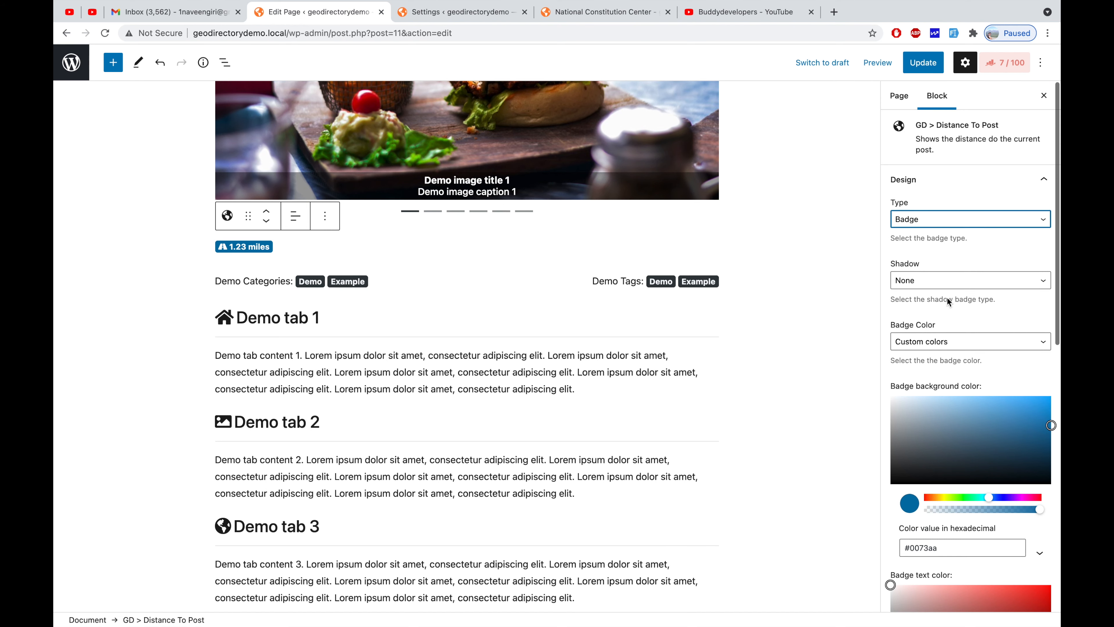
left_click(1042, 180)
left_click(1013, 209)
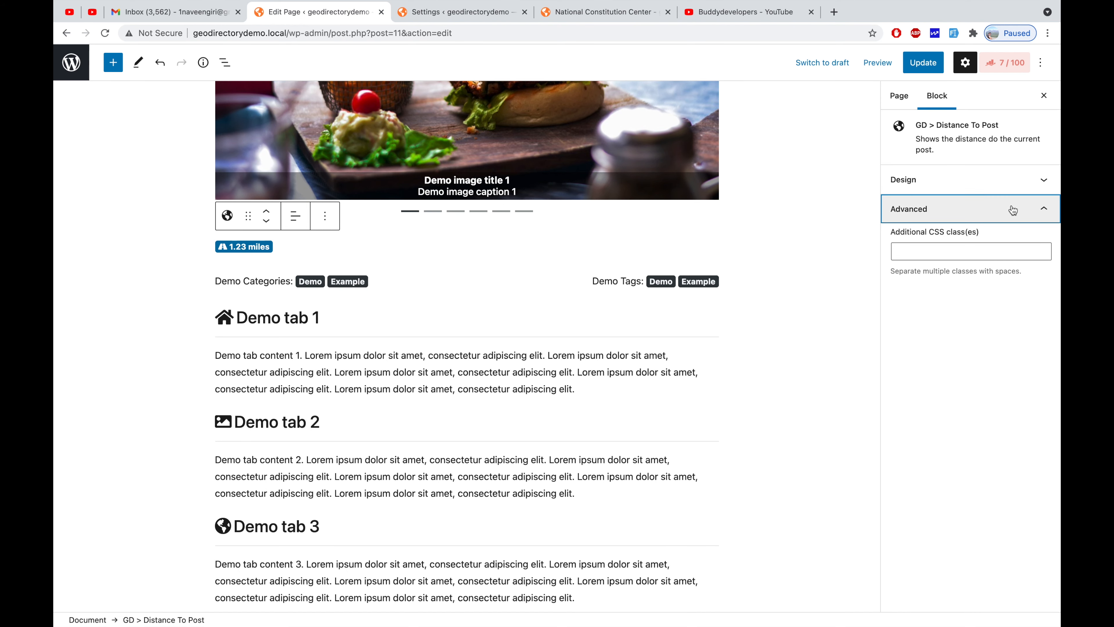
left_click(1013, 209)
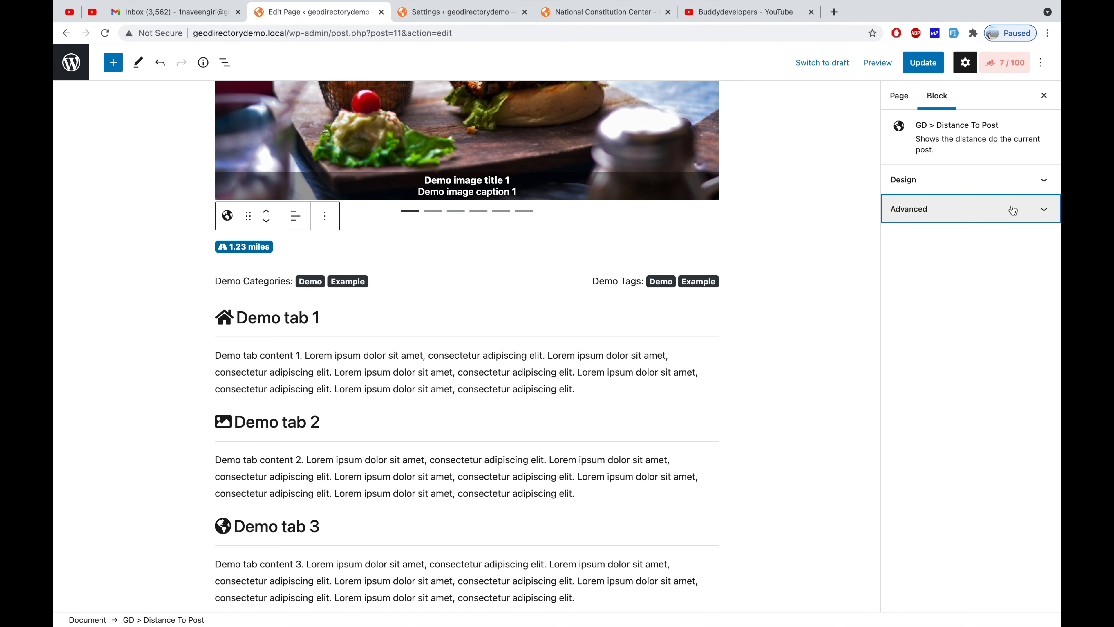
Step: Remove the GD > Distance To Post block from below the Post Images block
left_click(277, 245)
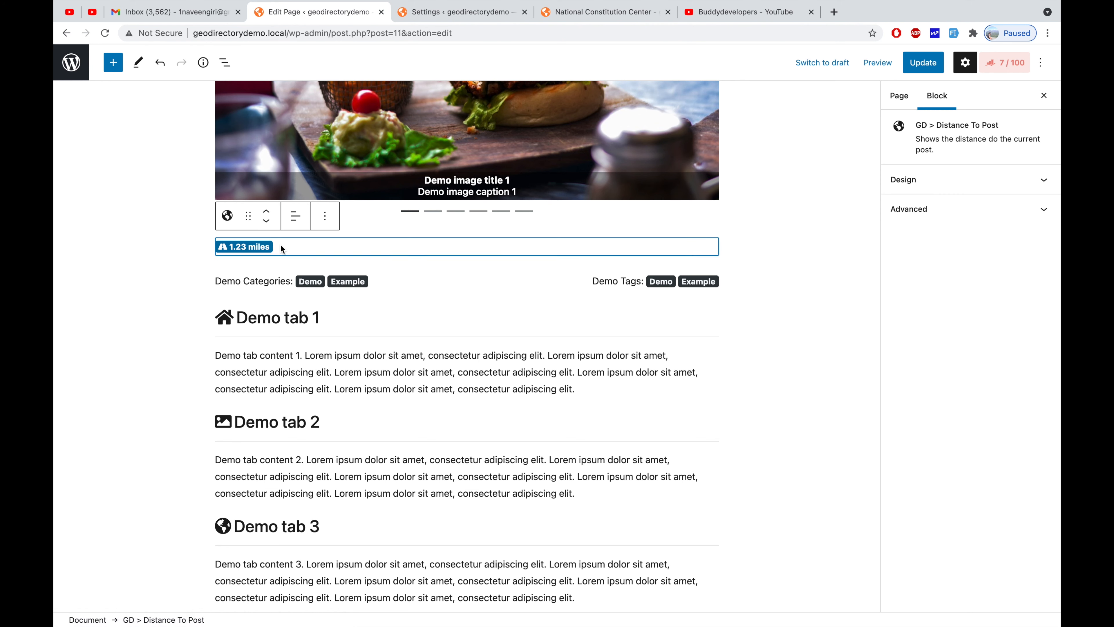
left_click(329, 220)
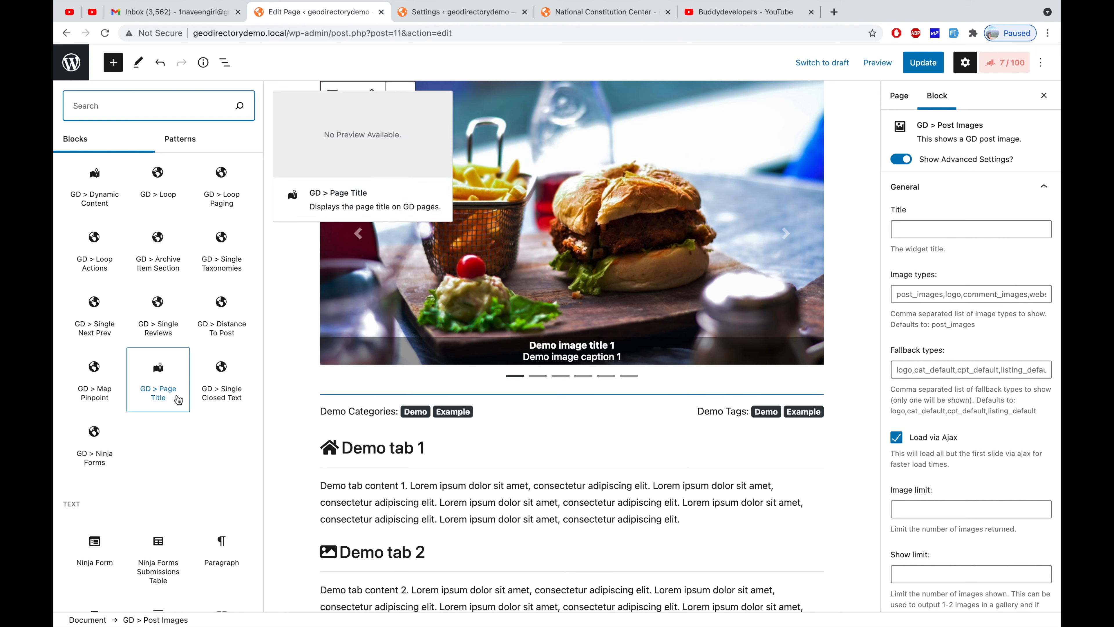
Step: Look through the remaining GeoDirectory blocks and insert a GD > Ninja Forms block below the Post Images block
scroll(177, 395, "down", 2)
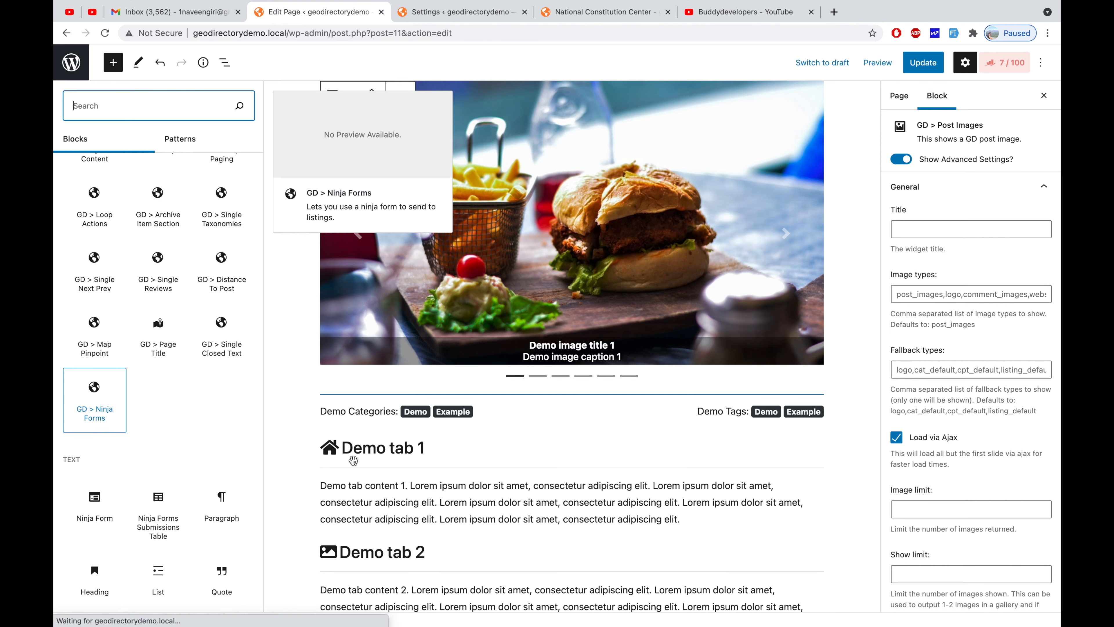
left_click(112, 386)
scroll(393, 483, "down", 5)
scroll(394, 488, "up", 5)
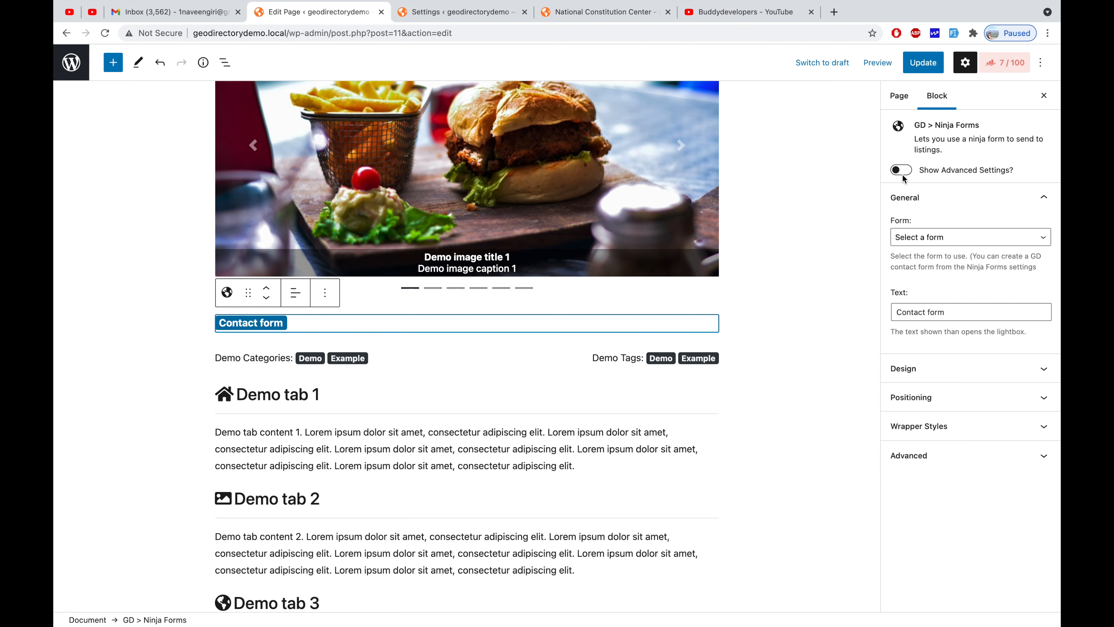
Step: Enable advanced settings for the Ninja Forms block, select the form Contact Me (ID: 1), and open its Design options
left_click(914, 171)
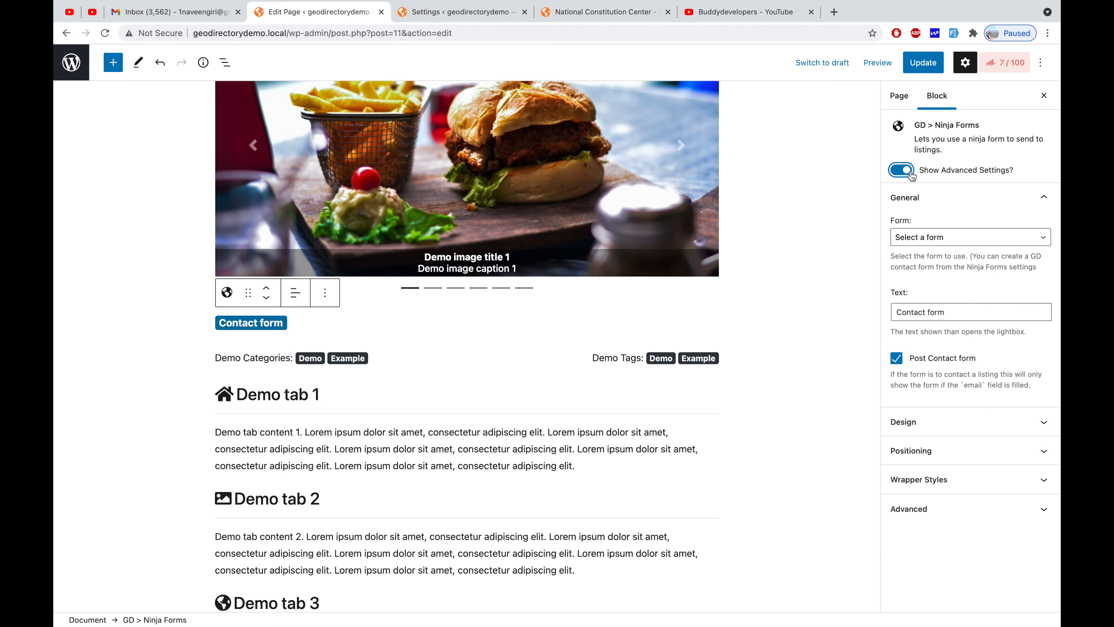
left_click(921, 237)
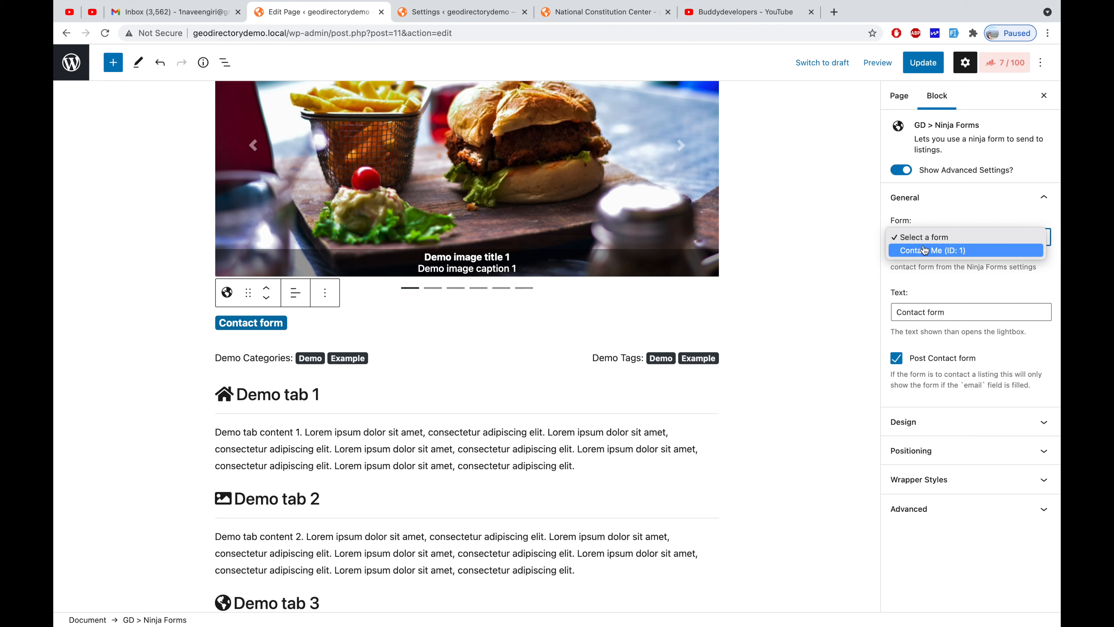
left_click(933, 251)
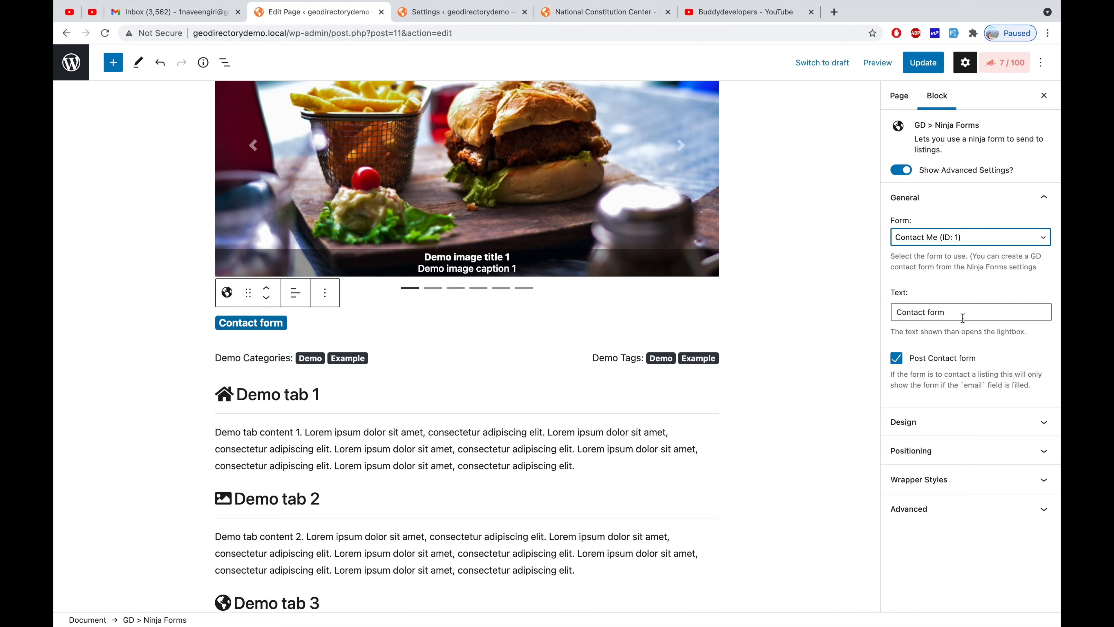
left_click(925, 420)
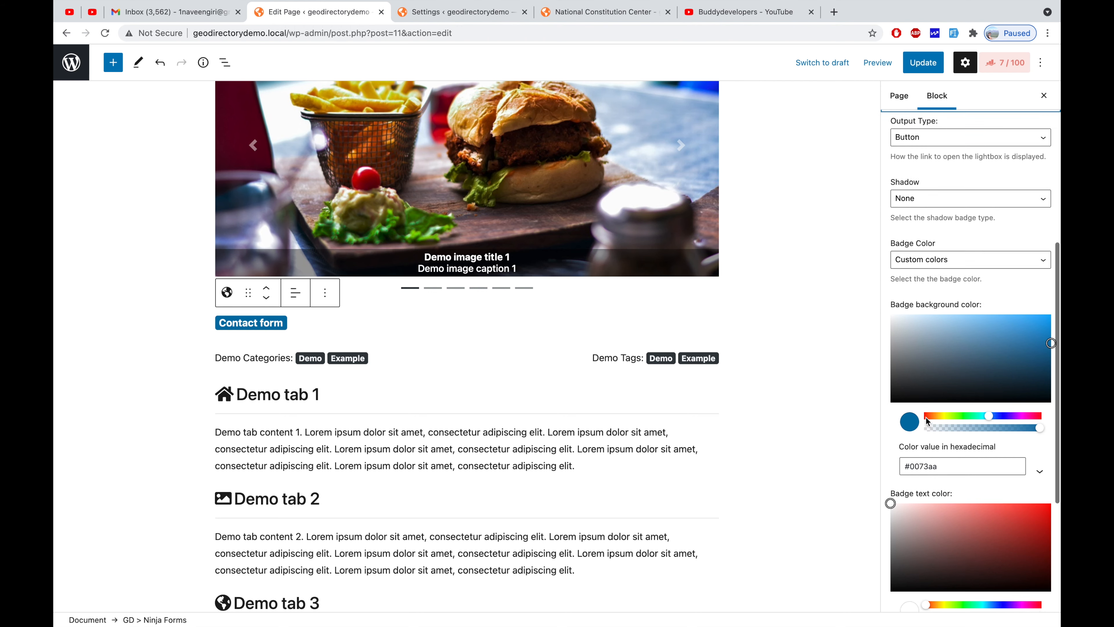
Step: Set the Ninja Forms block's Output Type to Form and update the GD Details page
left_click(947, 218)
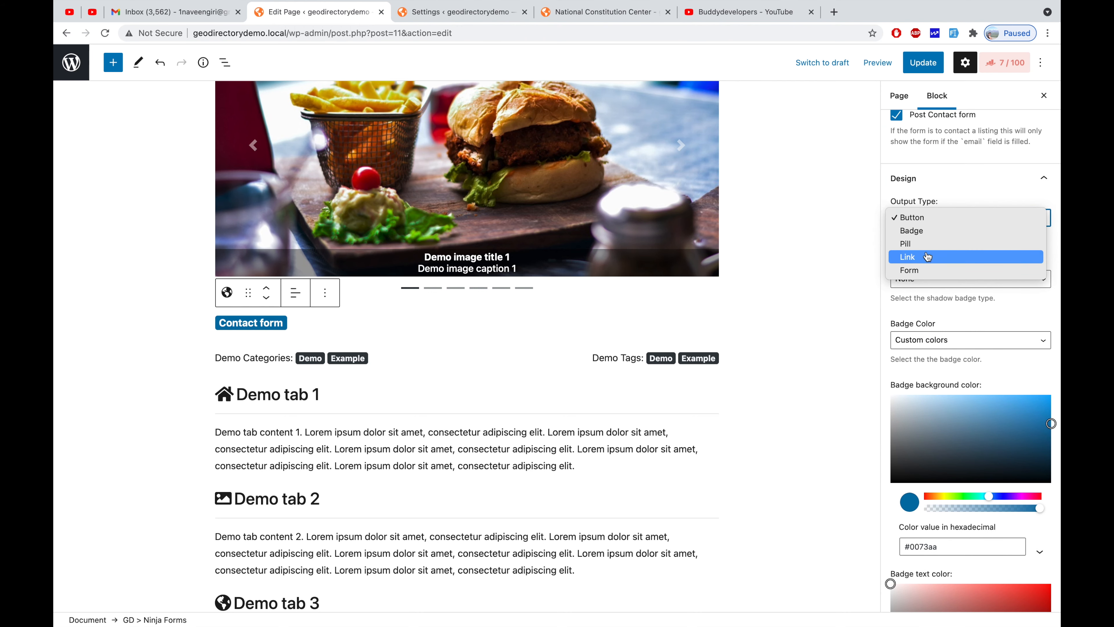
left_click(924, 270)
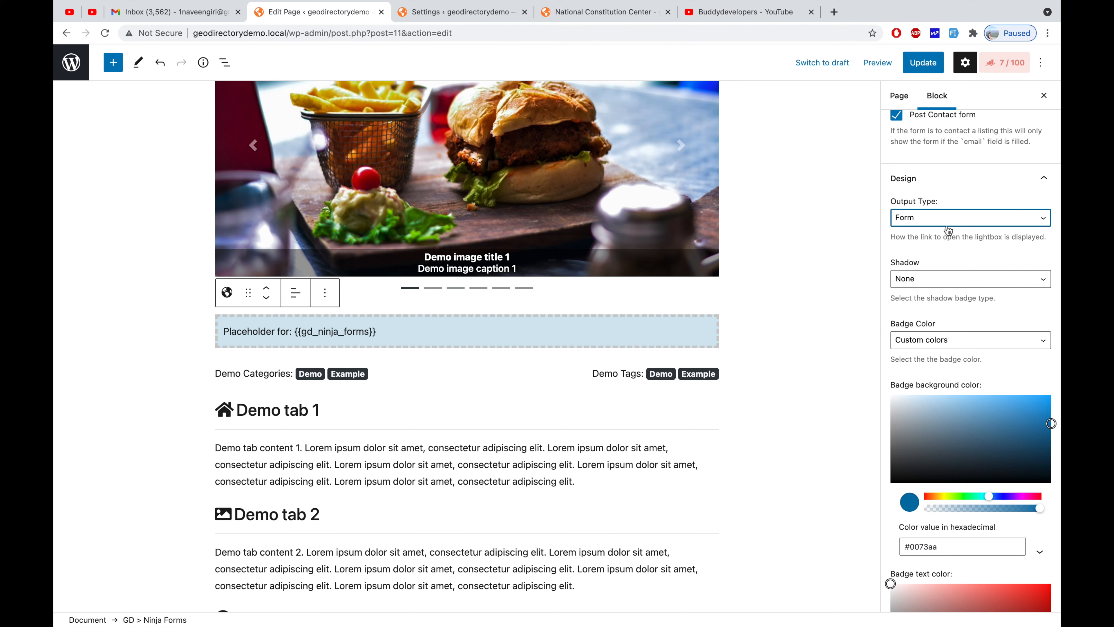
left_click(928, 65)
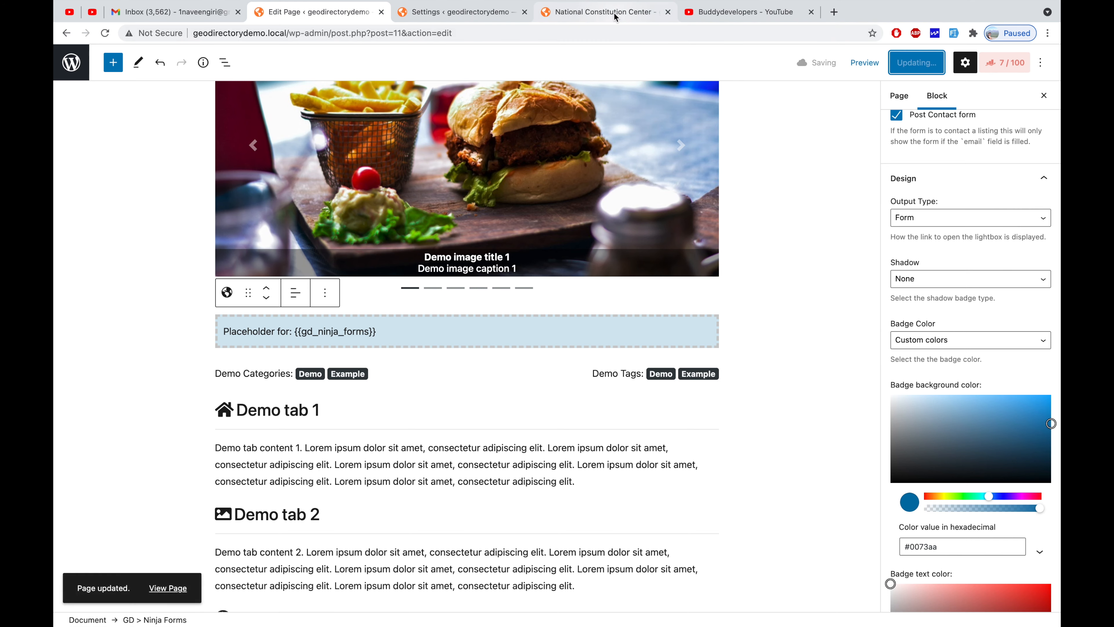
Step: Reload the National Constitution Center listing and check the embedded contact form below the images
left_click(603, 12)
left_click(579, 33)
key("Return")
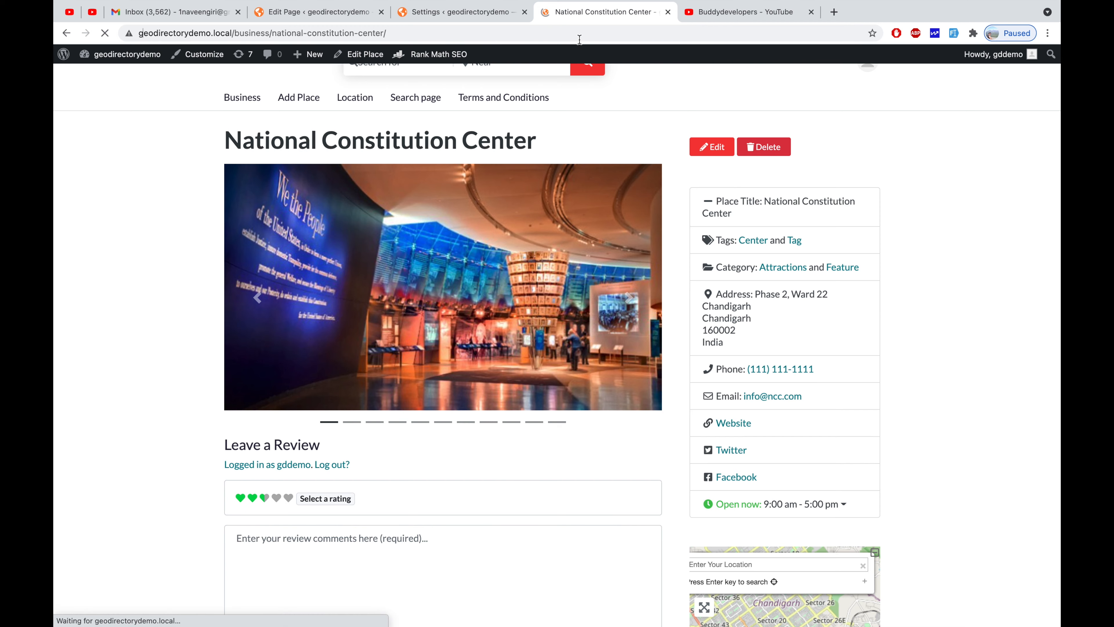
scroll(533, 319, "down", 3)
scroll(533, 320, "down", 3)
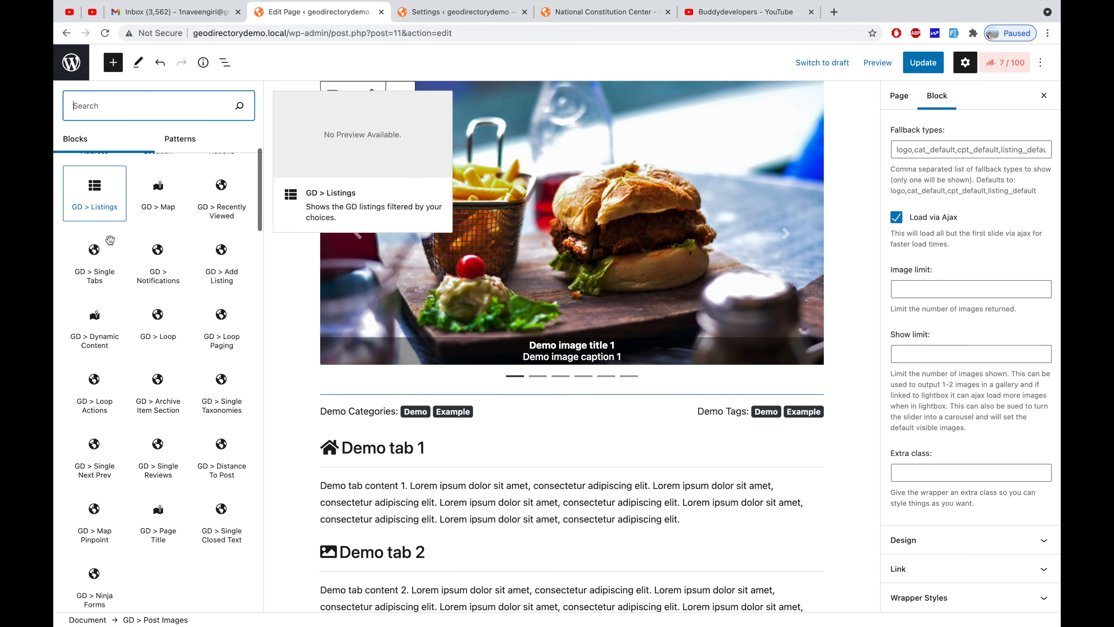
Step: Look through the GeoDirectory and Text blocks available in the GD Details page's block library
scroll(110, 240, "down", 7)
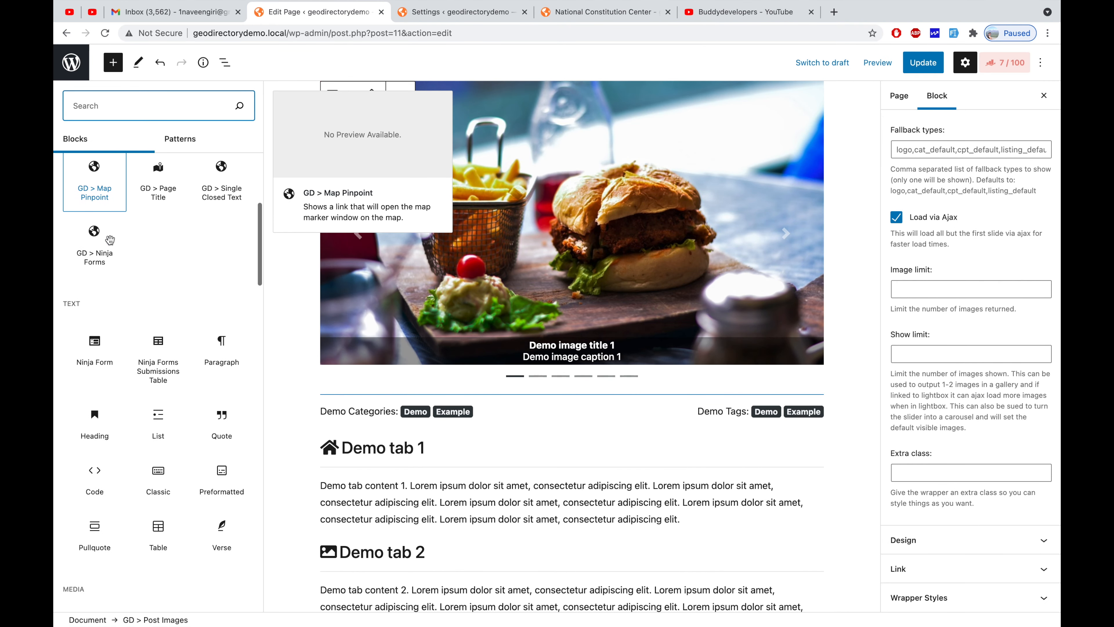
scroll(155, 308, "down", 1)
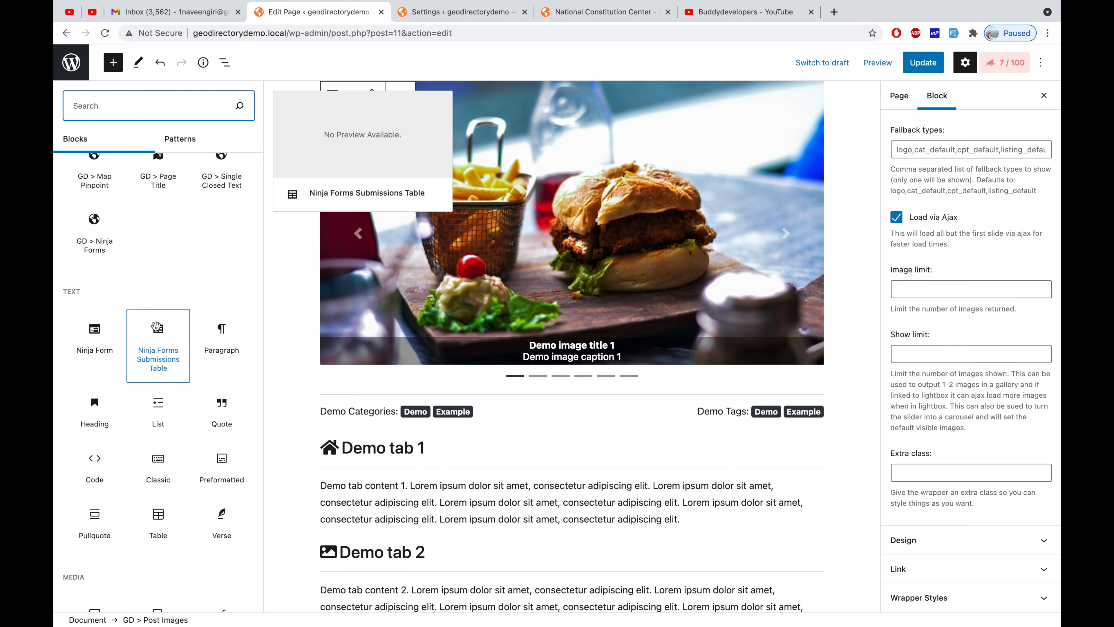
scroll(156, 325, "up", 7)
scroll(156, 330, "down", 7)
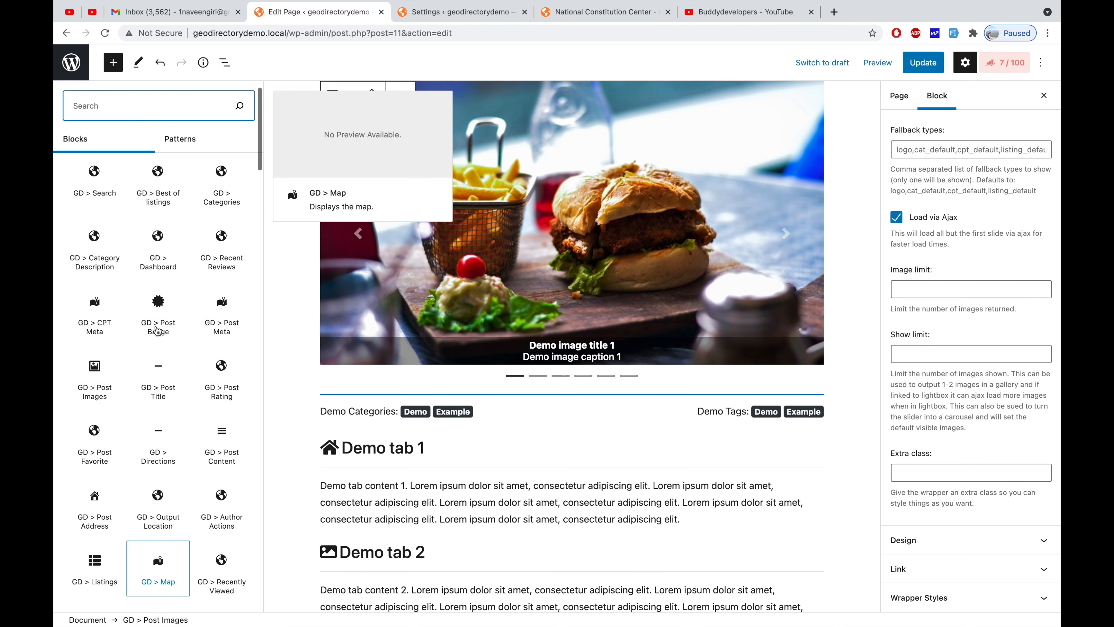
scroll(156, 327, "down", 10)
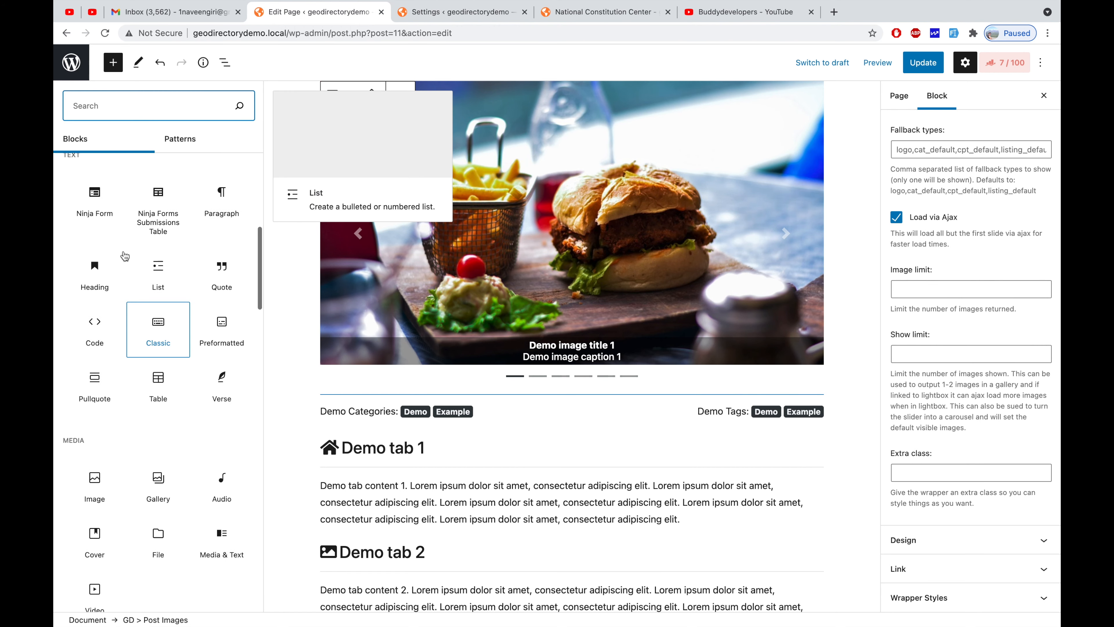
scroll(107, 423, "up", 12)
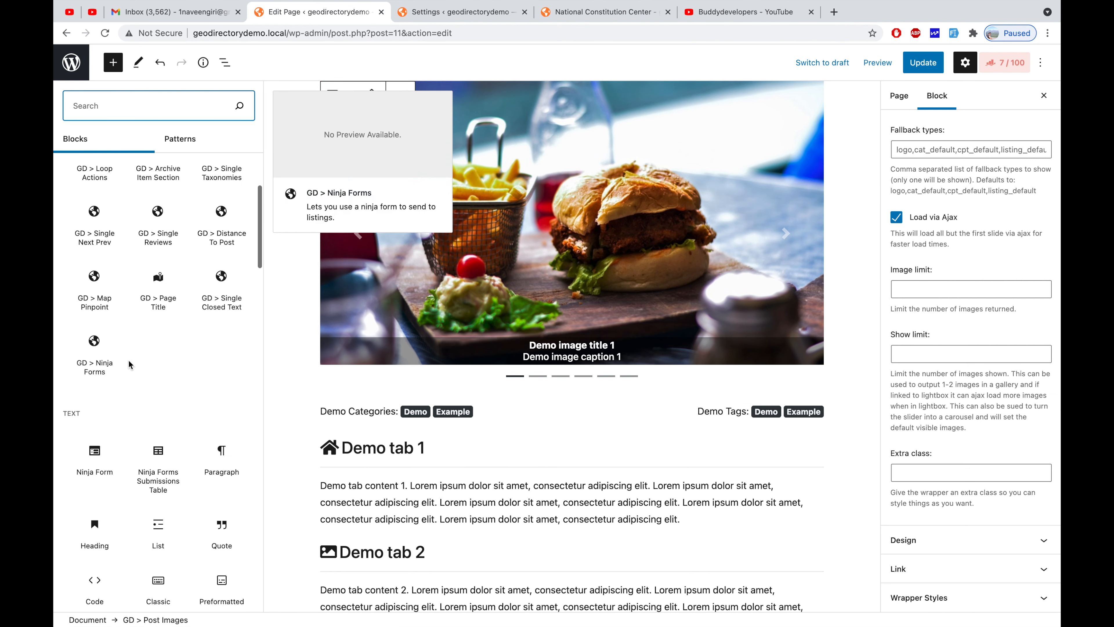
scroll(128, 360, "up", 8)
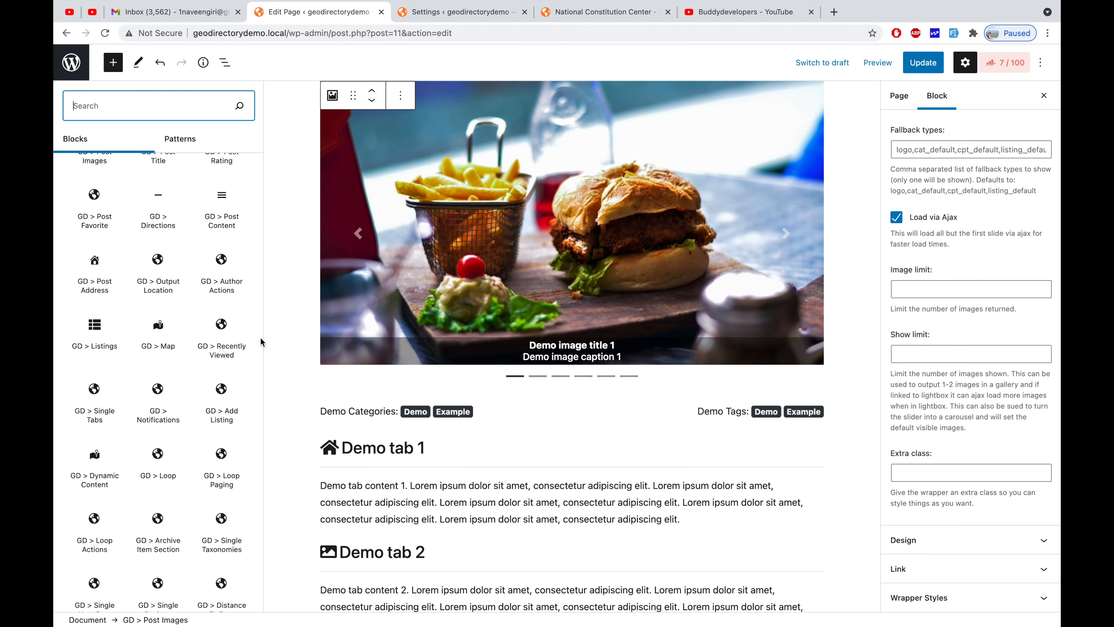
left_click(287, 352)
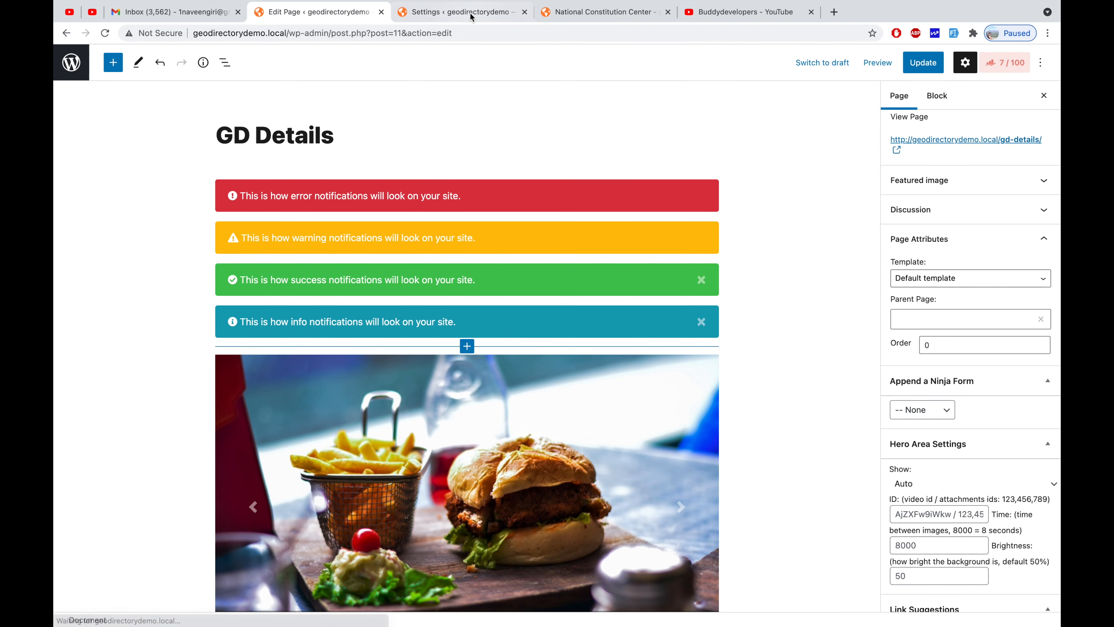
Step: Leave the Place custom-field settings and open the Widgets page under Appearance
left_click(474, 16)
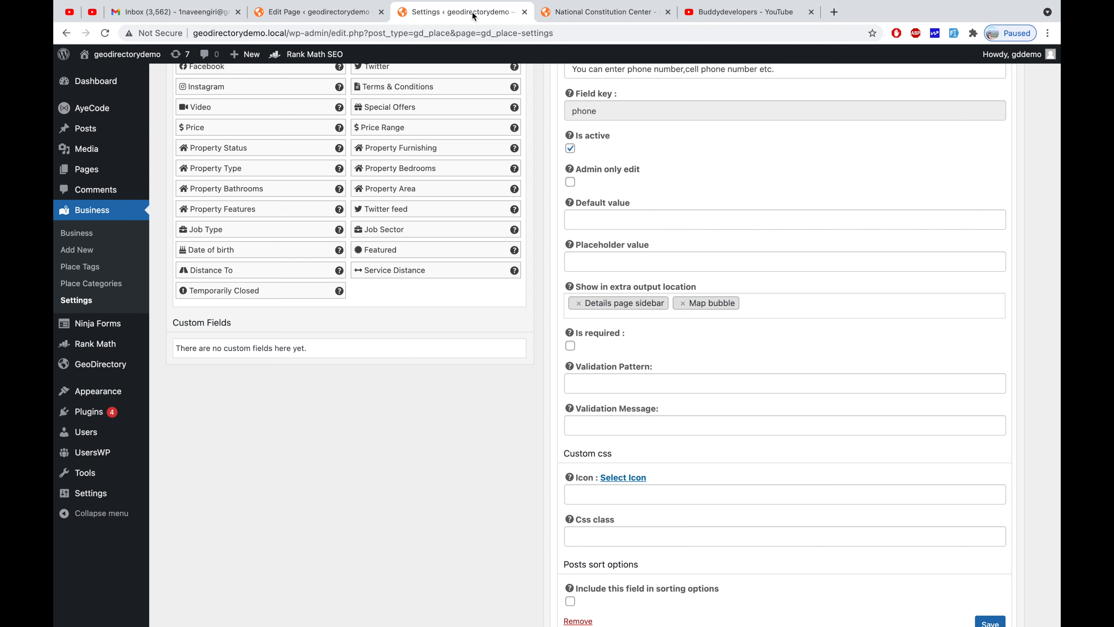
scroll(407, 315, "up", 10)
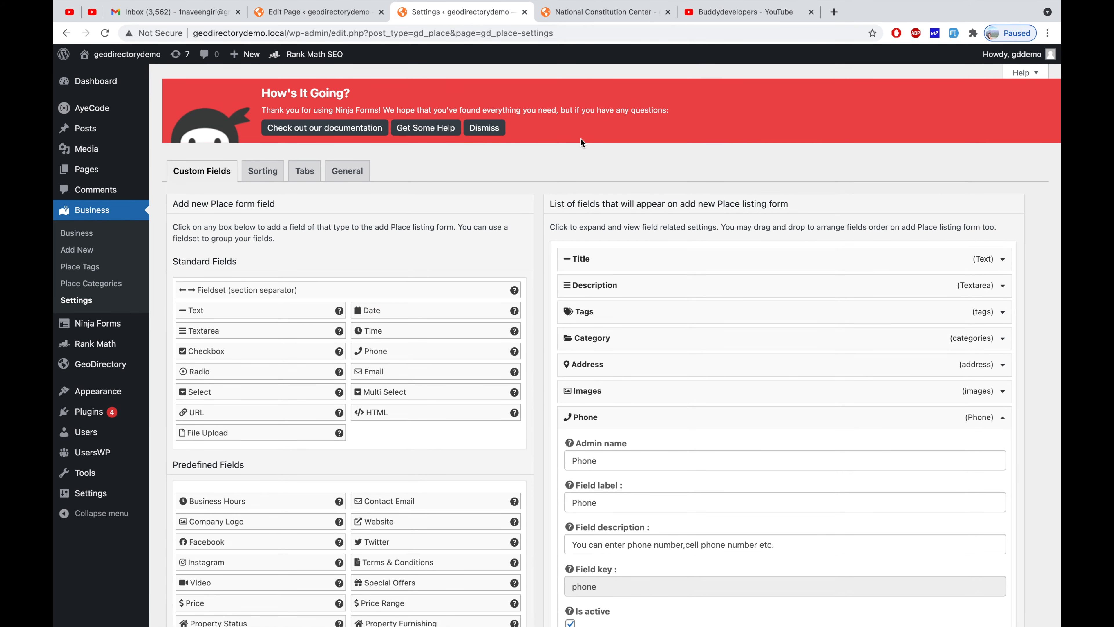
mouse_move(110, 391)
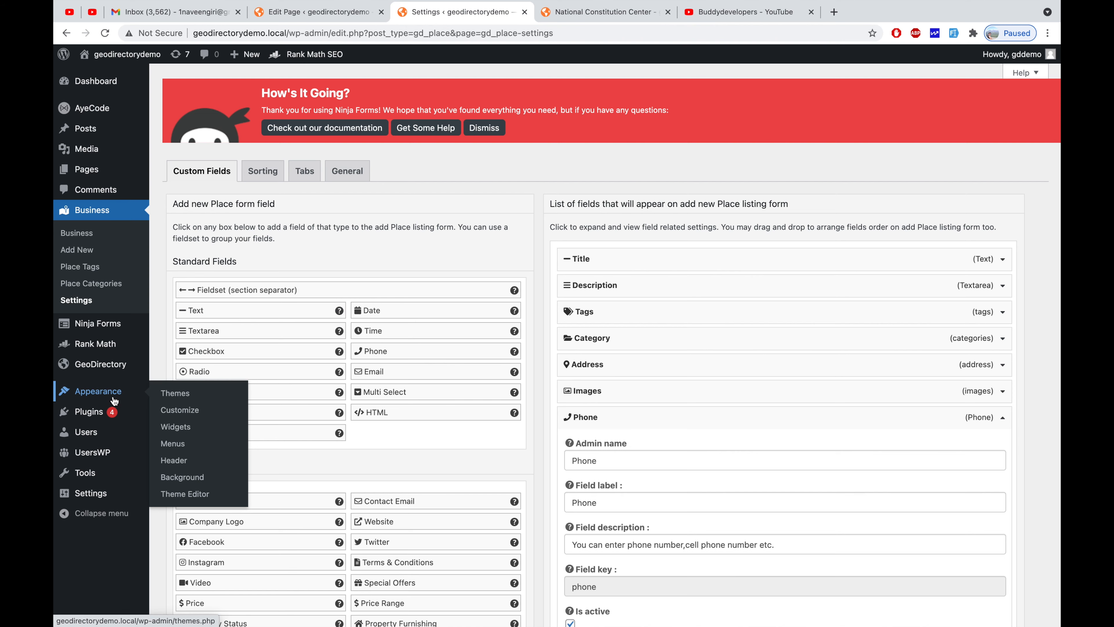
left_click(179, 434)
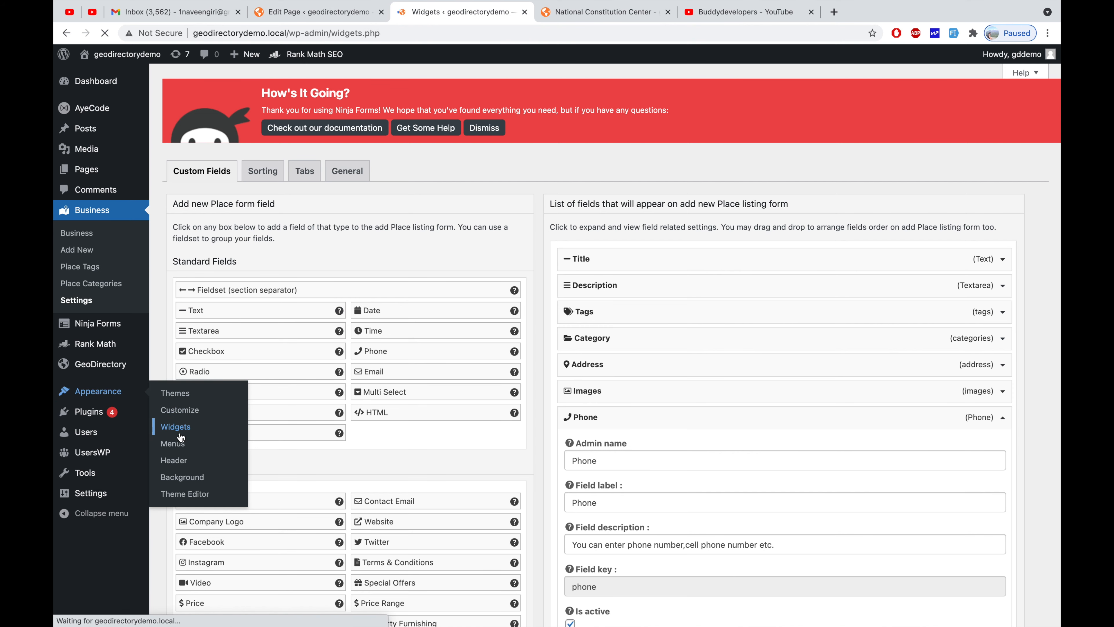
Step: Look through the available GD widgets and the sidebar areas, including the Sidebar Page area
scroll(370, 419, "down", 10)
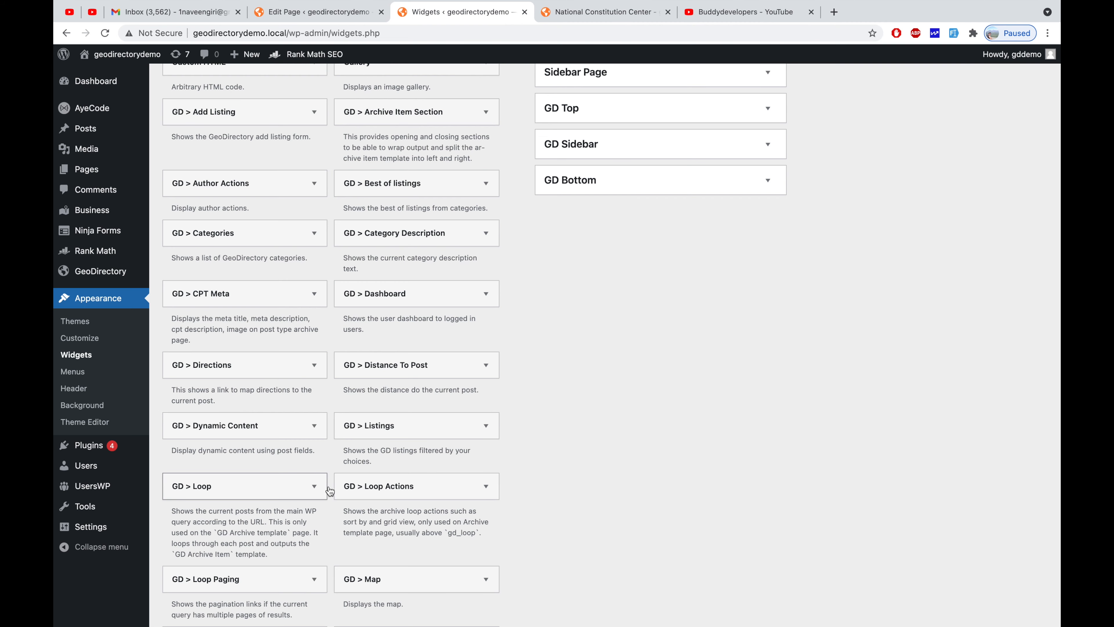
scroll(386, 593, "down", 10)
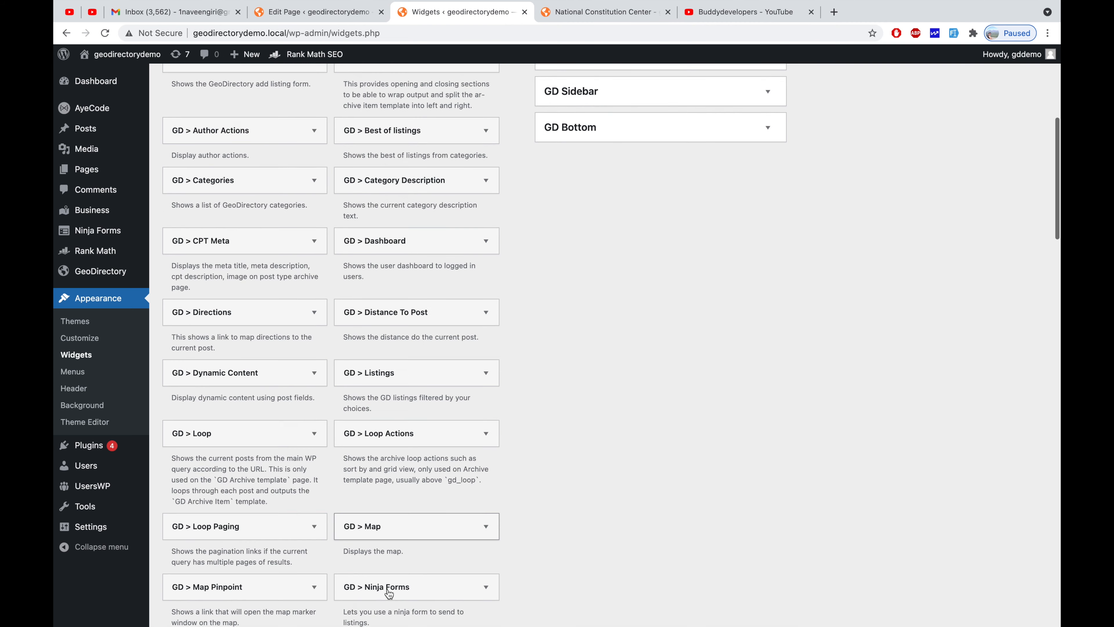
scroll(388, 593, "up", 15)
scroll(416, 510, "down", 10)
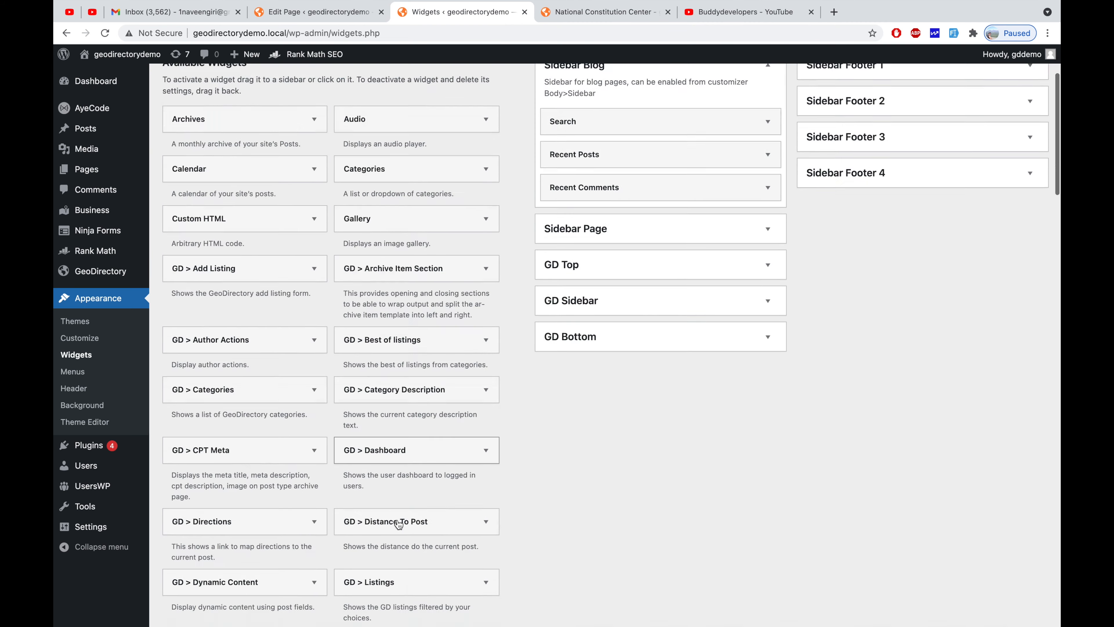
scroll(697, 434, "up", 10)
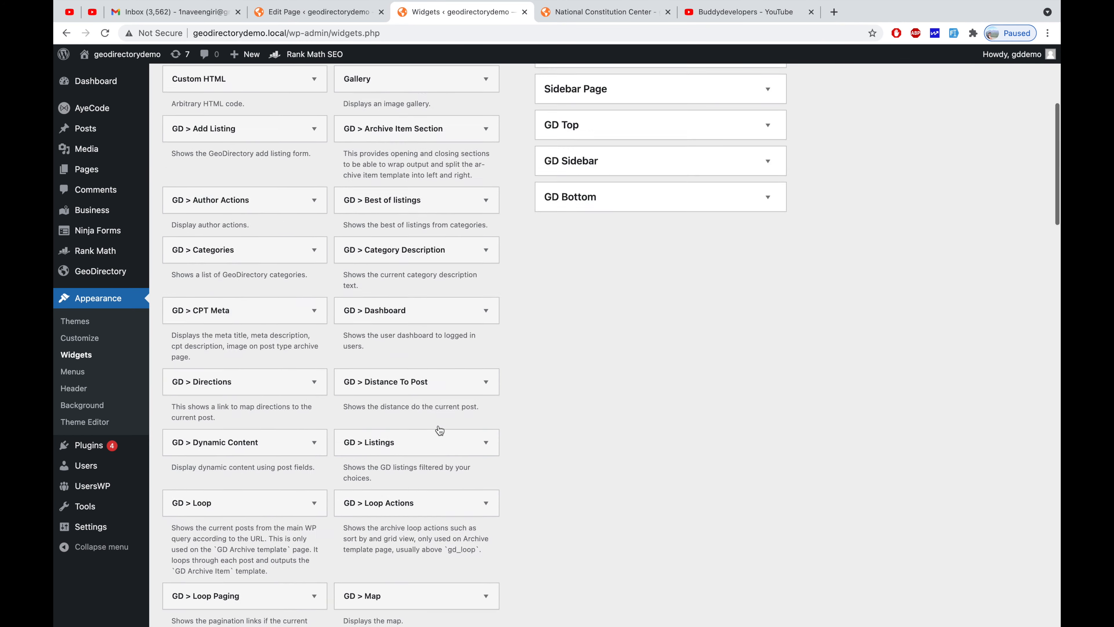
left_click(744, 373)
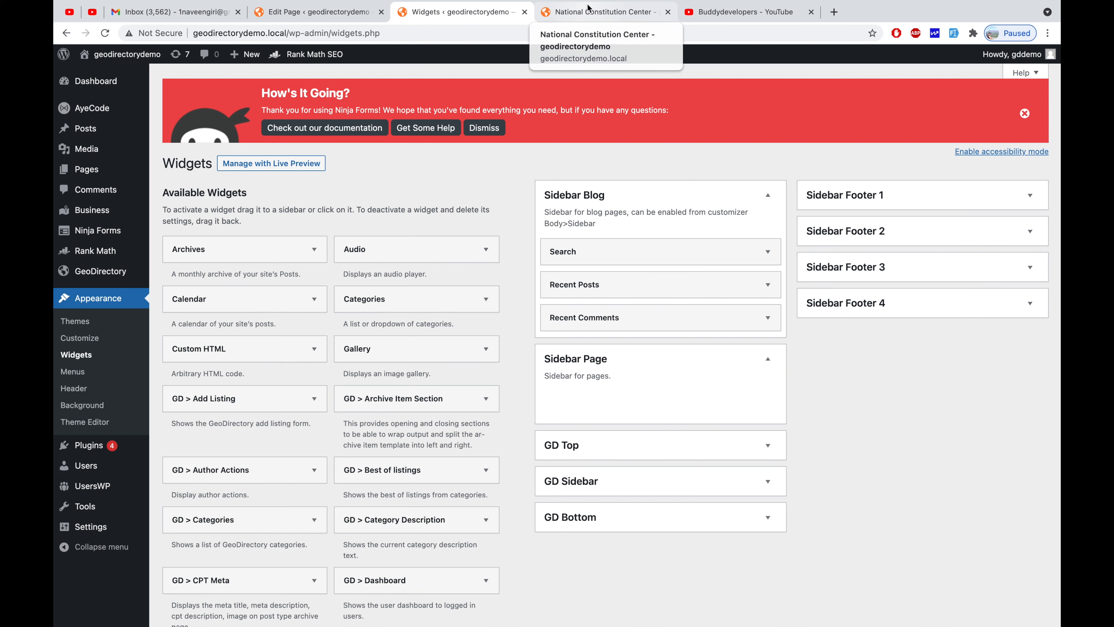
scroll(266, 439, "down", 10)
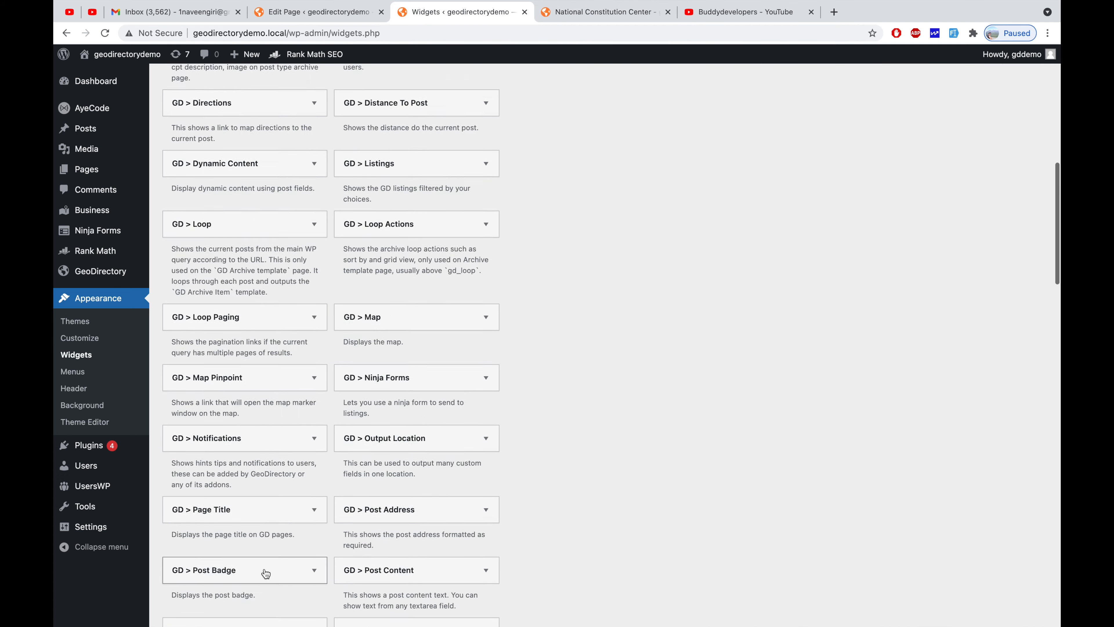
scroll(256, 373, "up", 3)
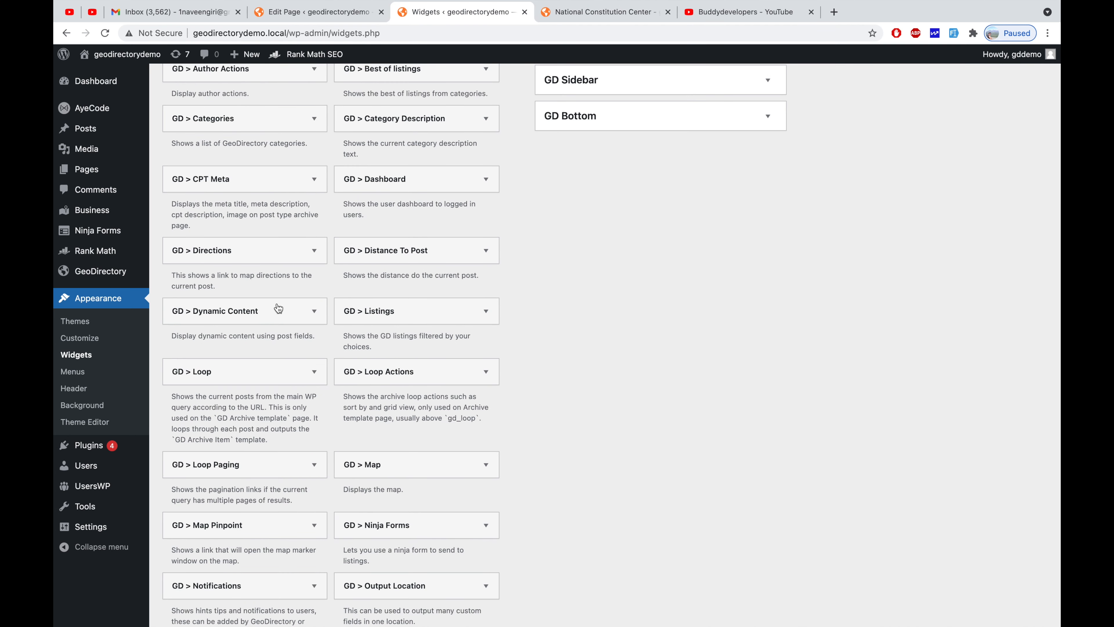
scroll(693, 353, "up", 10)
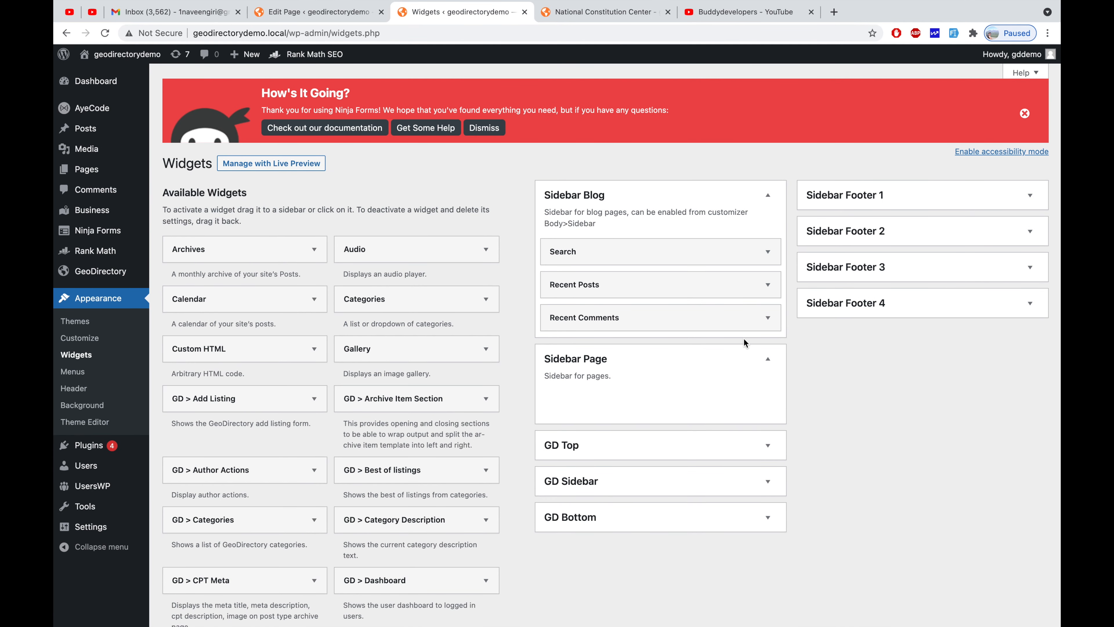
Step: Open the shortcode builder on the Add Listing page and select the gd_listings (GD > Listings) shortcode
mouse_move(119, 177)
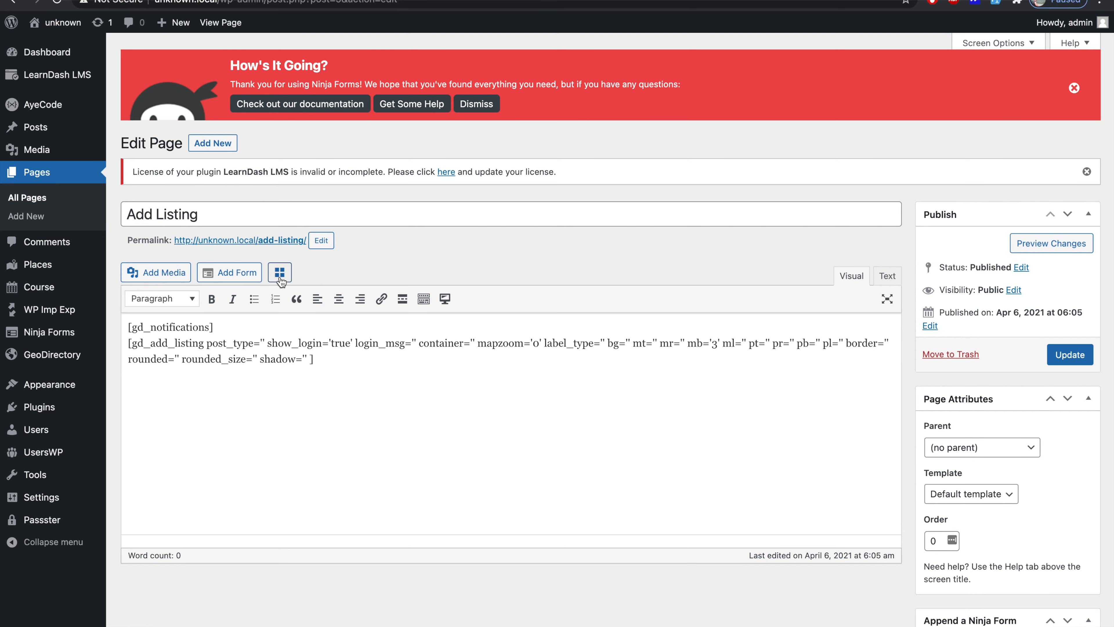
left_click(281, 204)
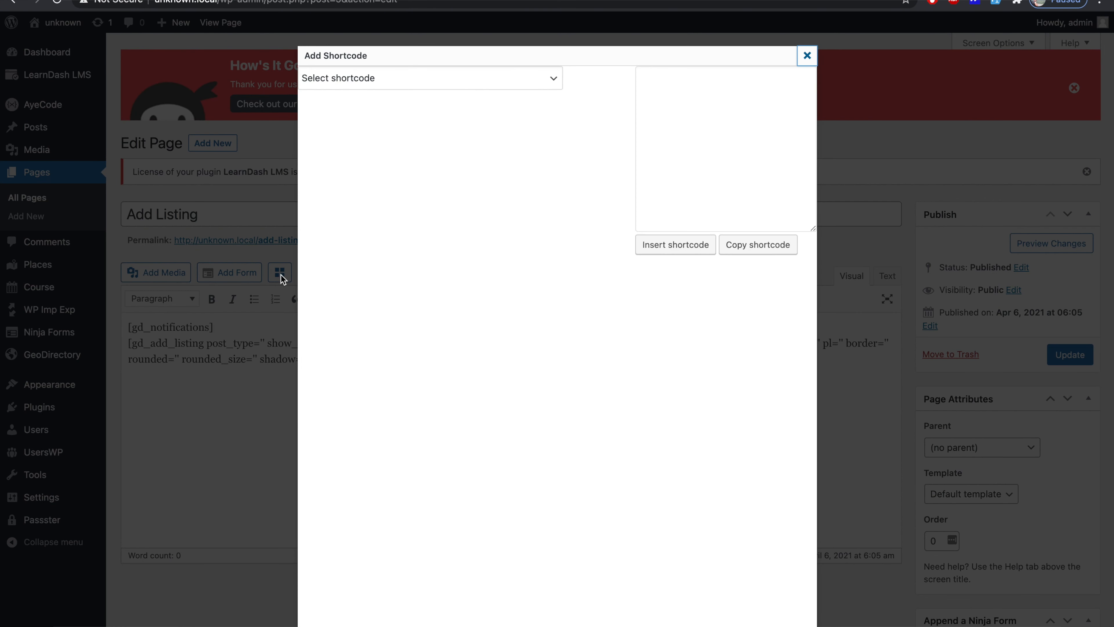
left_click(431, 84)
scroll(417, 401, "down", 10)
left_click(421, 305)
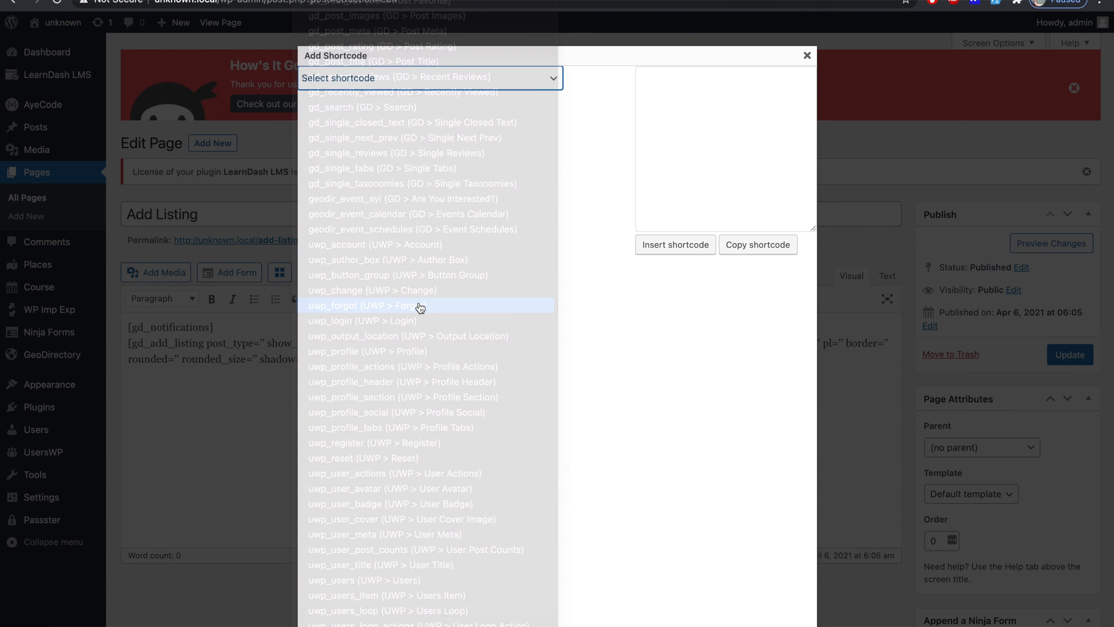
left_click(439, 86)
scroll(408, 110, "up", 10)
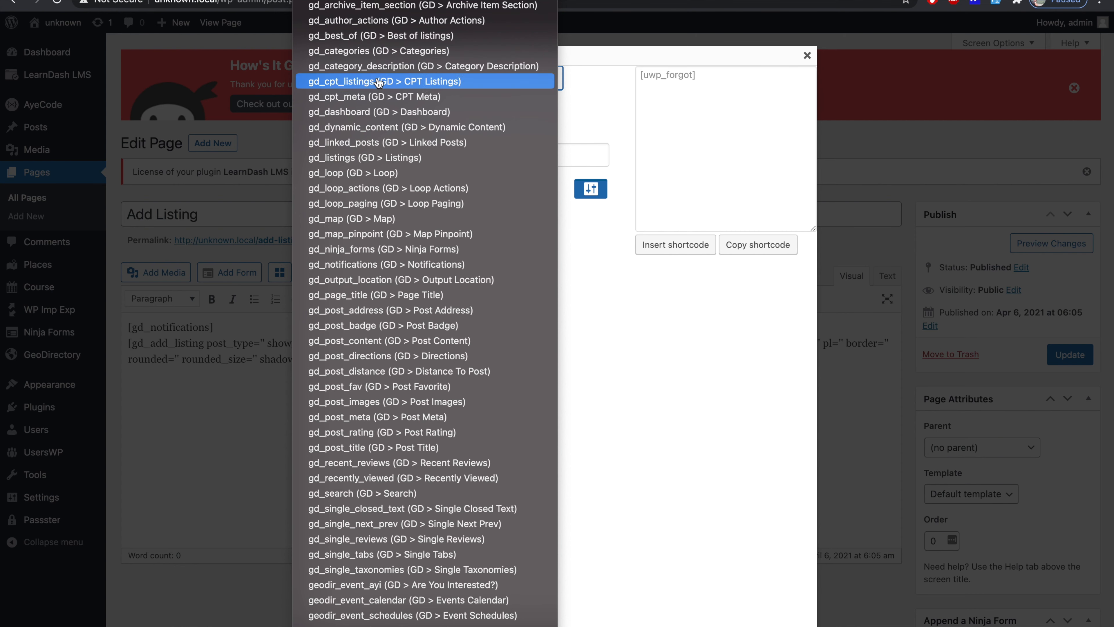
left_click(362, 158)
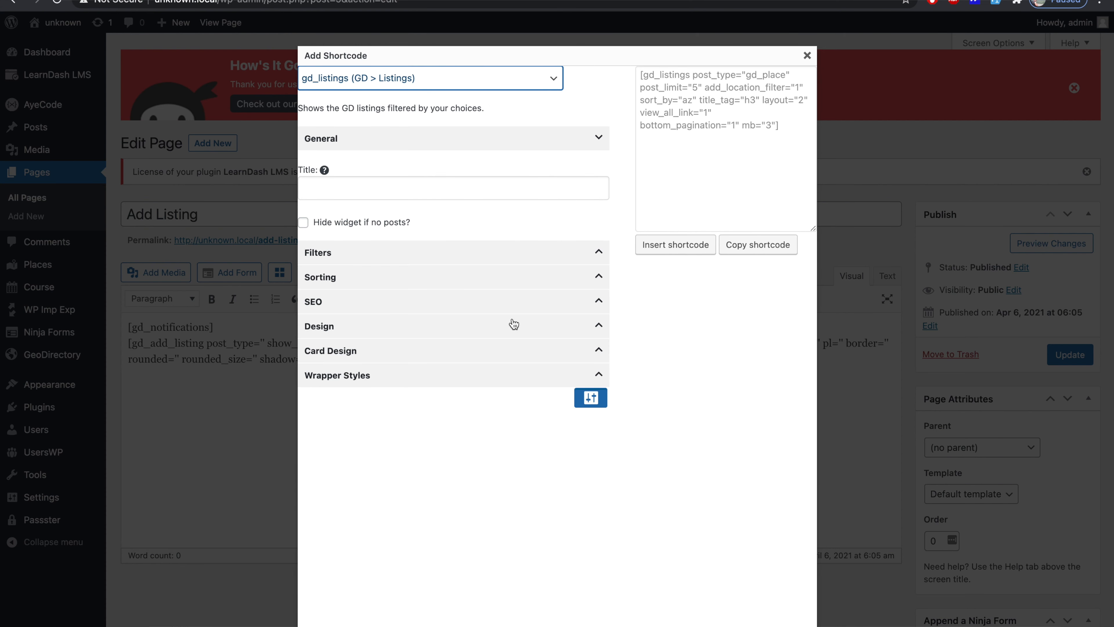
Step: Review the gd_listings shortcode's Filters and Sorting options and close the builder without inserting it
left_click(529, 255)
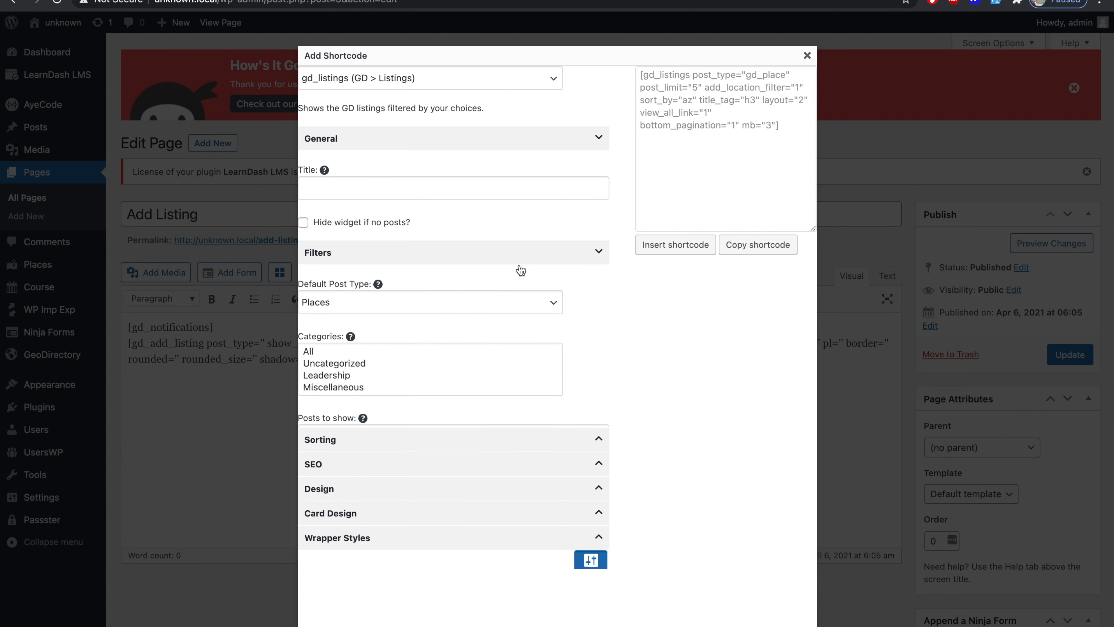
left_click(465, 470)
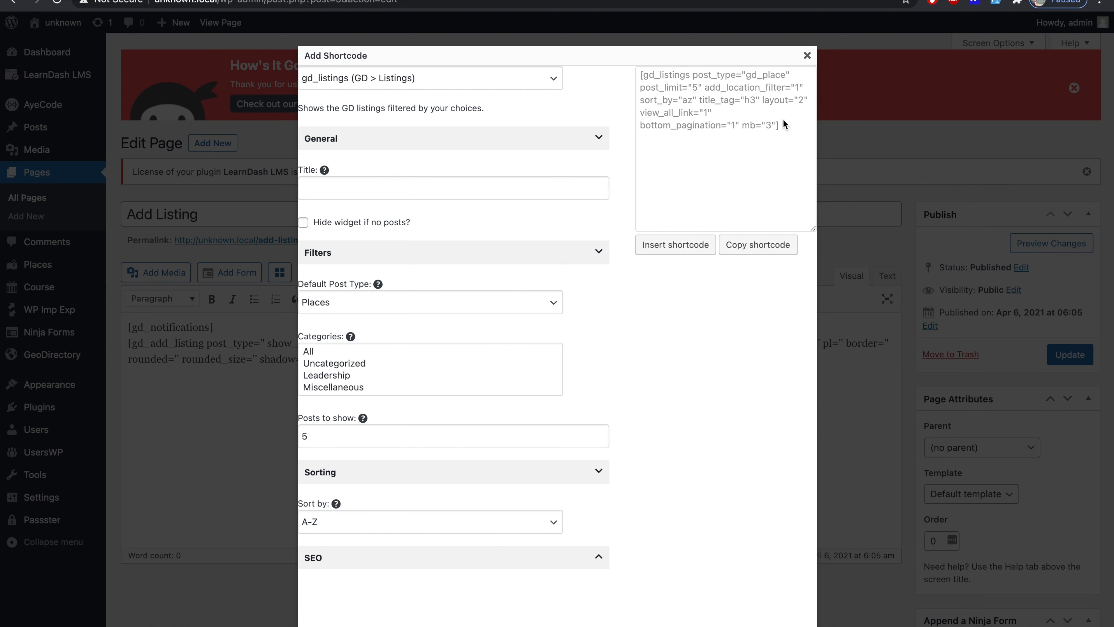
left_click(808, 57)
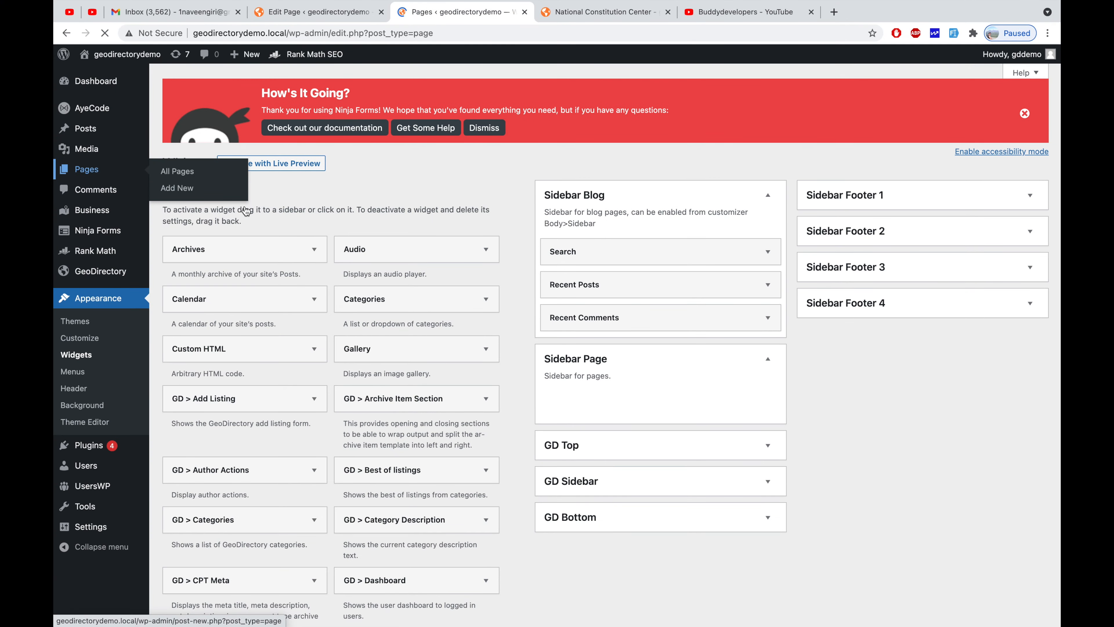
Step: Open the list of all pages and review the whole National Constitution Center listing, from contact form to reviews and social links
left_click(174, 167)
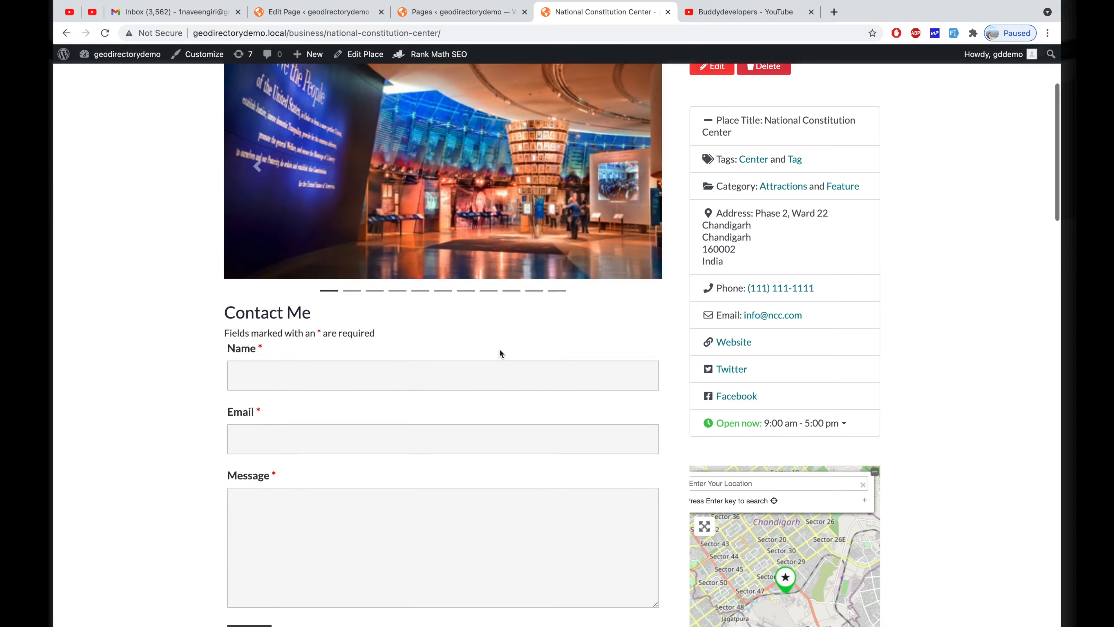
scroll(499, 348, "down", 5)
scroll(499, 349, "up", 8)
scroll(504, 293, "down", 15)
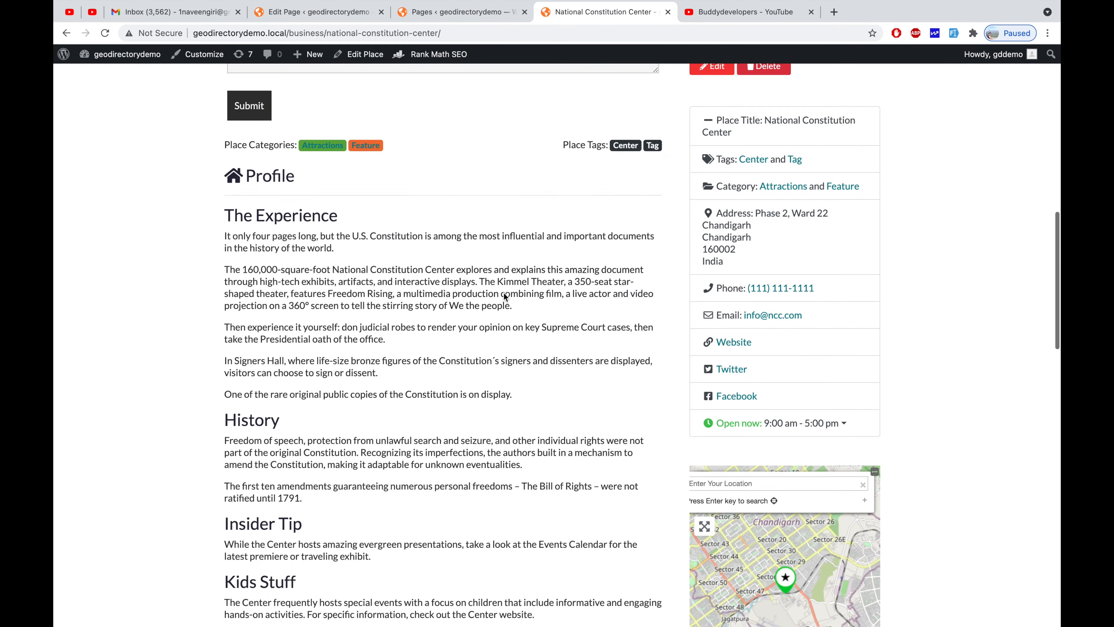
scroll(503, 294, "down", 5)
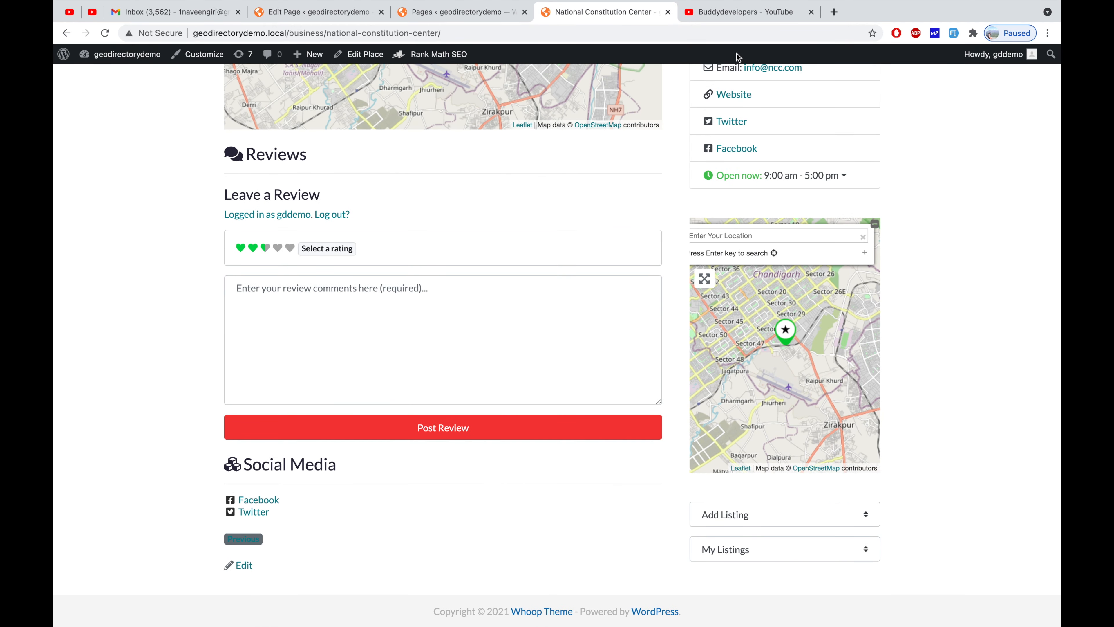
scroll(689, 198, "up", 15)
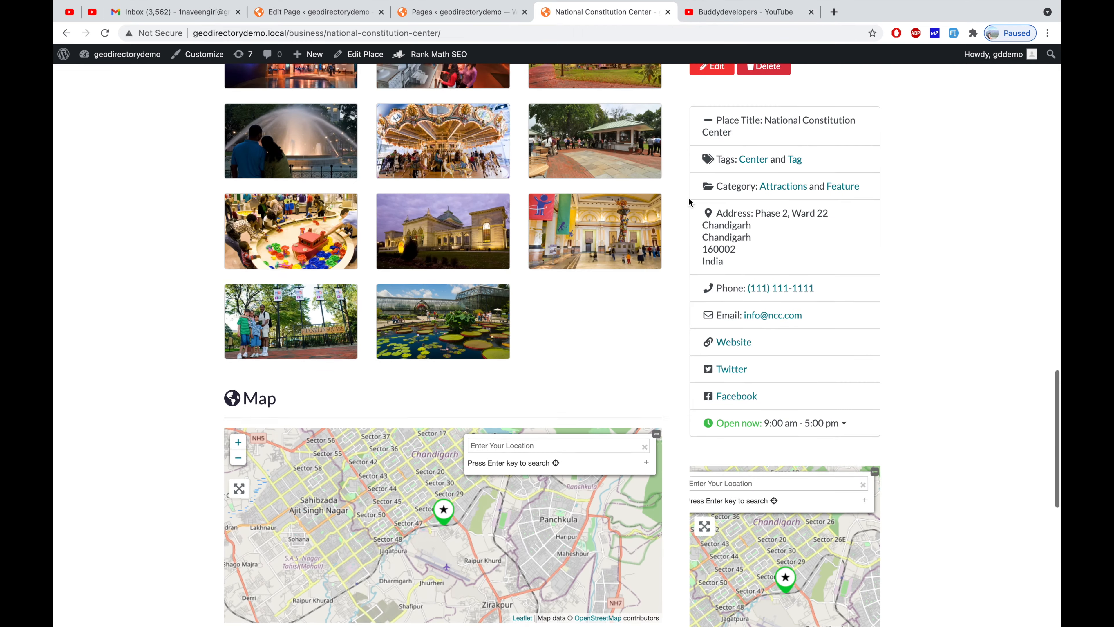
scroll(688, 202, "up", 7)
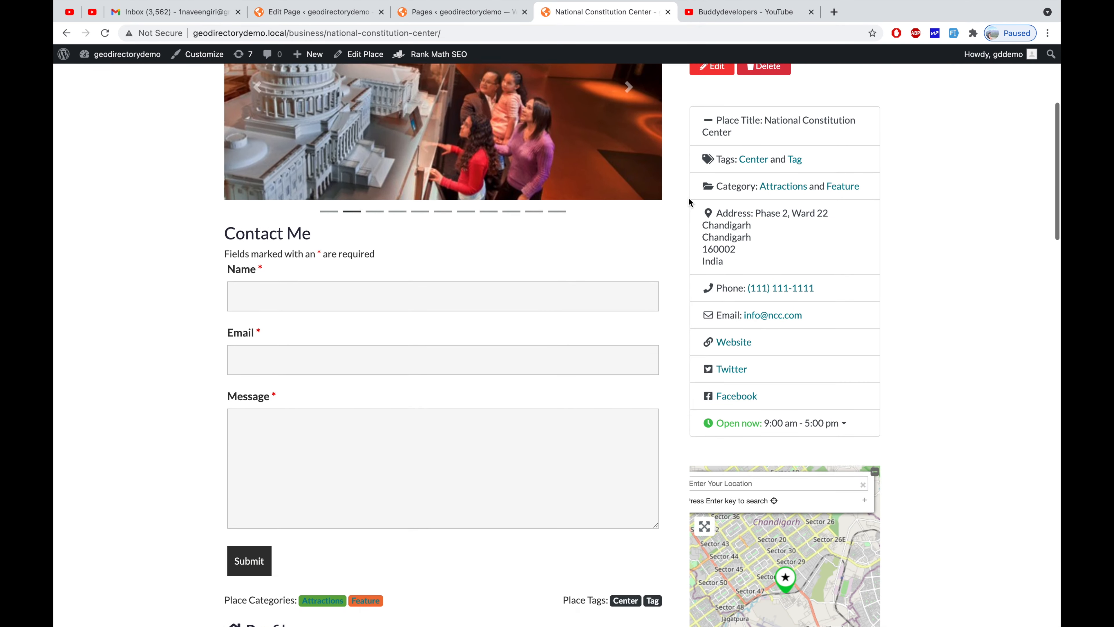